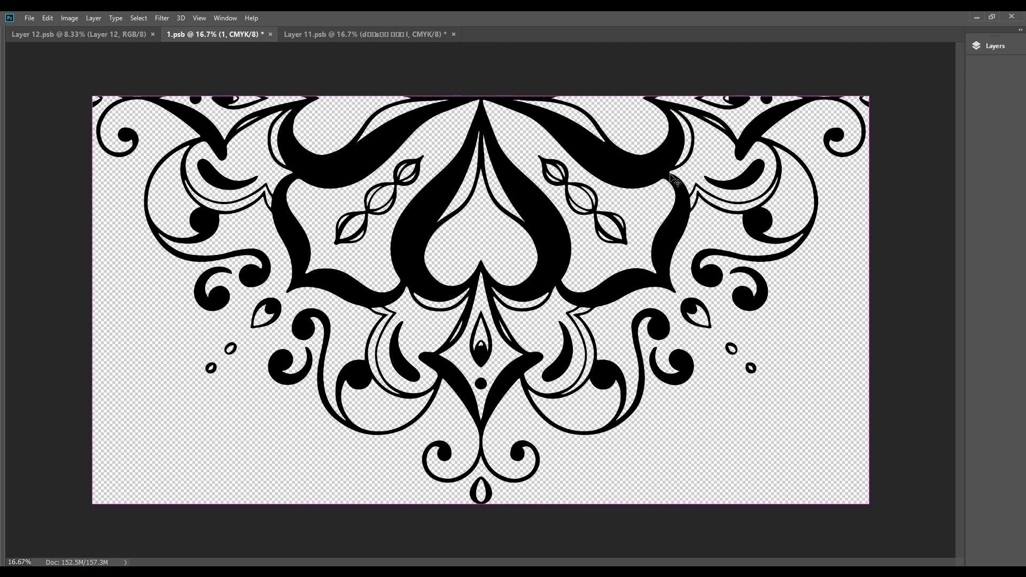
Start a new print document 13.5*12 inches wide and 4*12 inches high at 100 pixels per inch
key(ctrl+n)
key(Escape)
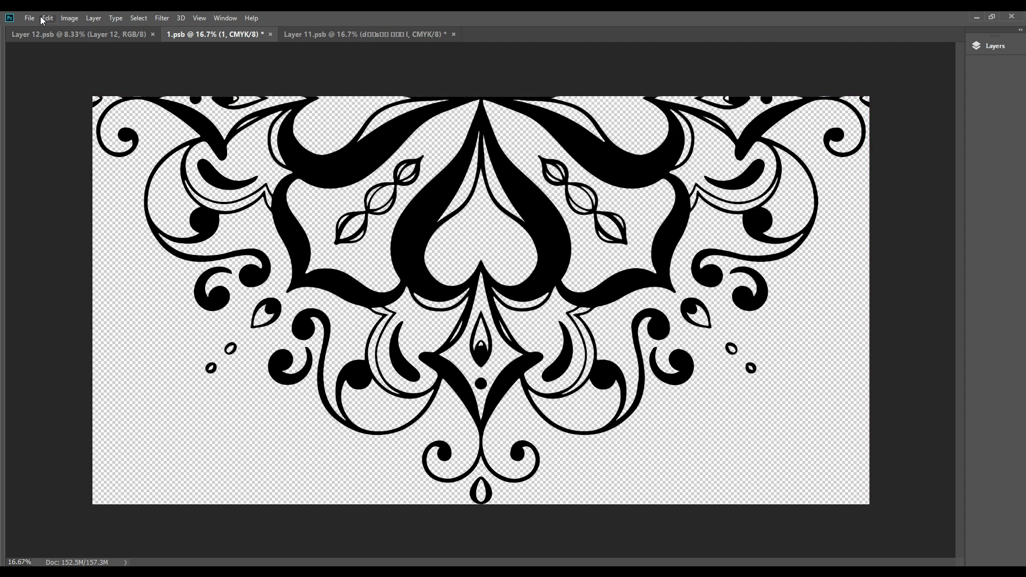
click(30, 18)
click(33, 25)
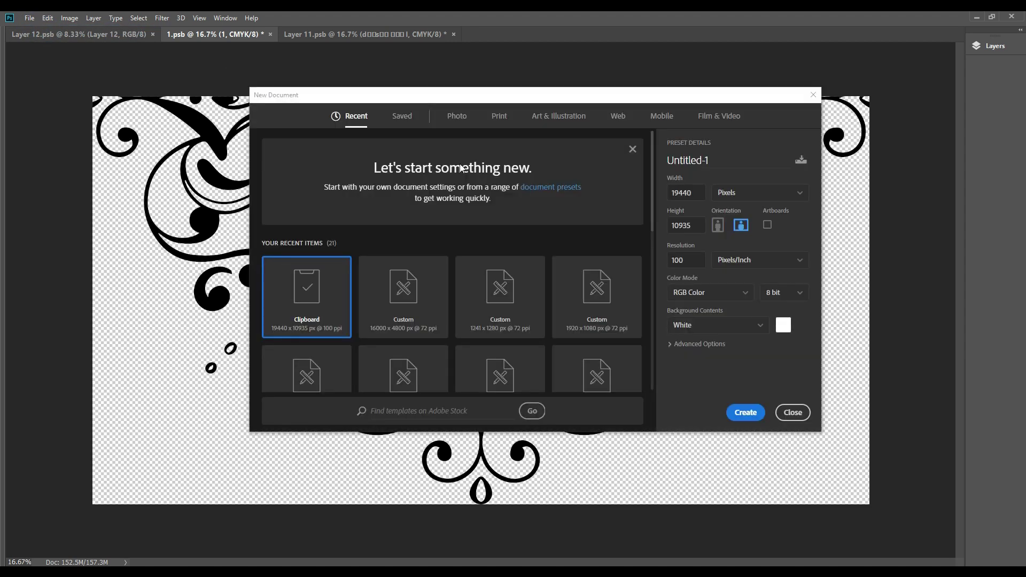
click(498, 120)
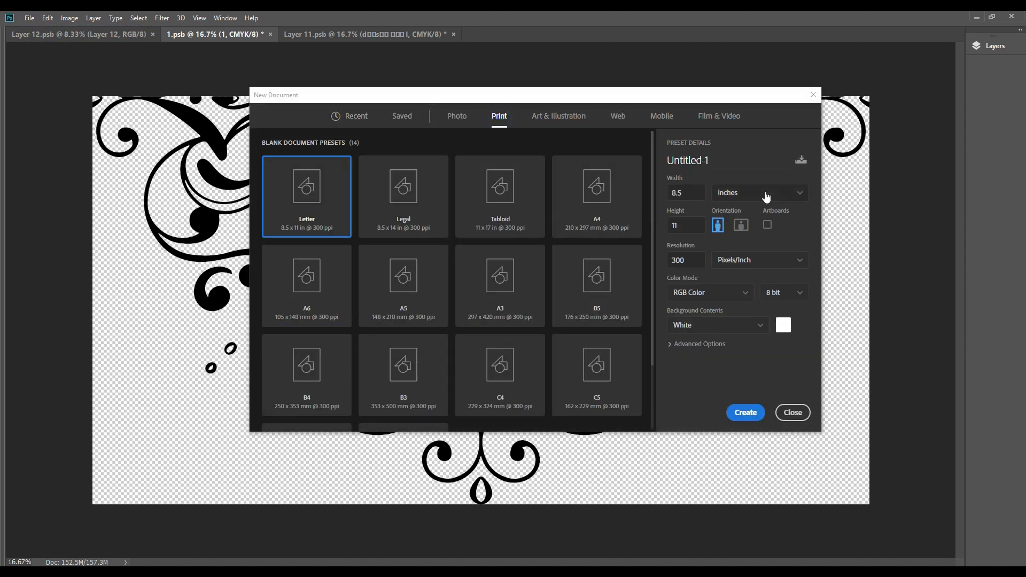
click(684, 196)
text(13.5*12)
key(Tab)
text(4/)
key(BackSpace)
text(*12)
key(Tab)
text(10)
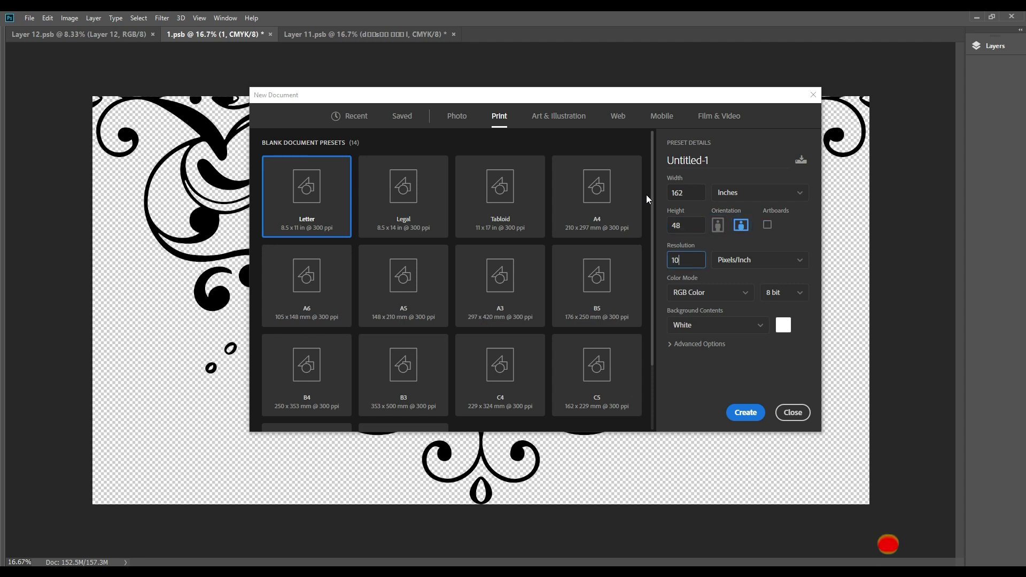
text(0)
Set the new document's color mode to CMYK Color and create it
click(709, 292)
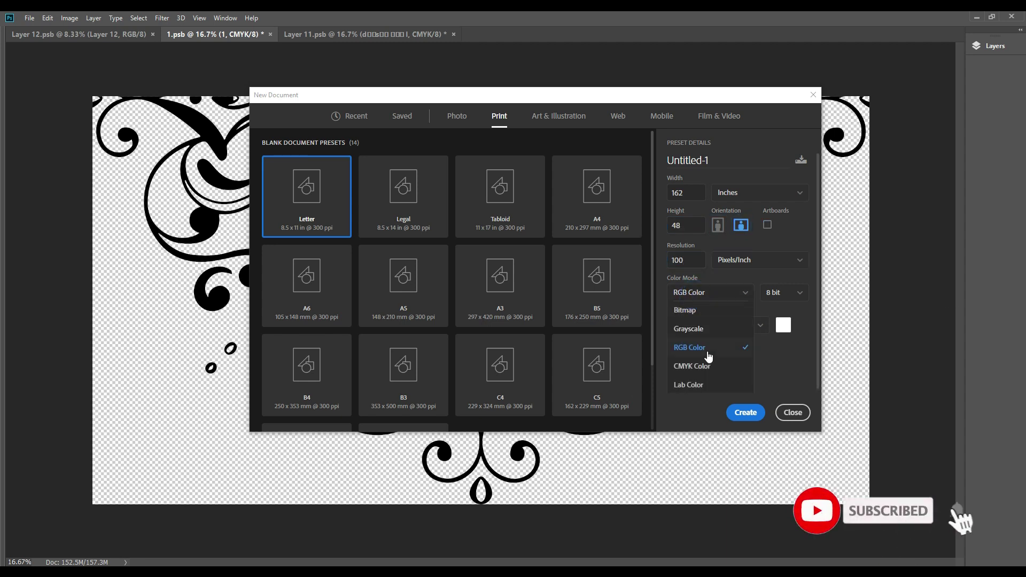
click(694, 365)
click(745, 413)
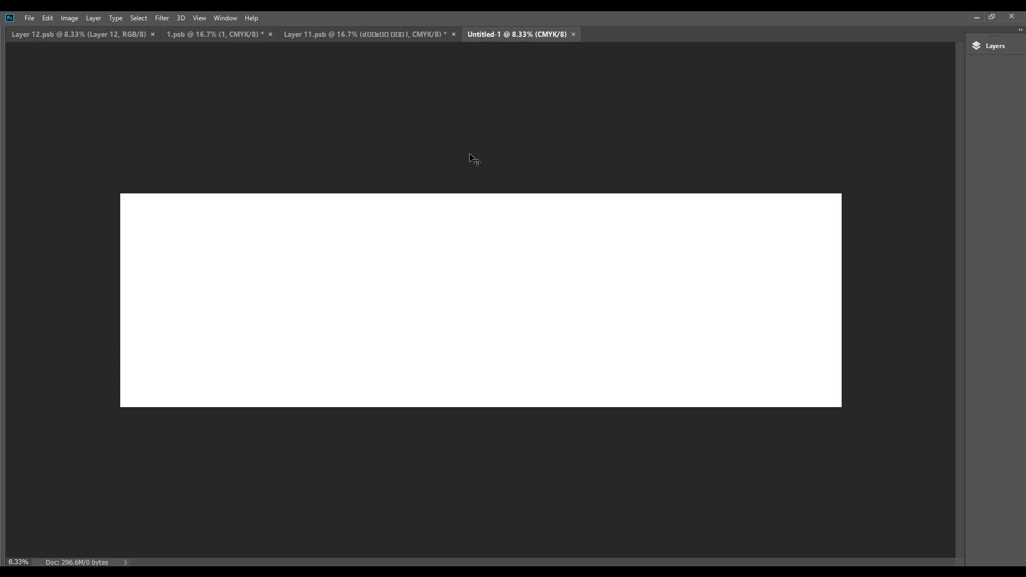
Add a Gradient fill layer above the Background layer
key(F7)
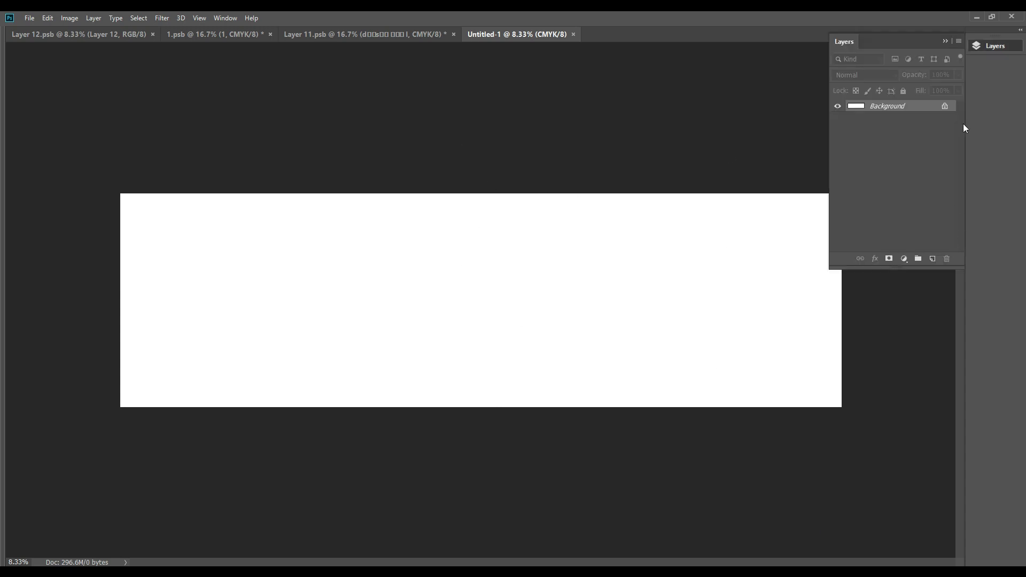
key(Tab)
click(951, 224)
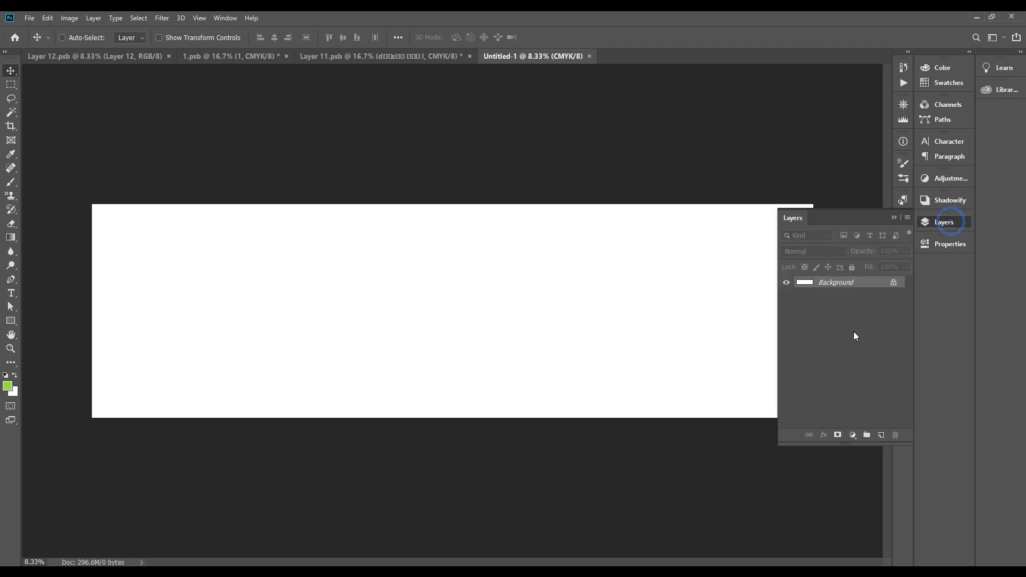
click(852, 434)
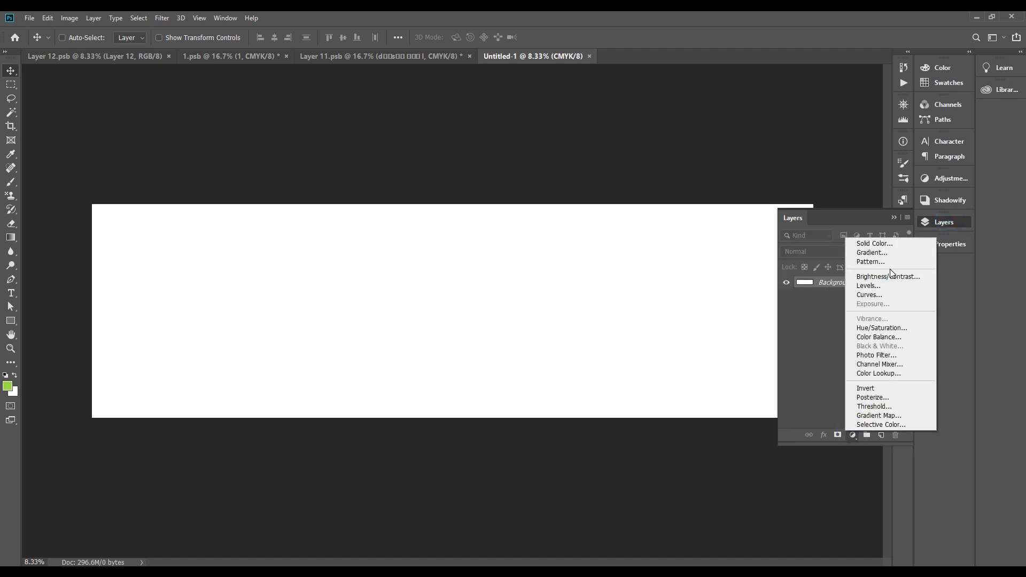
click(889, 253)
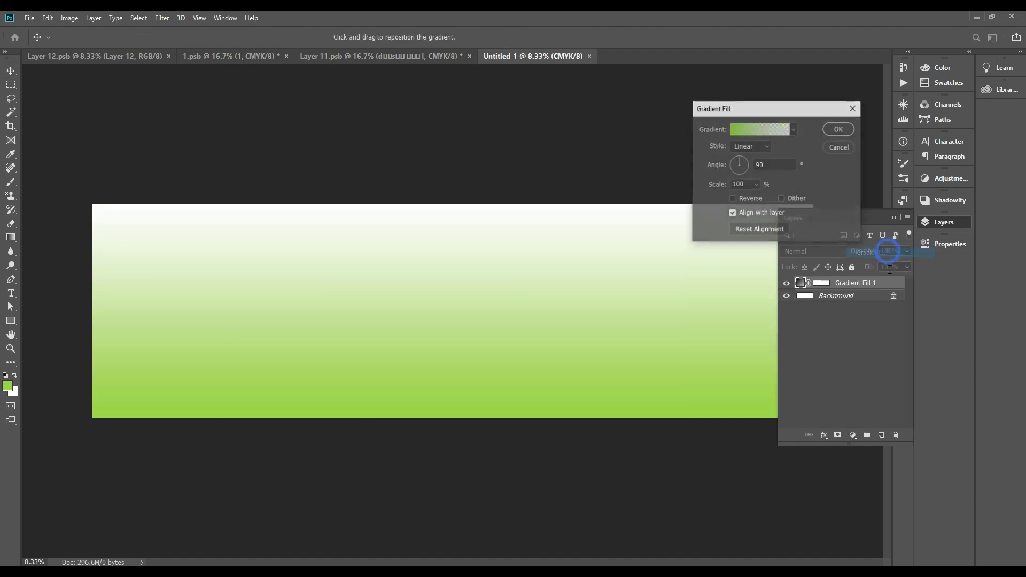
Edit the gradient and raise the opacity of its transparent end stop to 100%
click(775, 129)
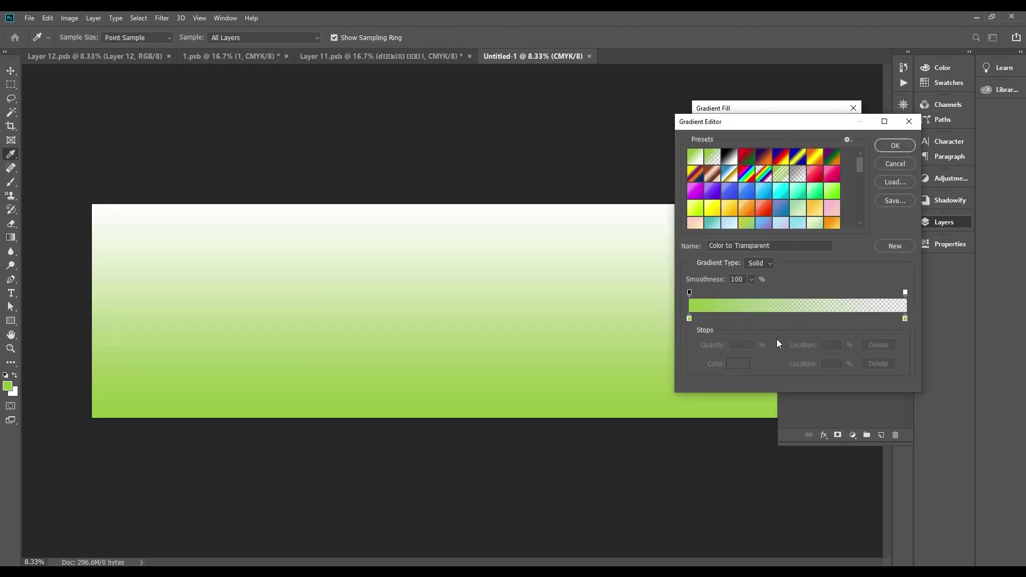
click(903, 292)
click(756, 344)
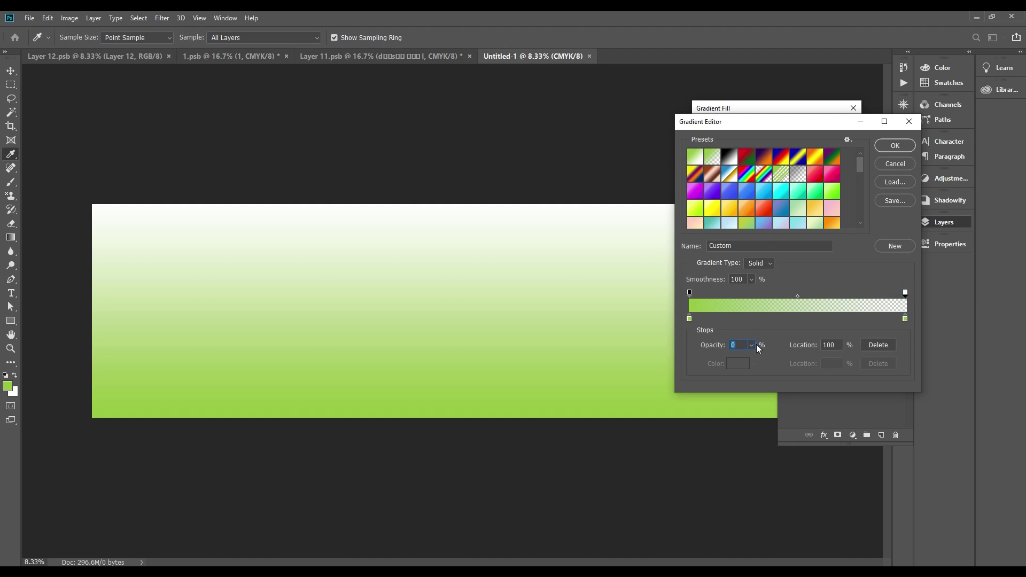
drag(749, 360, 835, 365)
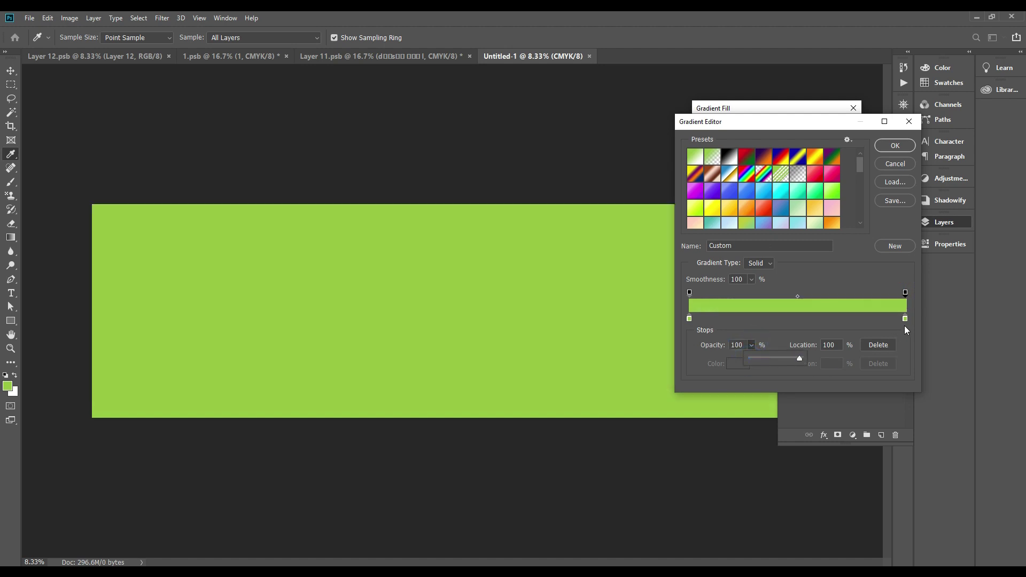
Set the gradient's end color stop at location 100% to C 26, M 93, Y 81, K 21
double_click(905, 318)
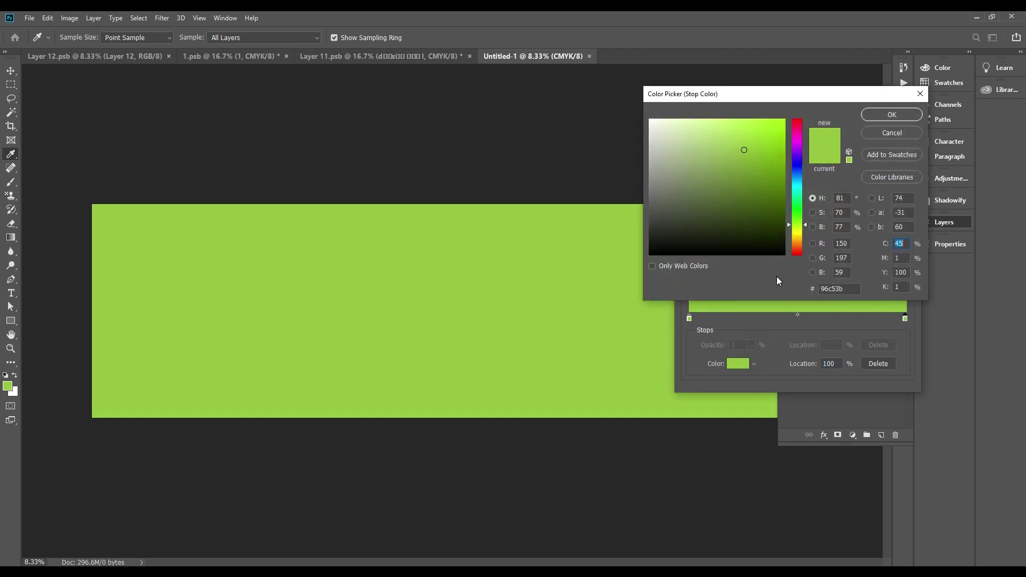
text(26)
key(Tab)
text(93)
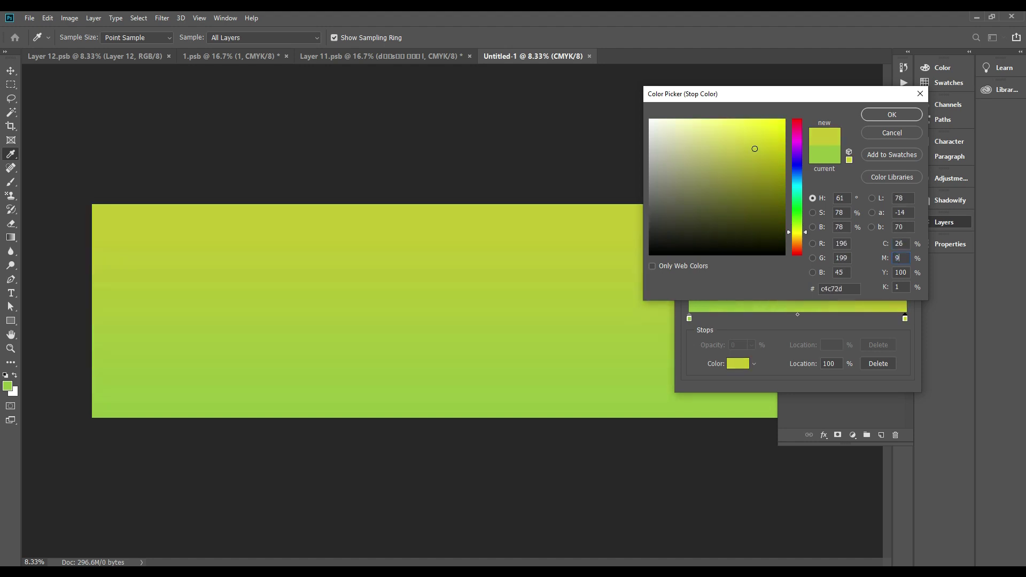
key(Tab)
text(81)
key(Tab)
text(21)
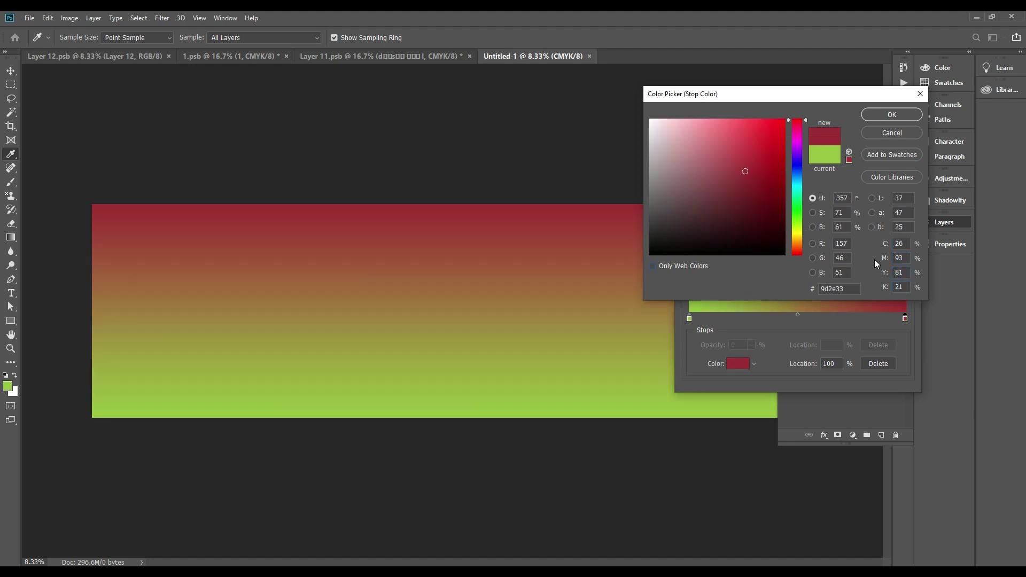
key(Return)
Set the gradient's starting color stop to C 44, M 84, Y 55, K 66 and apply the gradient fill
double_click(689, 318)
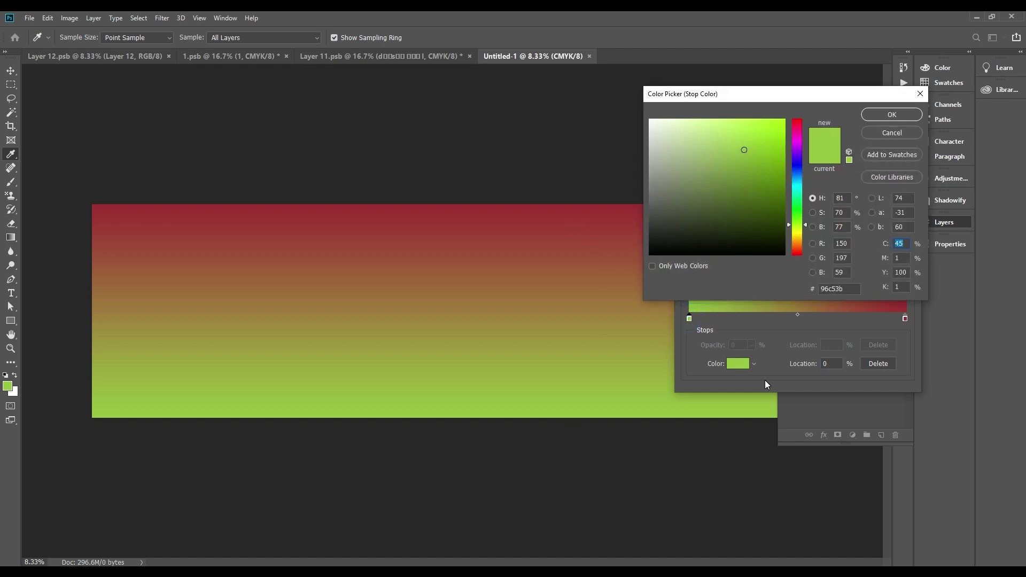
text(4484)
key(Tab)
text(55)
key(Tab)
text(66)
key(Return)
key(Return)
key(Return)
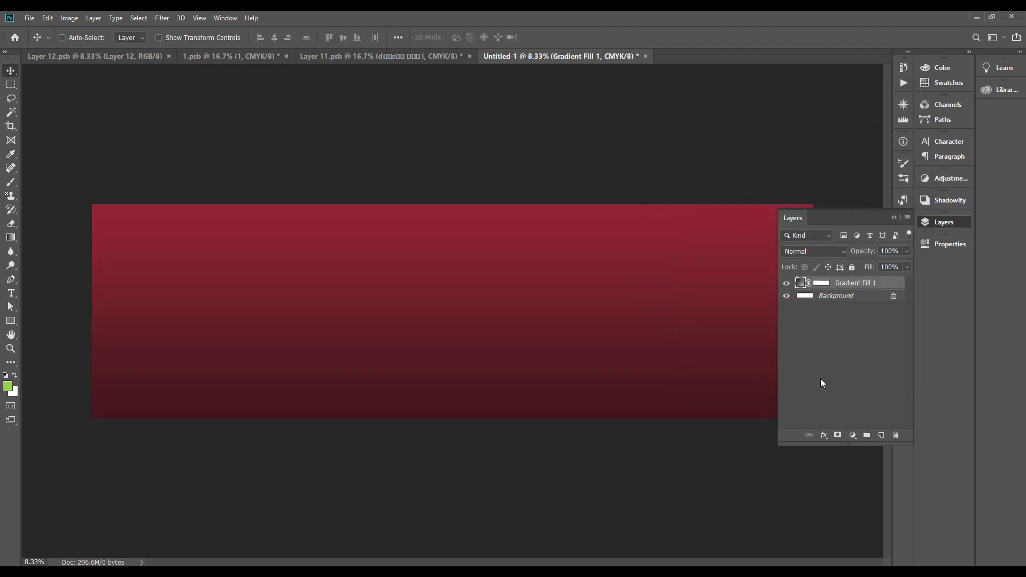
Reverse the gradient fill so the dark maroon lies along the banner's upper edge
double_click(798, 283)
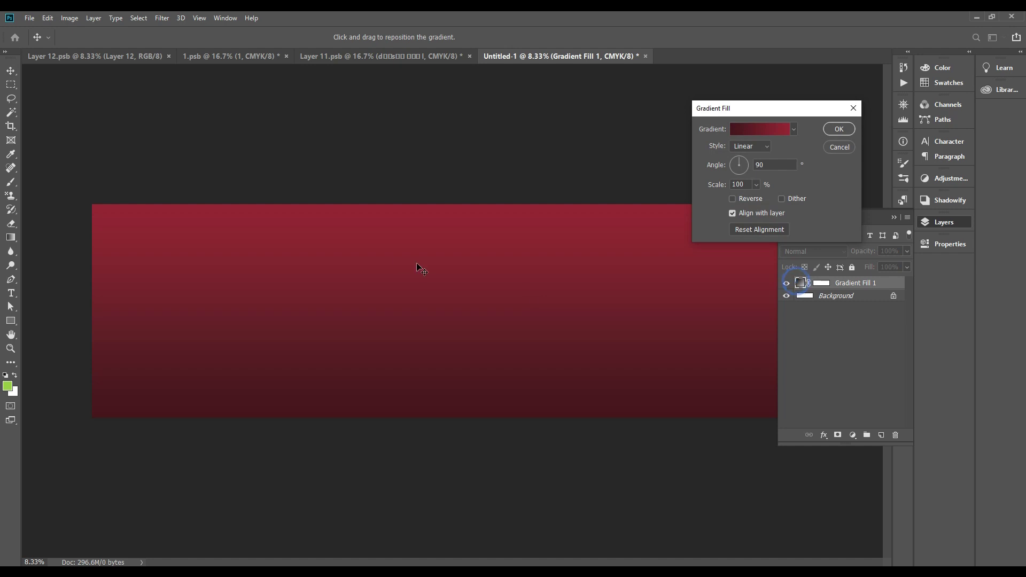
click(732, 199)
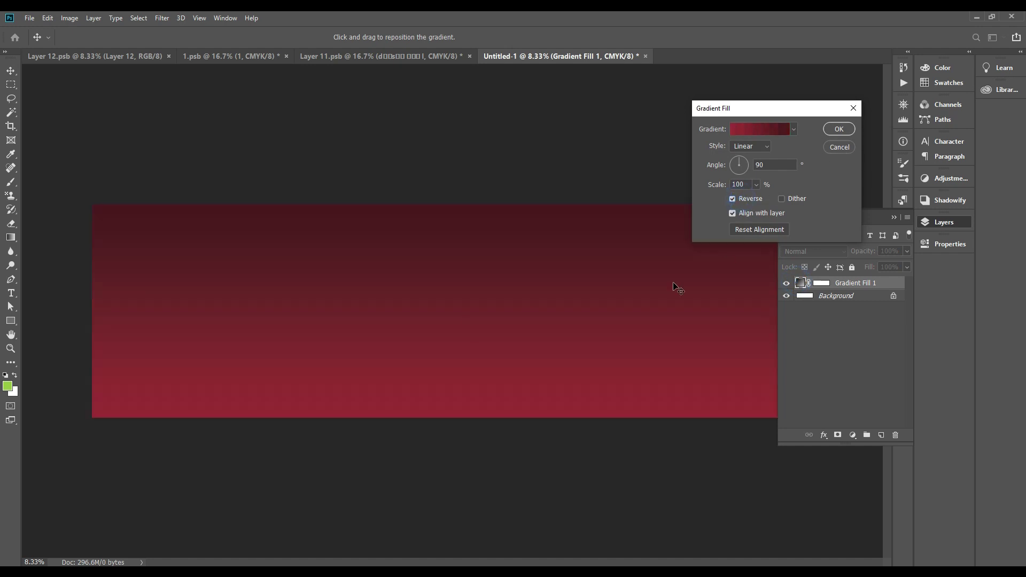
click(747, 200)
click(747, 200)
key(Return)
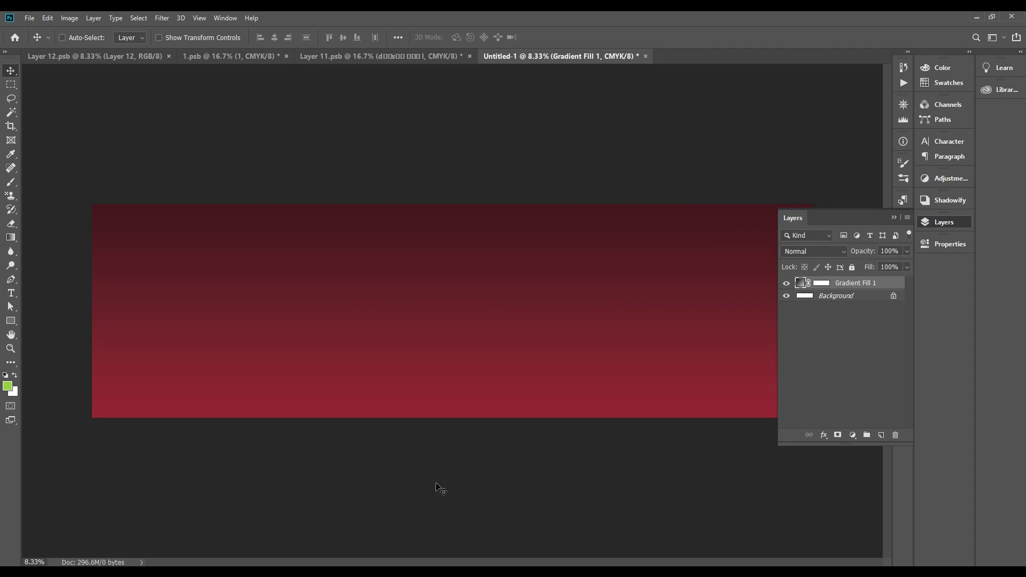
click(962, 222)
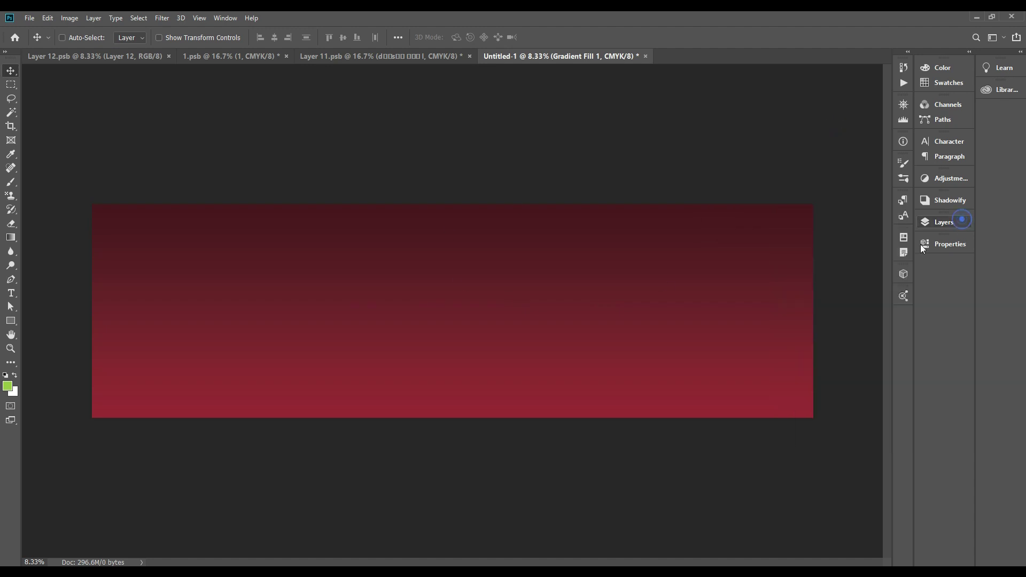
Copy the white title and the yellow జ్యూయలరీ text from Layer 11.psb onto the banner, with the yellow text beneath the title
click(386, 56)
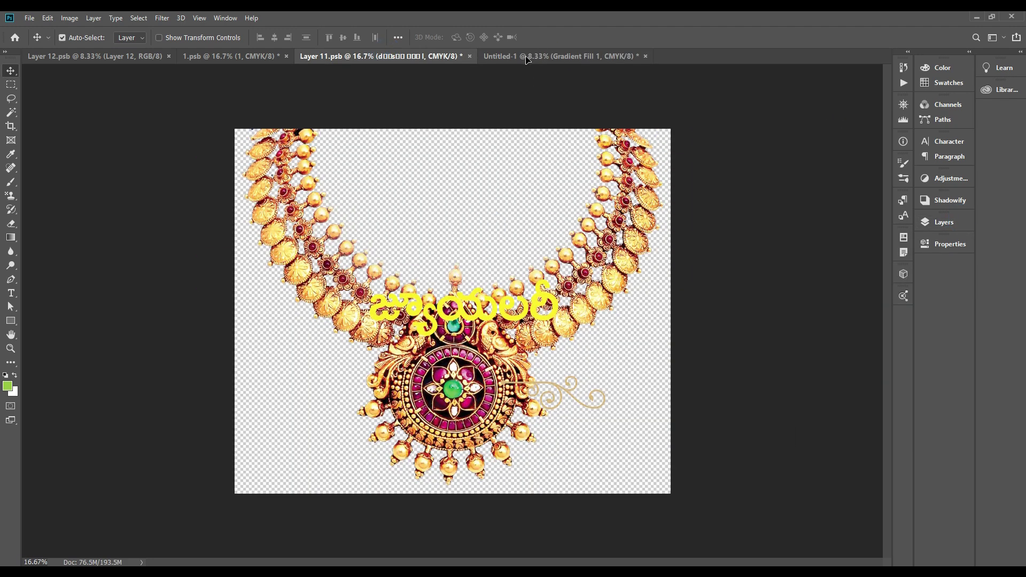
click(526, 57)
drag(525, 57, 337, 296)
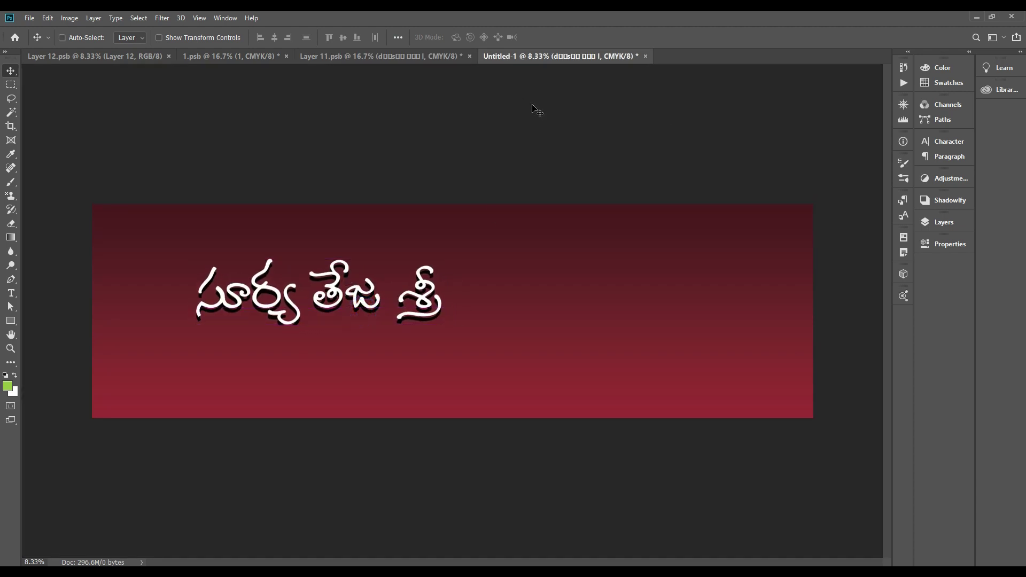
click(436, 58)
drag(510, 324, 336, 348)
Align the yellow జ్యూయలరీ text with the white title by their horizontal centers, keeping their vertical positions
right_click(345, 300)
click(363, 312)
click(398, 37)
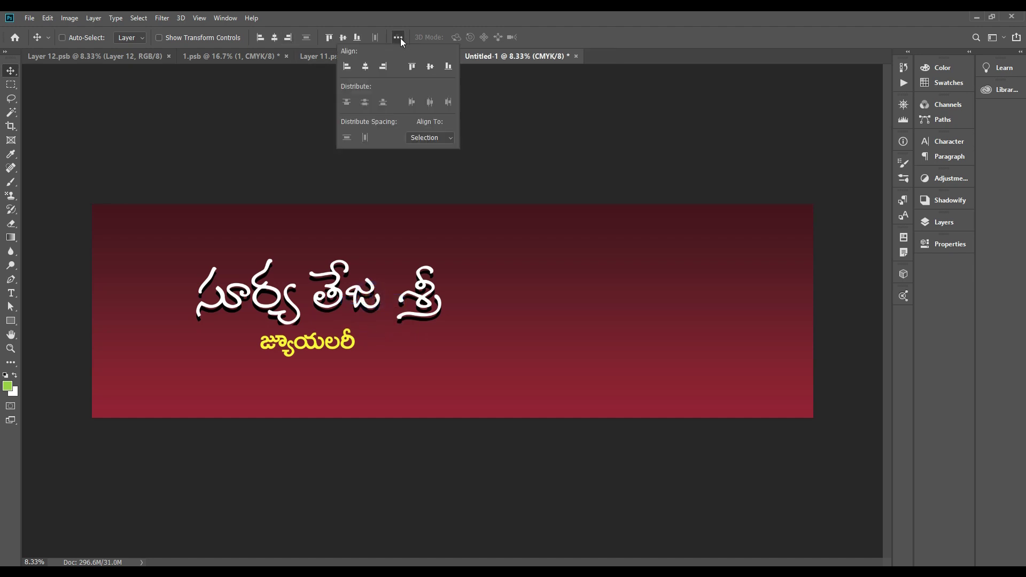
click(365, 66)
click(428, 67)
key(ctrl+z)
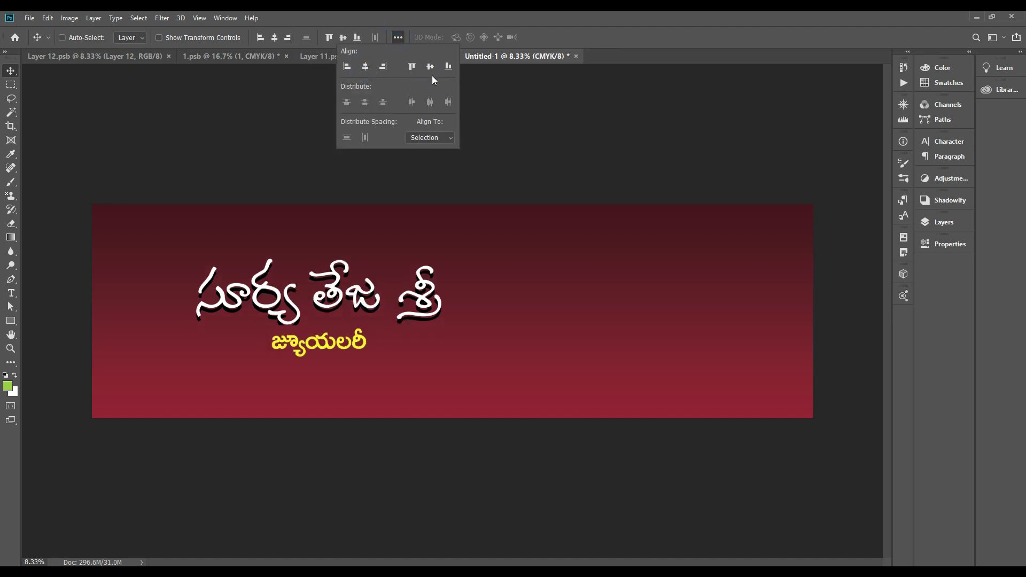
Copy the gold flourish from Layer 11.psb onto the banner, placing one on each side of the yellow జ్యూయలరీ text
click(406, 56)
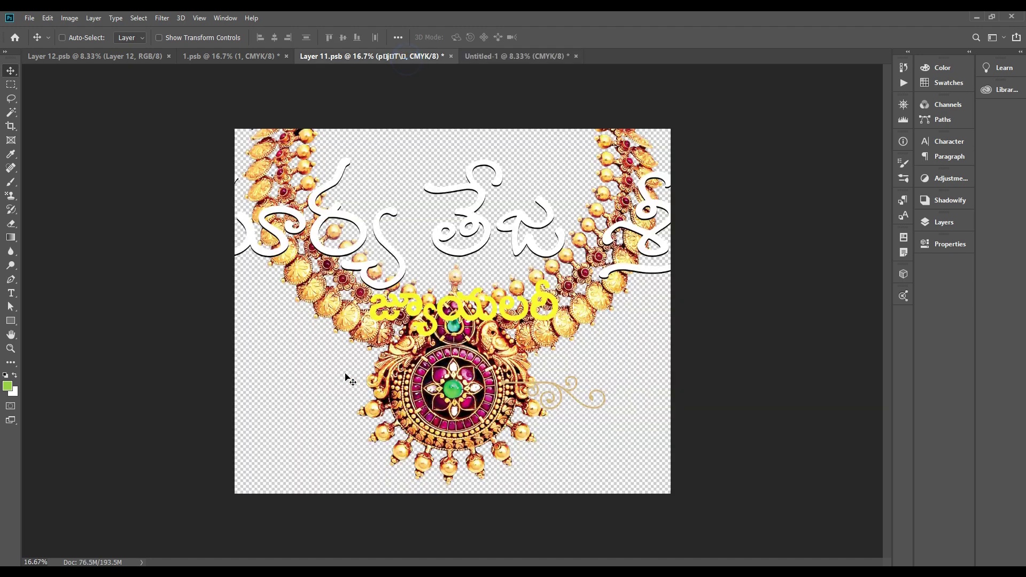
drag(564, 389, 257, 352)
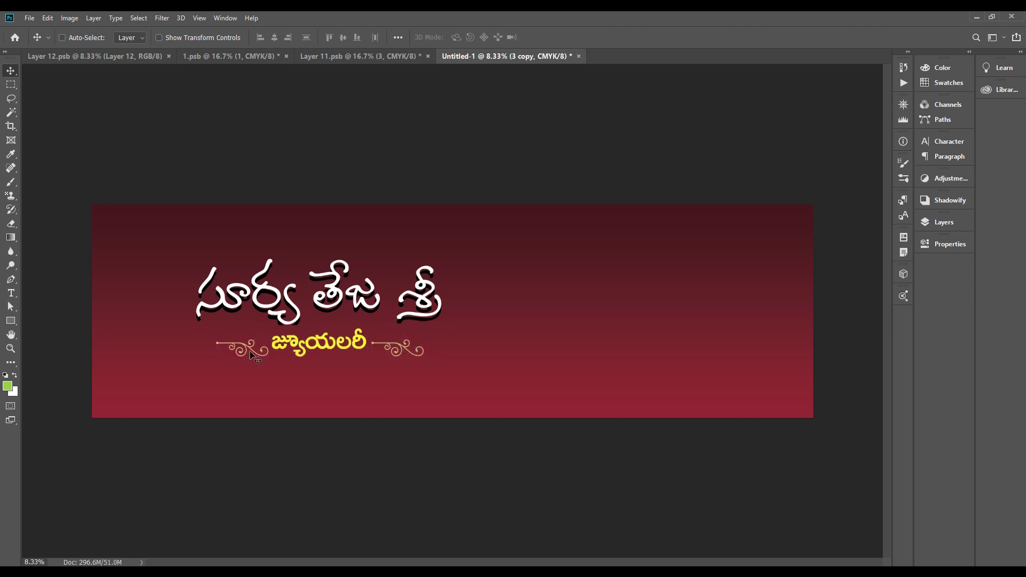
Flip the flourish left of the yellow text so that it mirrors the one on the other side
key(ctrl+t)
right_click(249, 347)
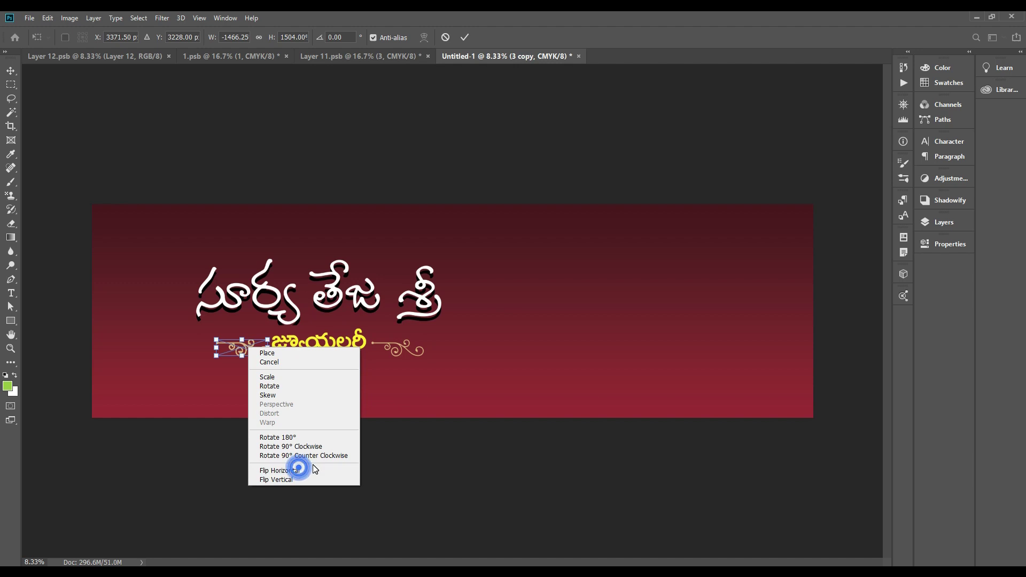
click(298, 467)
right_click(255, 353)
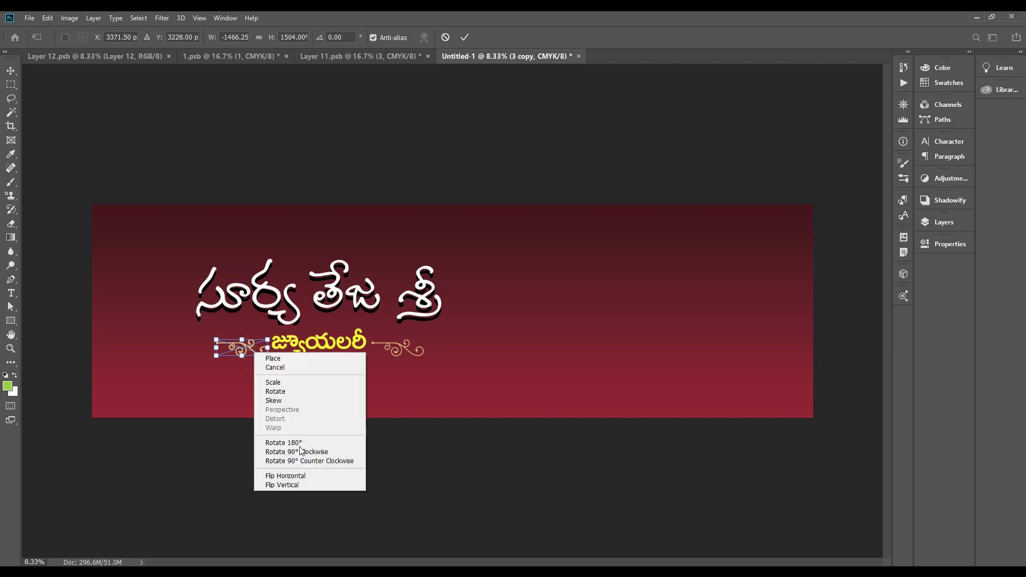
click(304, 484)
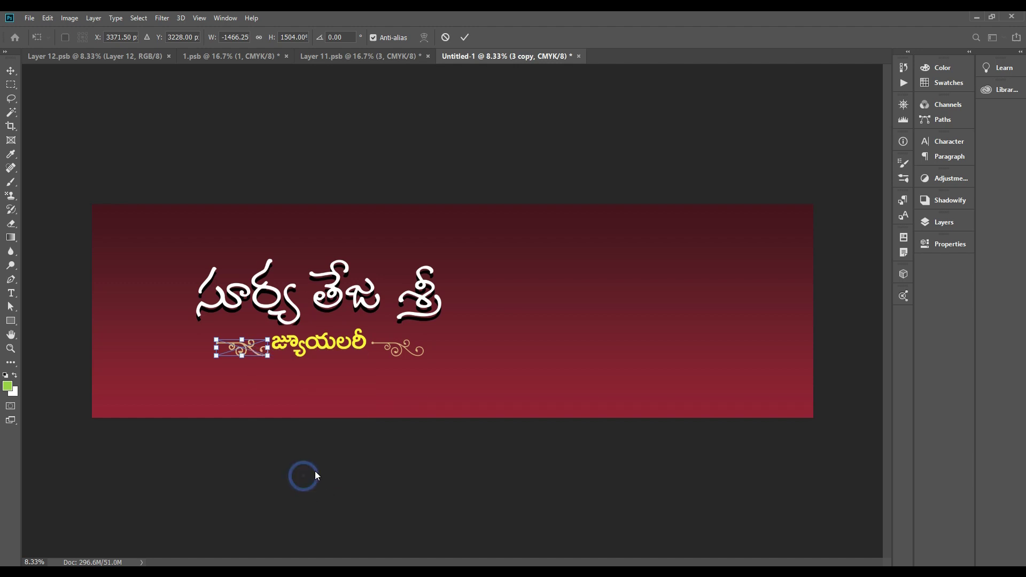
right_click(239, 351)
click(290, 480)
key(Return)
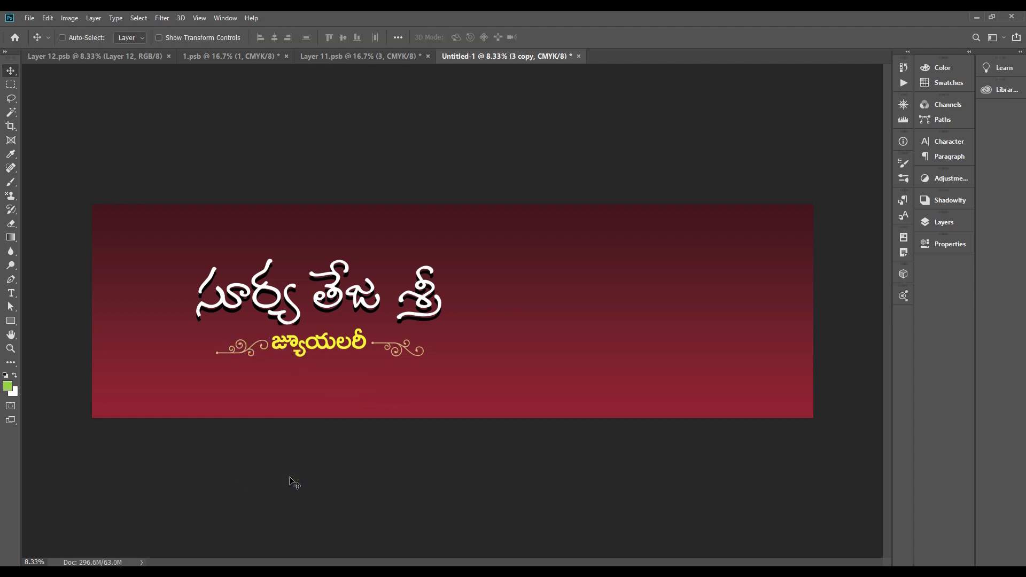
key(ctrl+t)
right_click(243, 350)
click(320, 474)
key(Return)
Copy the gold necklace from Layer 11.psb onto the banner, placing it right of the text with its ends at the upper edge
key(ctrl+1)
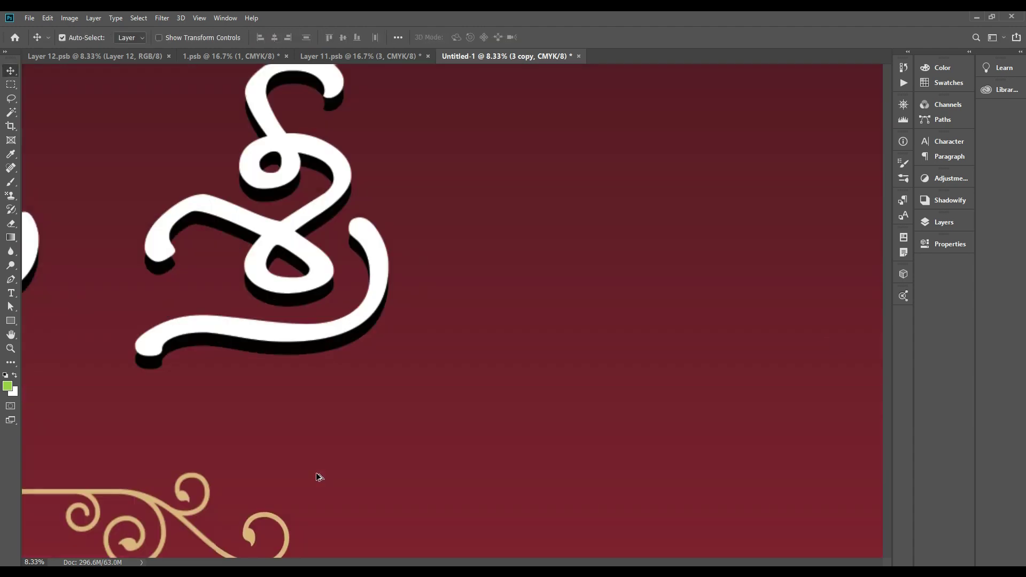
key(ctrl+0)
key(ctrl)
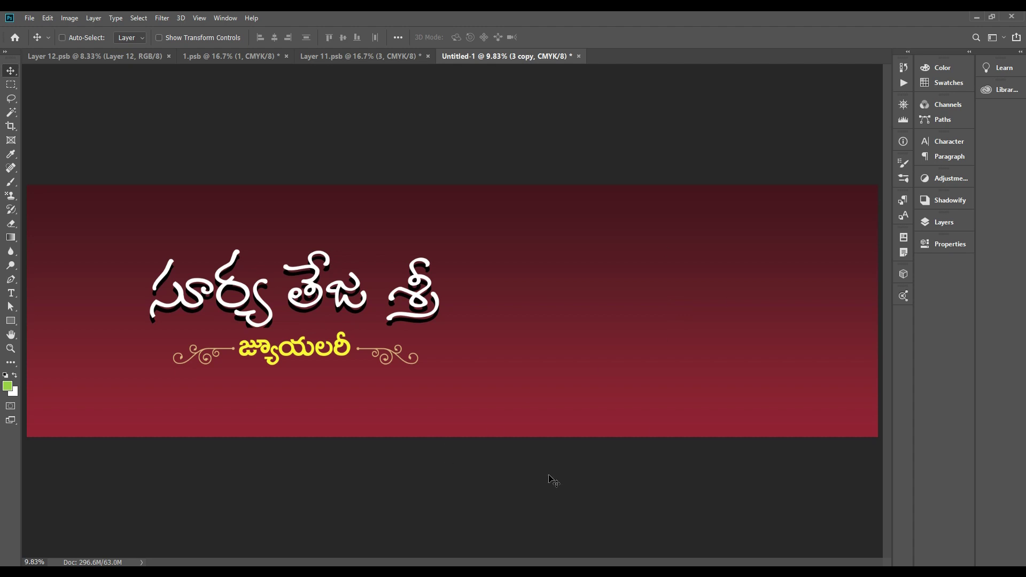
key(ctrl+minus)
key(ctrl+0)
drag(445, 178, 550, 371)
key(ctrl+z)
drag(584, 302, 604, 295)
key(ctrl+minus)
key(ctrl+minus)
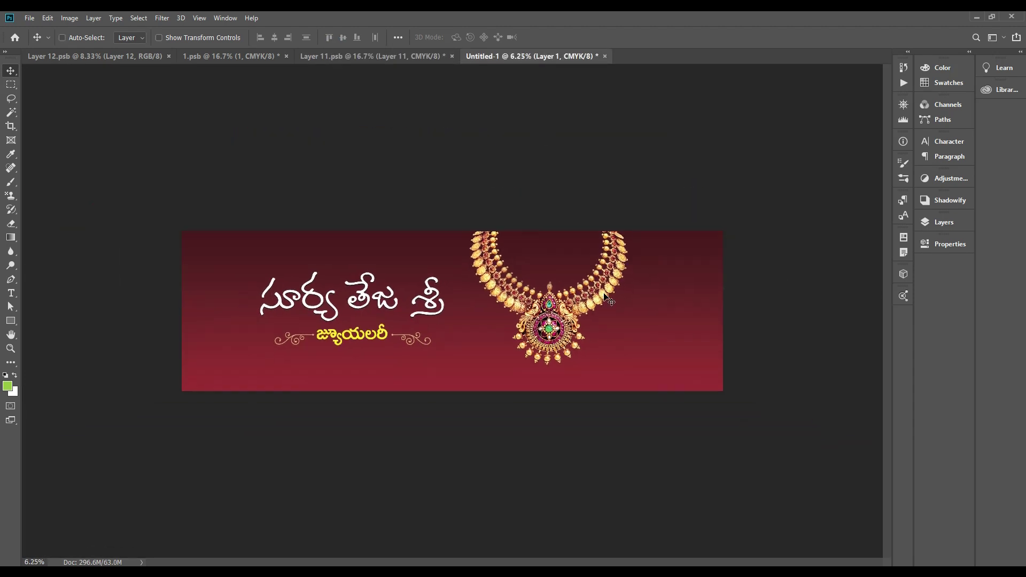
Disable the necklace layer's mask to check the image's hidden background, and enable the mask again
click(941, 68)
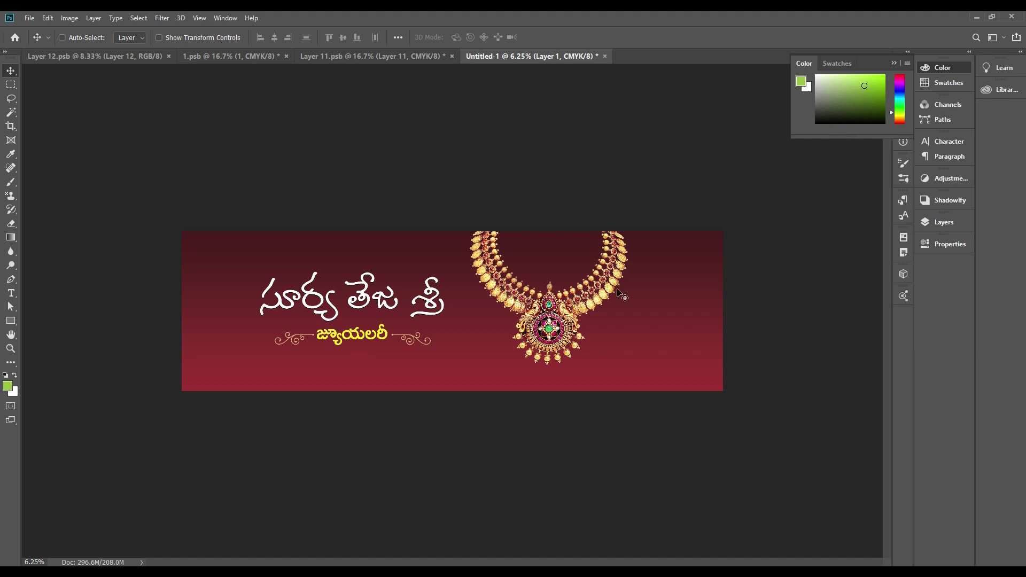
click(944, 222)
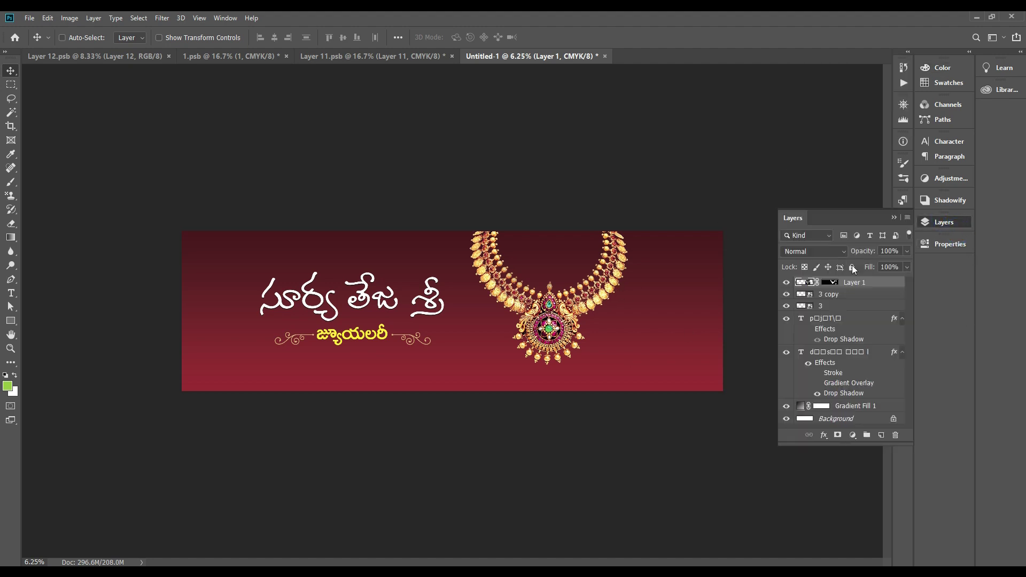
right_click(834, 282)
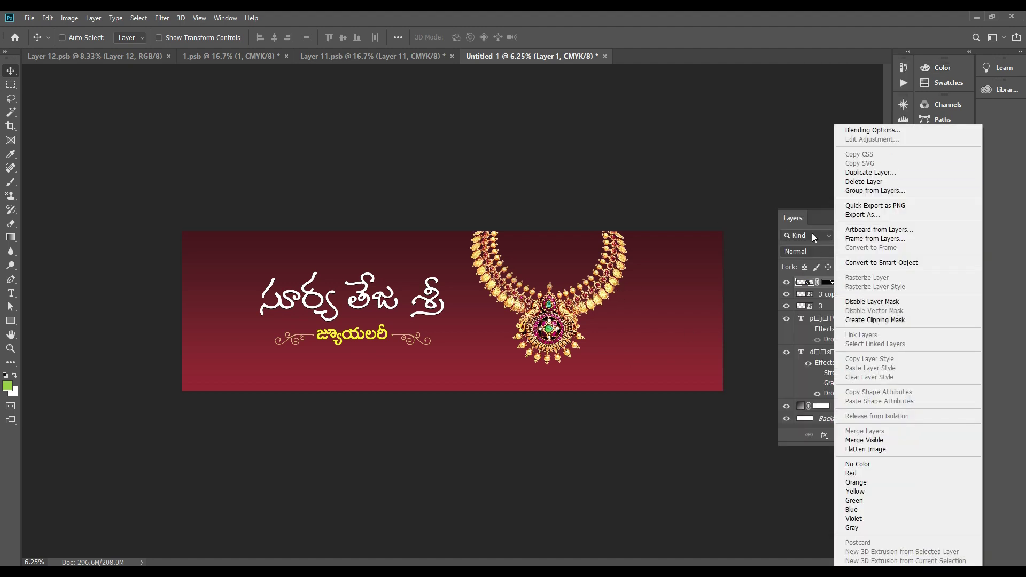
key(Escape)
click(829, 282)
right_click(829, 284)
click(854, 291)
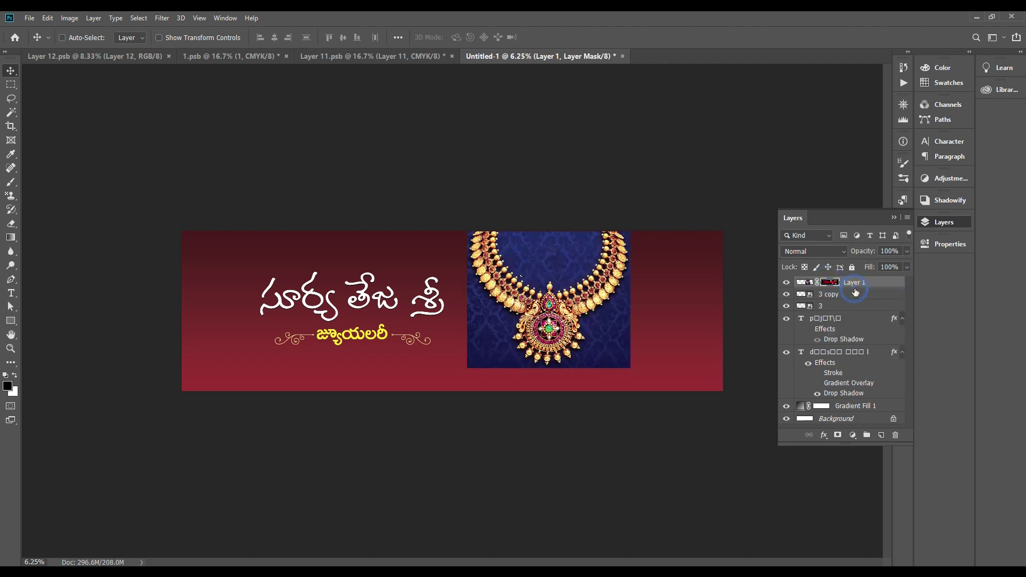
drag(590, 293, 597, 318)
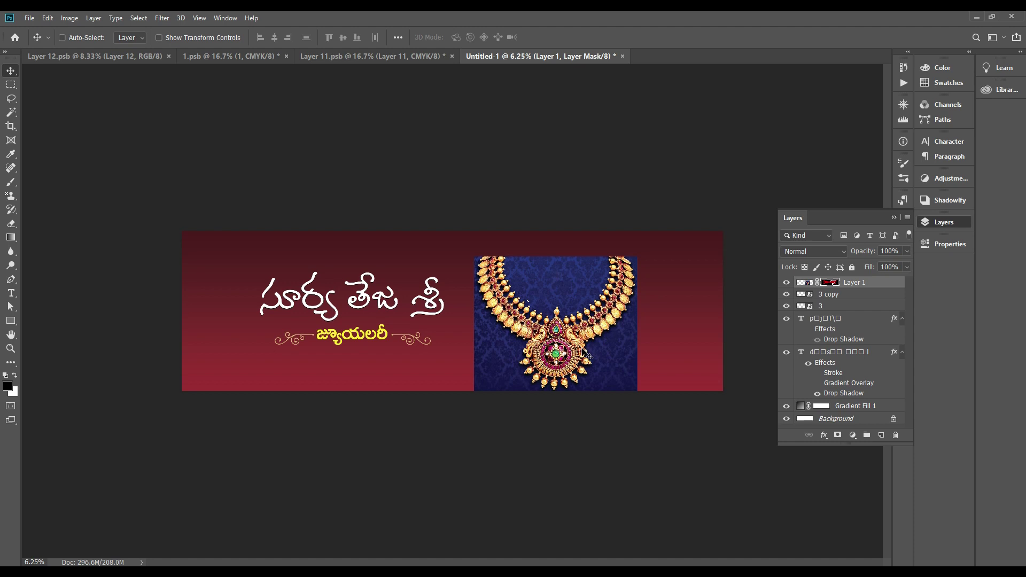
drag(585, 325, 577, 300)
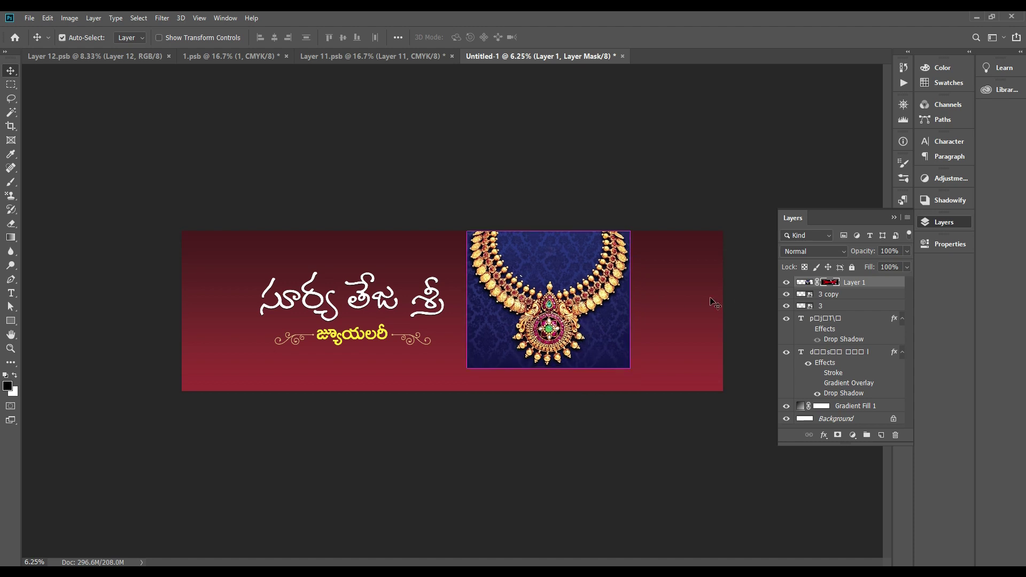
right_click(832, 289)
click(857, 292)
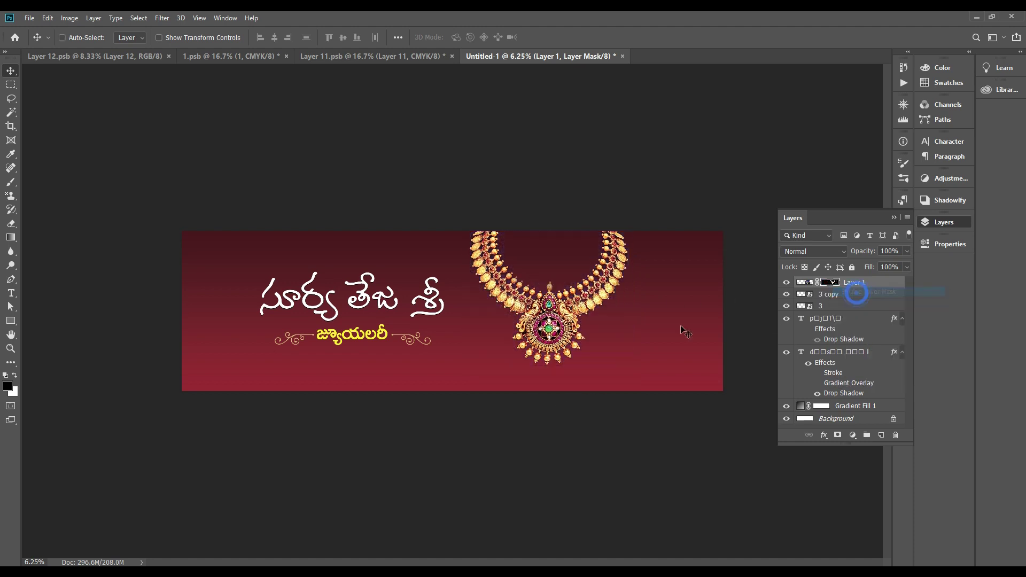
Move the necklace slightly up and to the right on the banner
drag(605, 307, 577, 302)
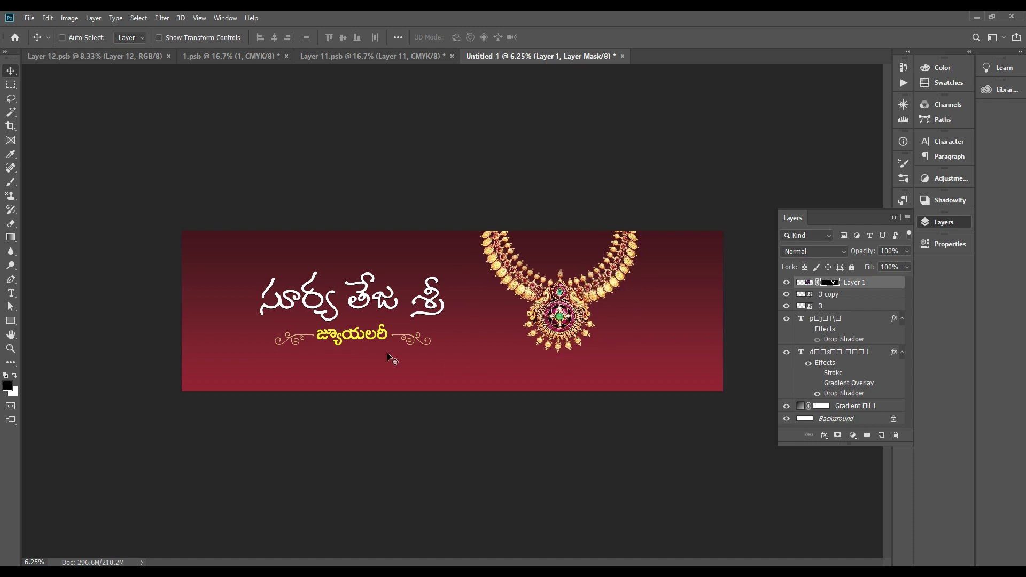
Try to select the white title, the yellow జ్యూయలరీ text and the flourish beside it together
right_click(368, 302)
click(406, 305)
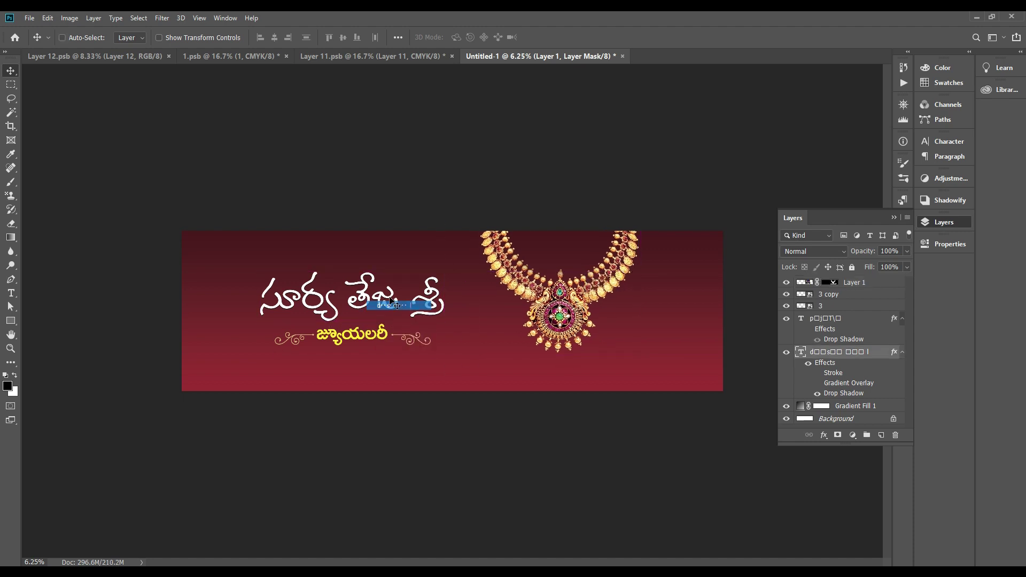
right_click(356, 339)
click(398, 342)
drag(399, 334, 402, 340)
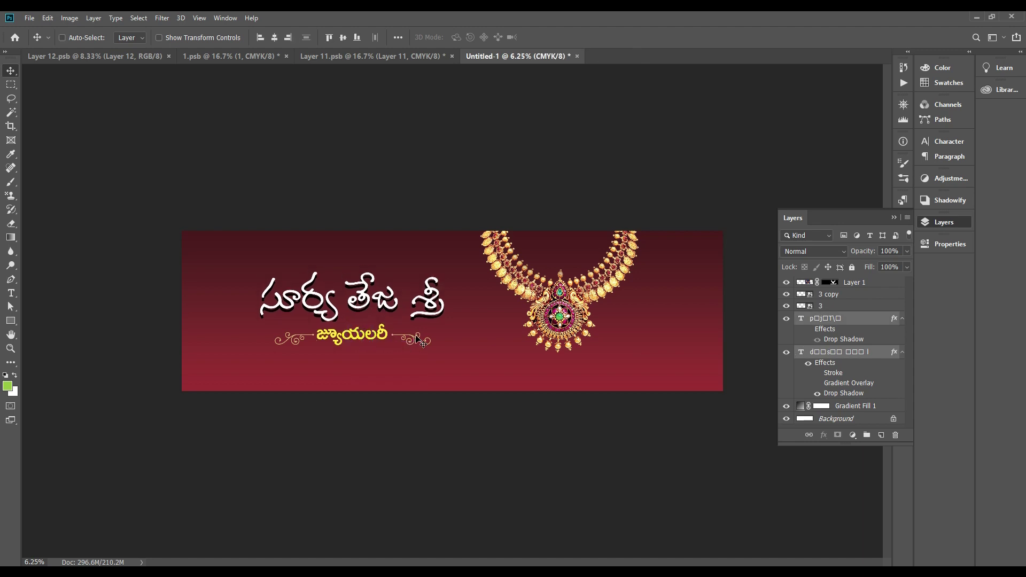
right_click(416, 340)
click(442, 346)
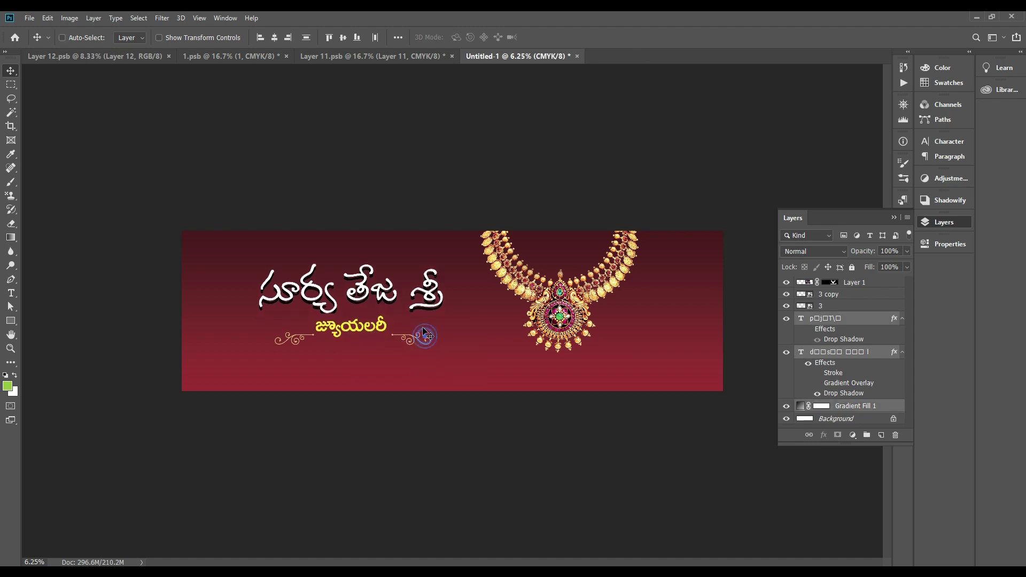
right_click(416, 341)
click(440, 354)
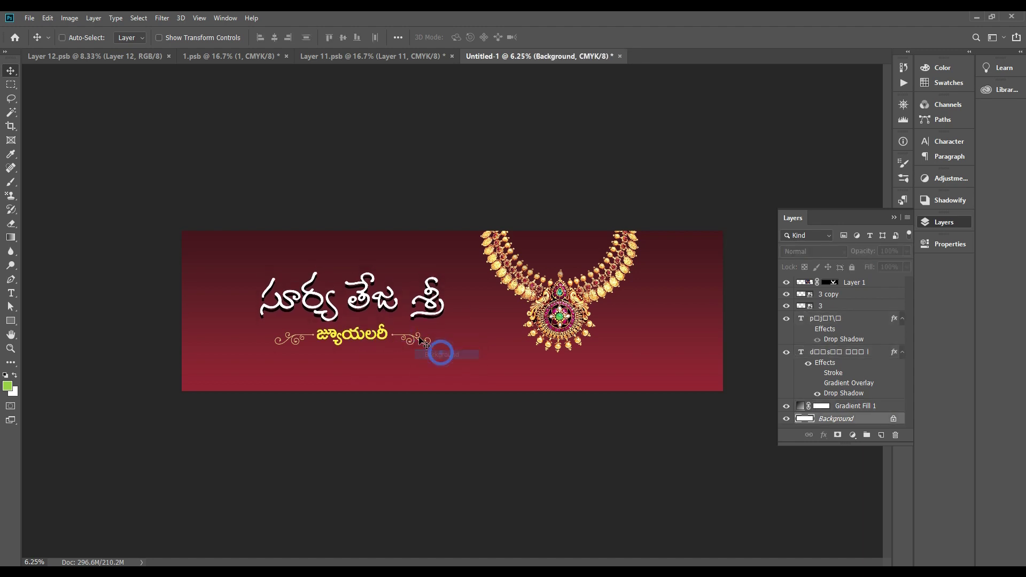
right_click(439, 354)
click(439, 349)
Select the white title, the yellow జ్యూయలరీ text and the flourish to its right together
ctrl+click(405, 340)
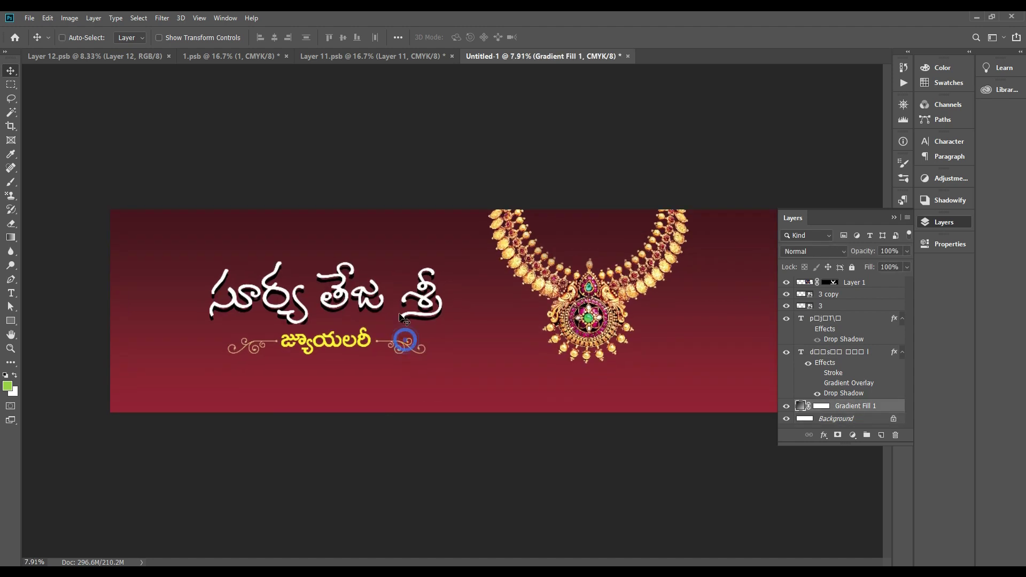
drag(376, 291, 376, 274)
key(ctrl+z)
right_click(366, 333)
shift+click(389, 339)
drag(367, 337, 407, 308)
key(ctrl+z)
right_click(403, 342)
shift+click(436, 351)
key(ctrl+z)
Add the flourish left of the yellow text to the selection and group both text lines with both flourishes
right_click(249, 345)
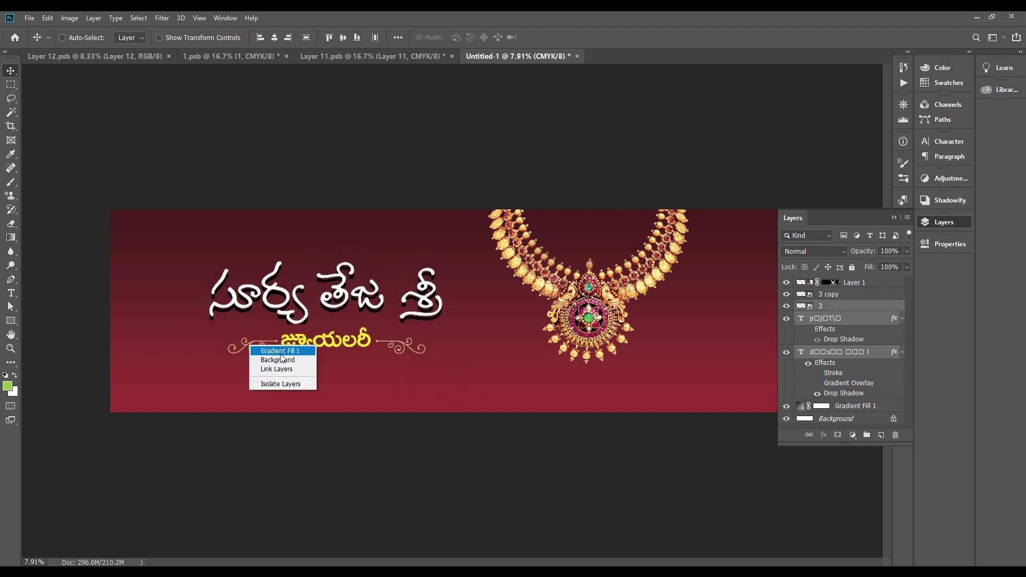
click(273, 348)
right_click(252, 334)
click(272, 341)
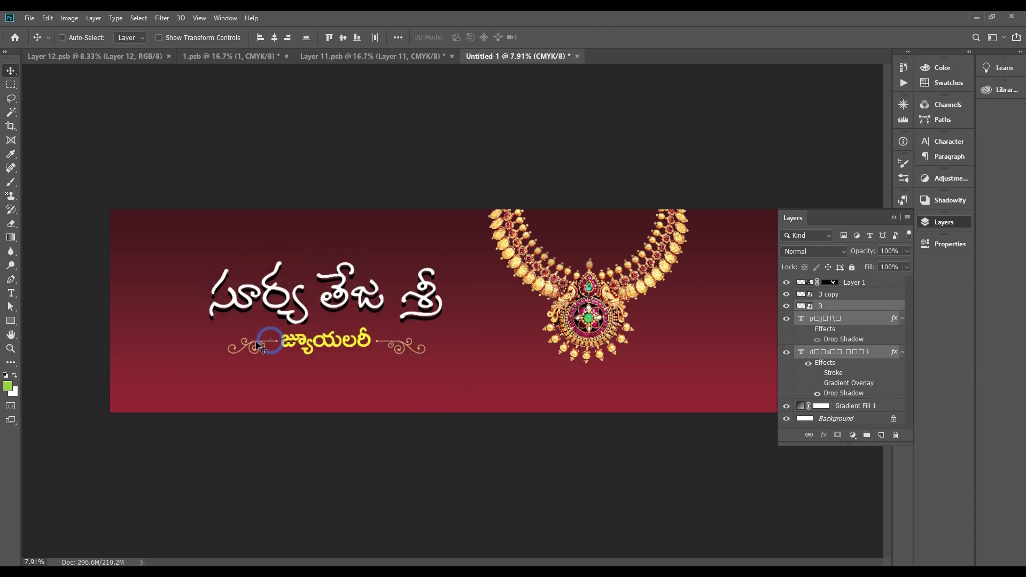
right_click(251, 345)
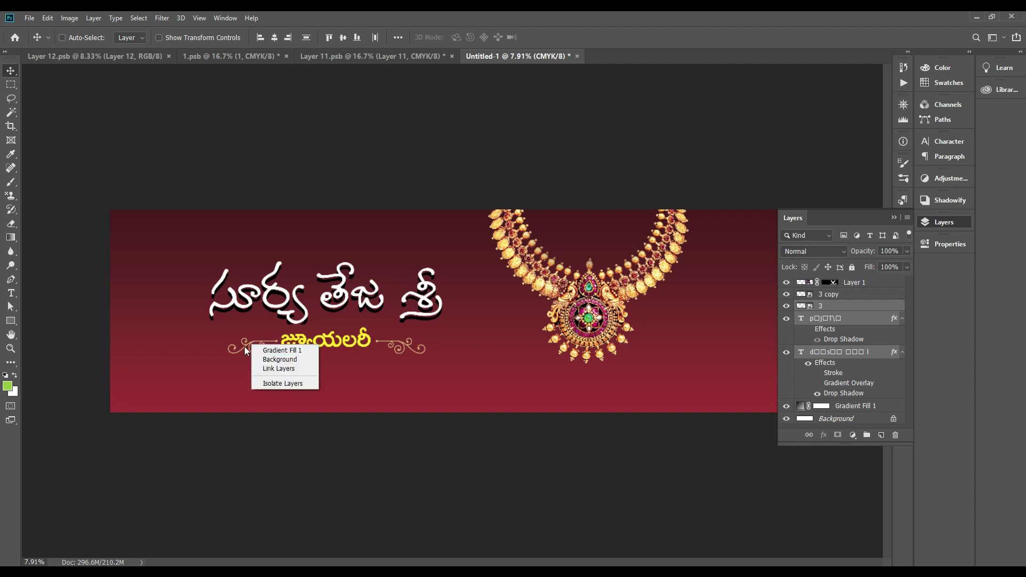
click(245, 346)
right_click(250, 345)
shift+click(271, 350)
drag(307, 316, 288, 279)
key(ctrl+z)
key(ctrl+g)
Shift the text group slightly left and center it vertically on the canvas
mouse_move(420, 327)
mouse_down()
mouse_move(411, 311)
mouse_move(415, 327)
mouse_up()
key(ctrl+a)
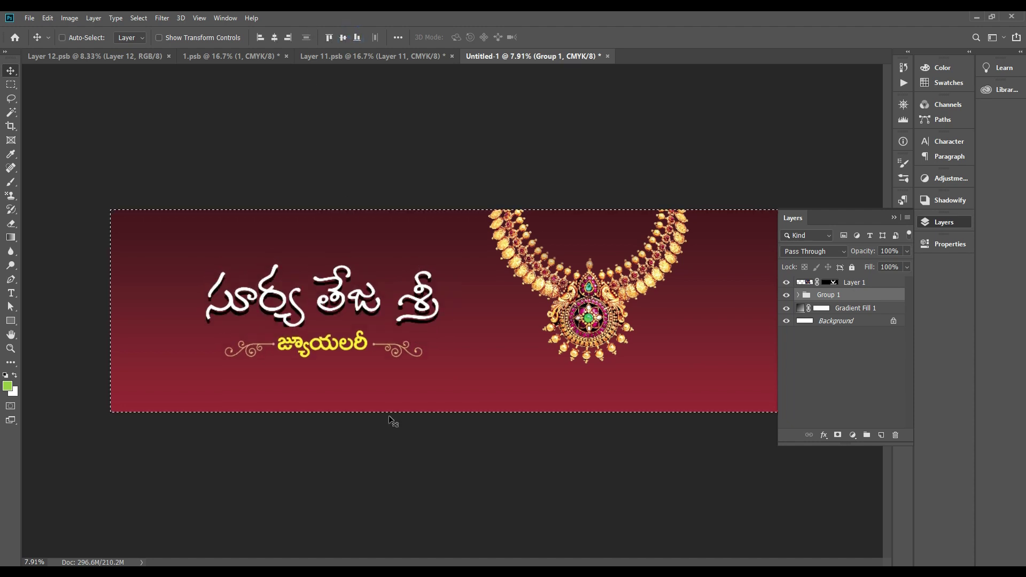
click(330, 38)
click(346, 39)
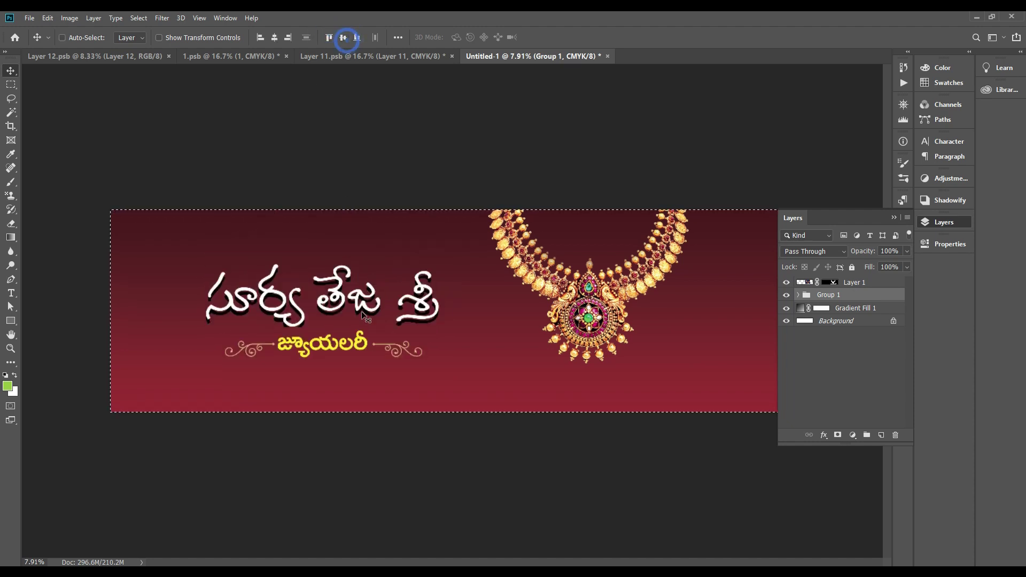
key(ctrl+d)
Copy the red texture from Layer 12.psb onto the banner so that it covers the gradient background
scroll(477, 319, up, 2)
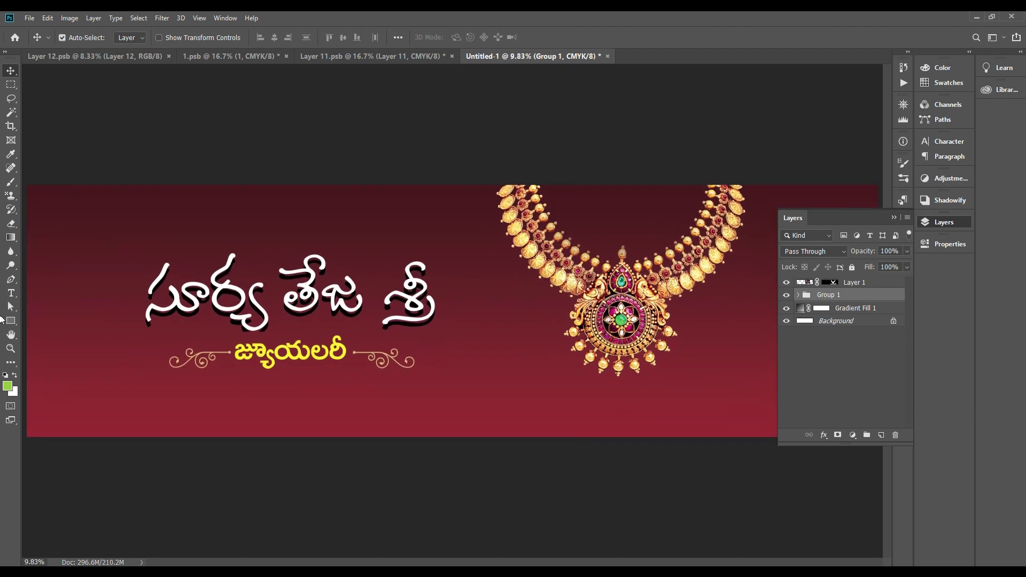
click(956, 232)
scroll(638, 215, down, 1)
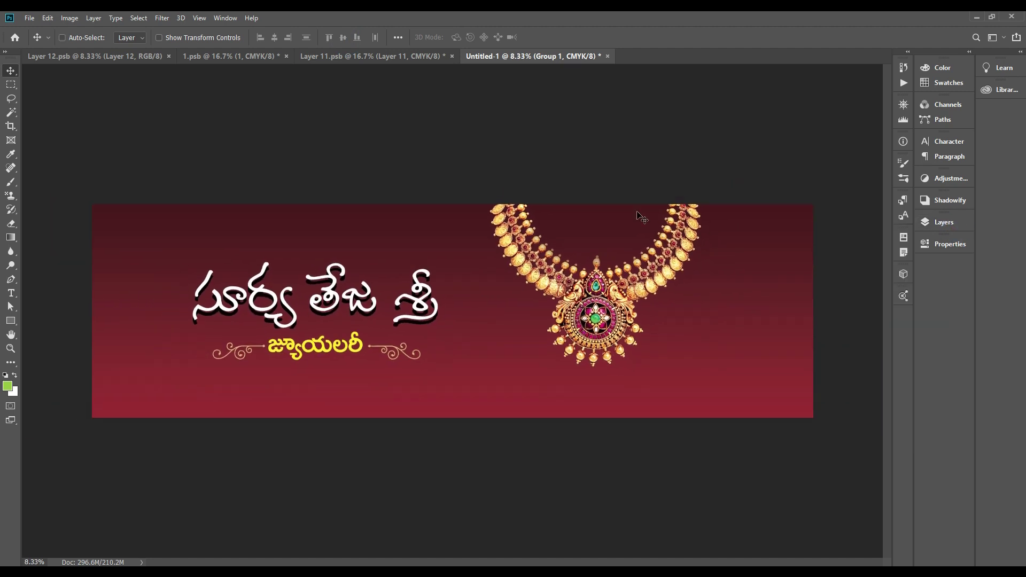
click(59, 56)
key(ctrl+minus)
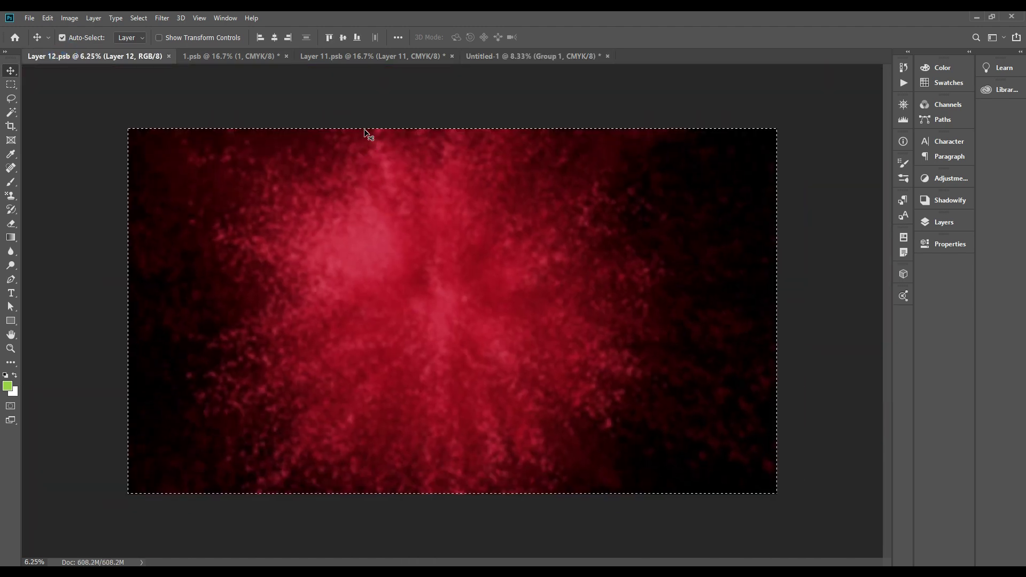
drag(363, 129, 545, 243)
key(ctrl+minus)
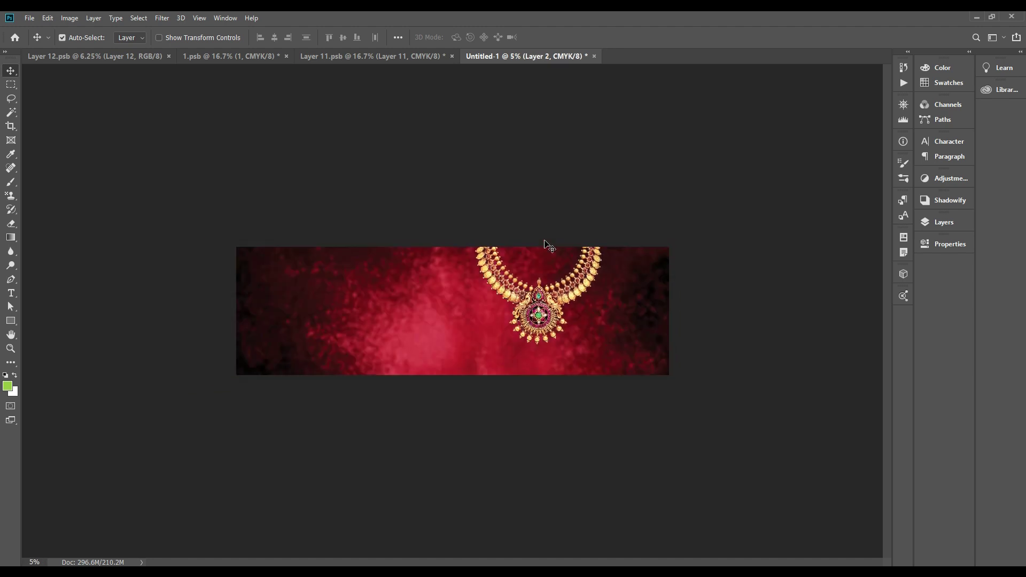
Scale the red texture down proportionally until it is only slightly wider than the banner
key(t)
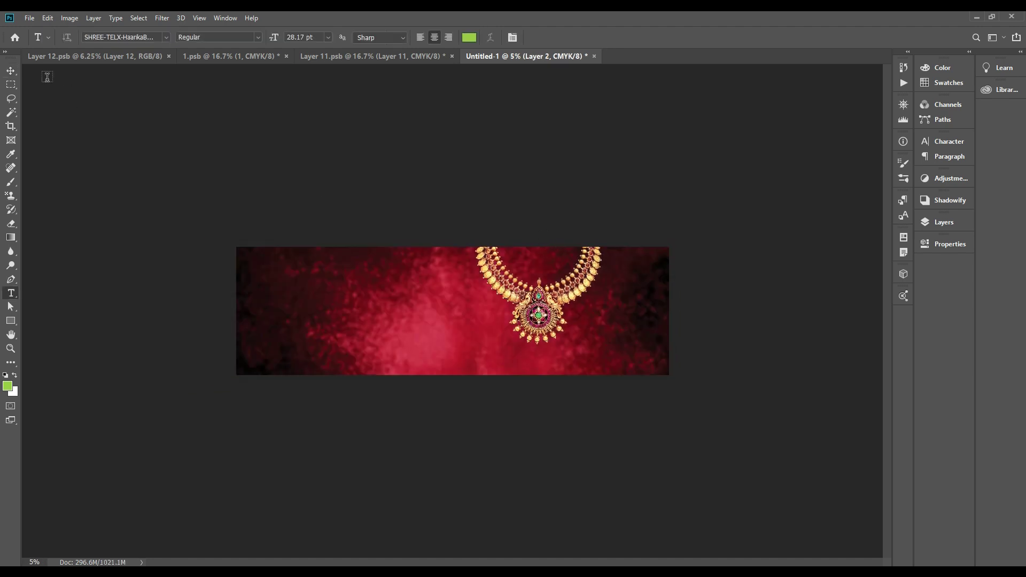
click(13, 73)
key(ctrl+minus)
key(ctrl+minus)
key(ctrl+t)
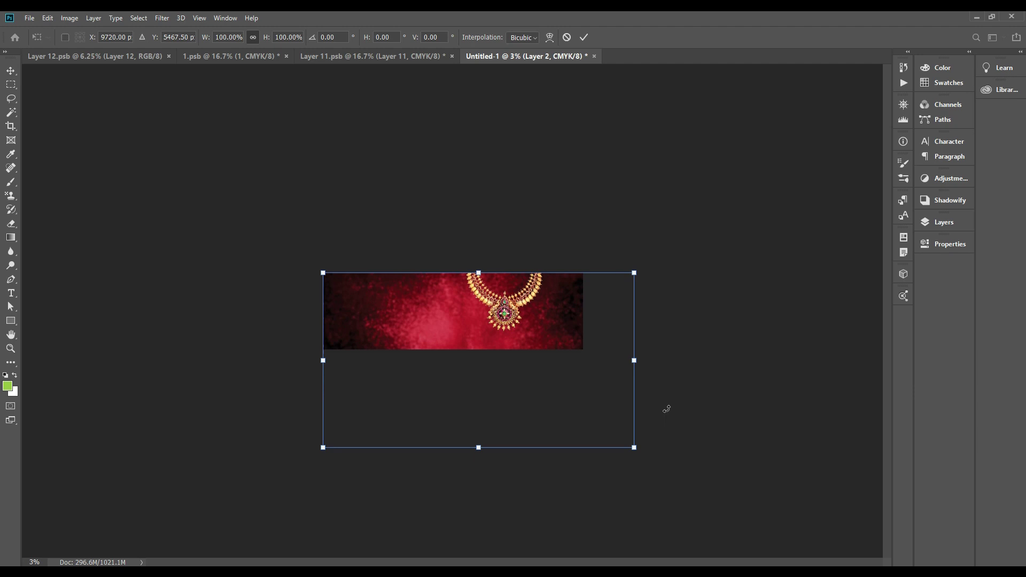
drag(636, 359, 605, 322)
drag(565, 331, 553, 324)
key(Return)
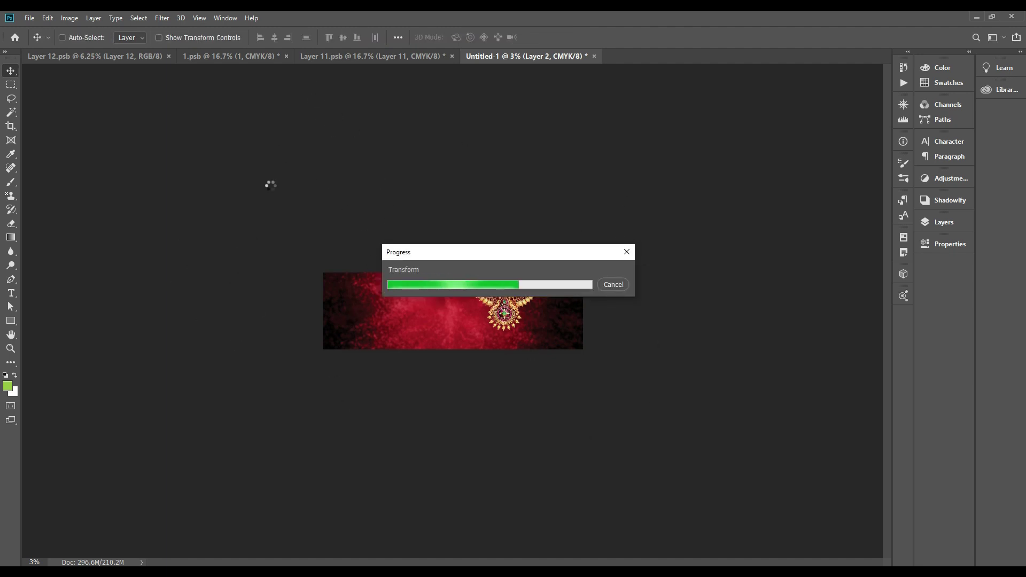
Center the red texture on the canvas and place its layer beneath the text group
key(ctrl+a)
click(346, 37)
key(ctrl+d)
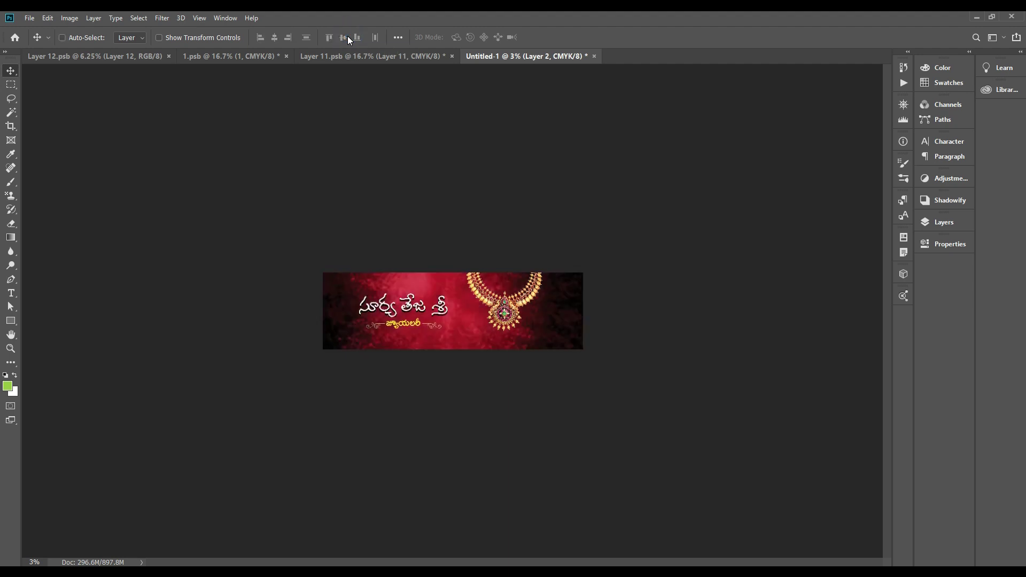
Set the red texture layer's blend mode to Overlay
key(F7)
drag(462, 275, 503, 290)
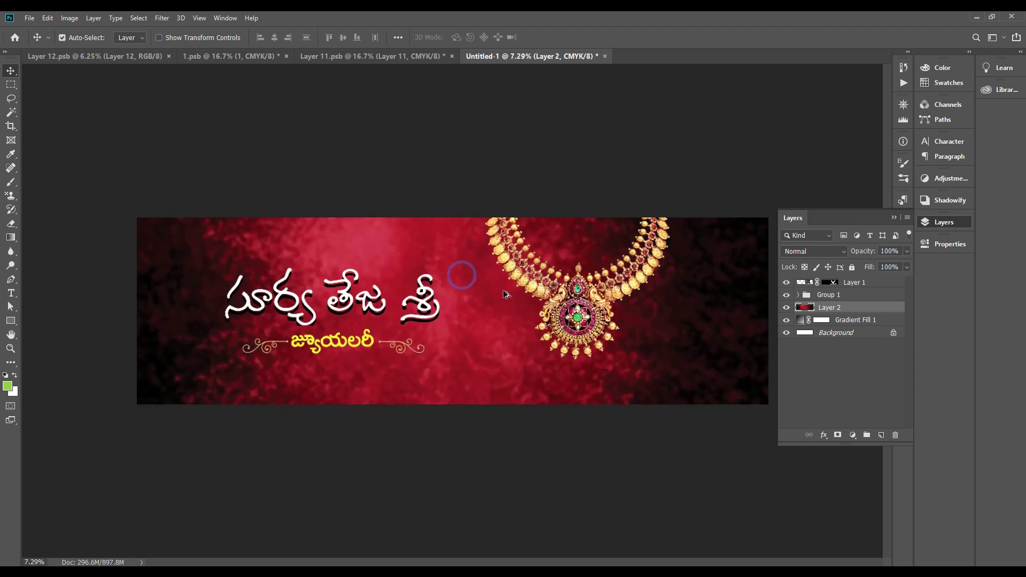
key(ctrl+1)
key(ctrl+0)
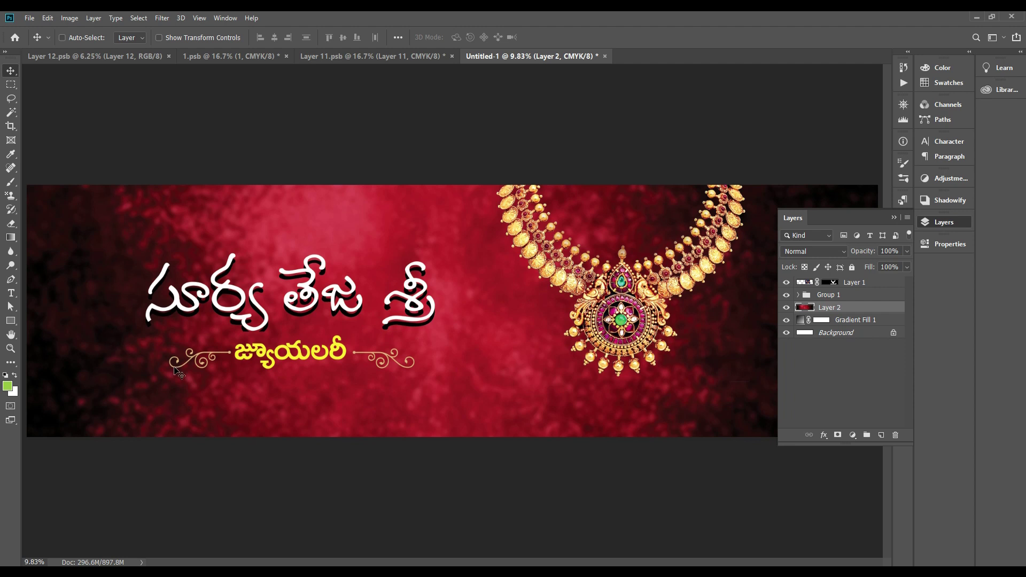
key(ctrl+minus)
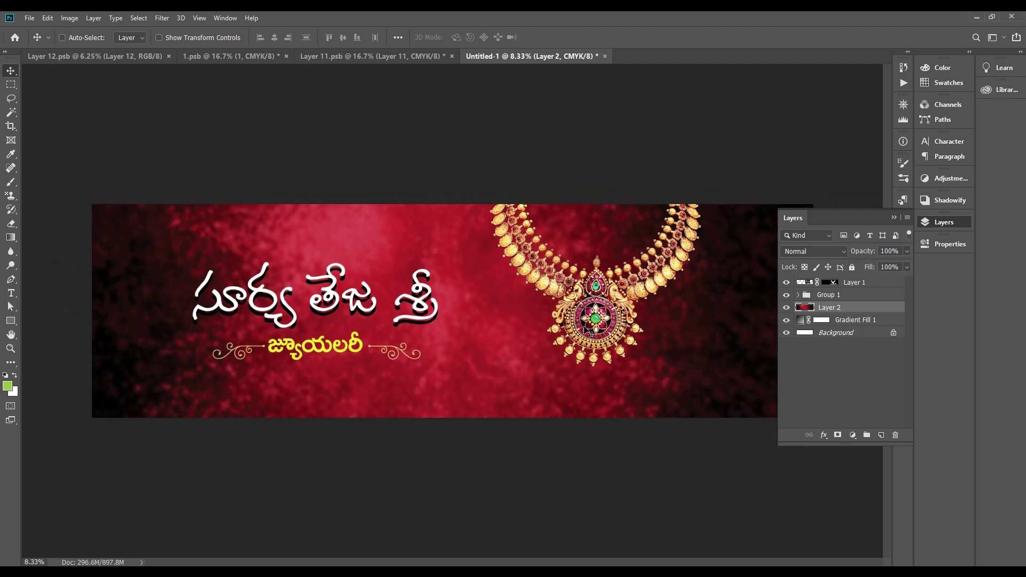
click(825, 252)
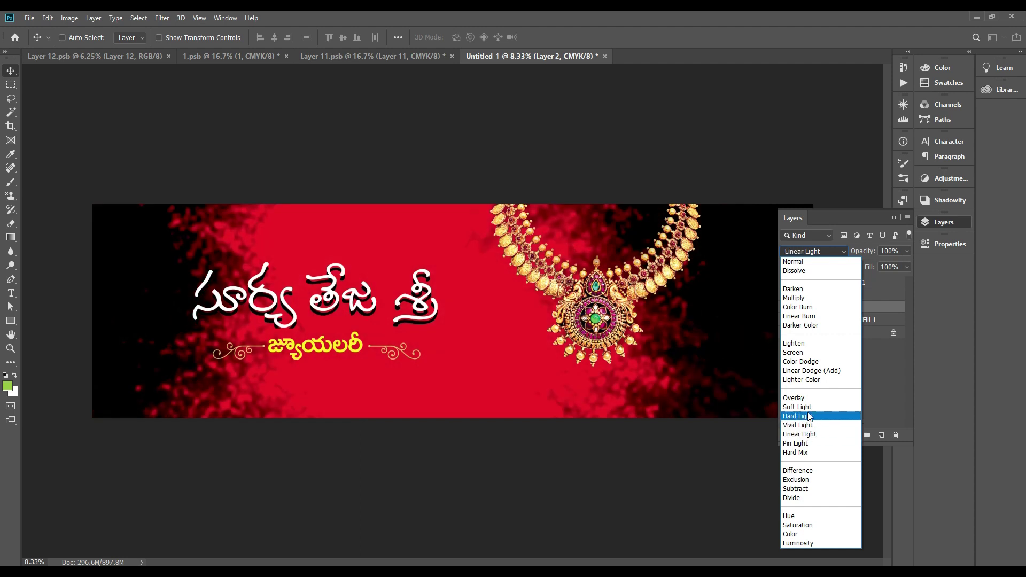
click(806, 400)
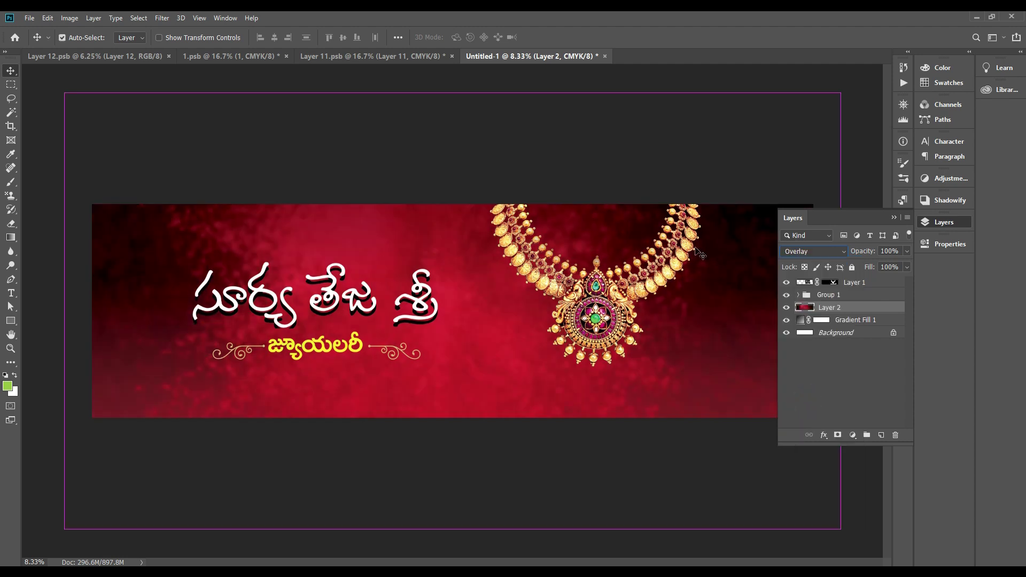
Enlarge the red texture proportionally so that it extends well beyond the banner's edges
key(ctrl+minus)
key(ctrl+minus)
key(ctrl+minus)
key(ctrl+t)
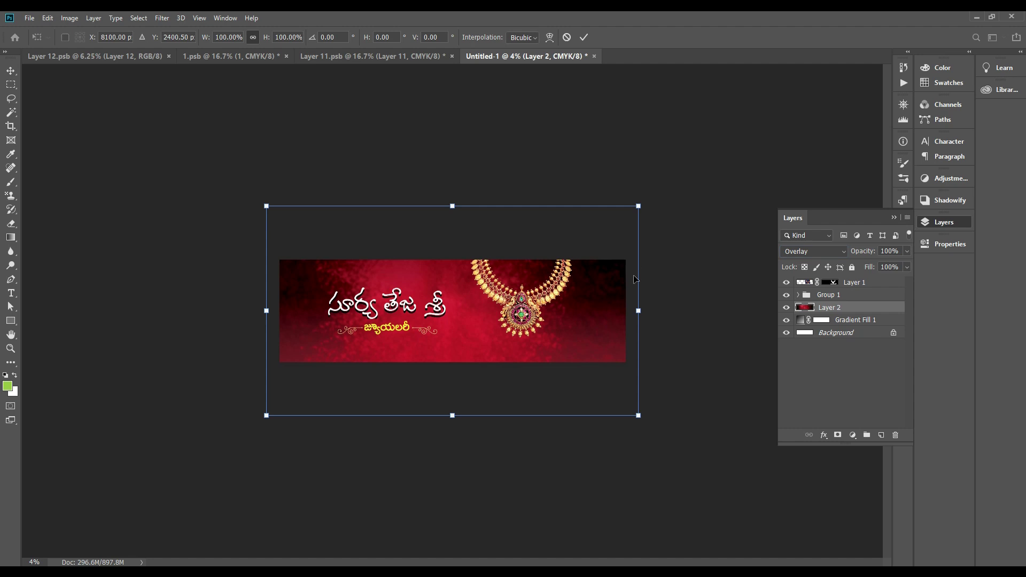
drag(644, 315, 741, 326)
key(Return)
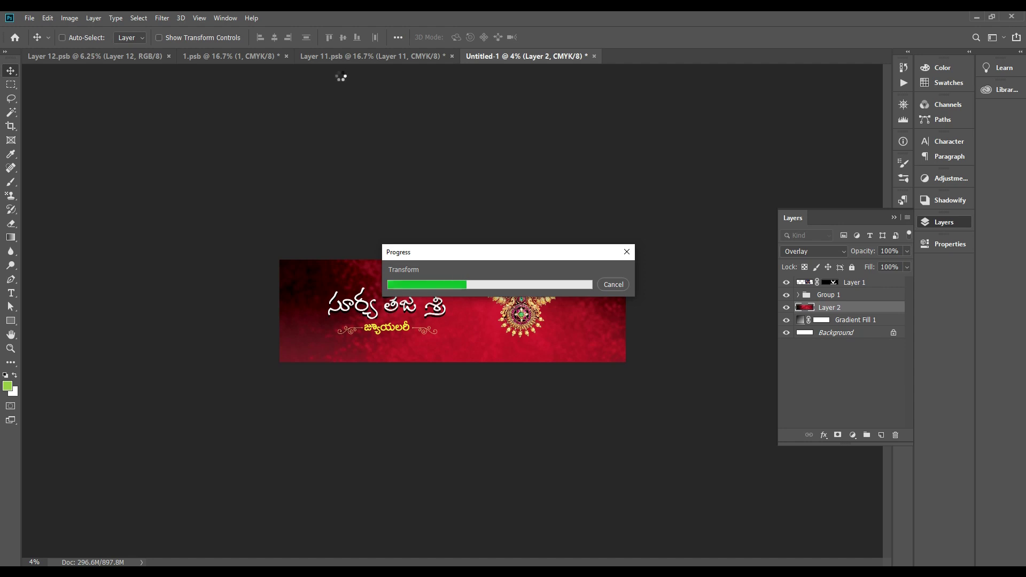
Center the enlarged red texture horizontally and vertically on the canvas
key(ctrl+a)
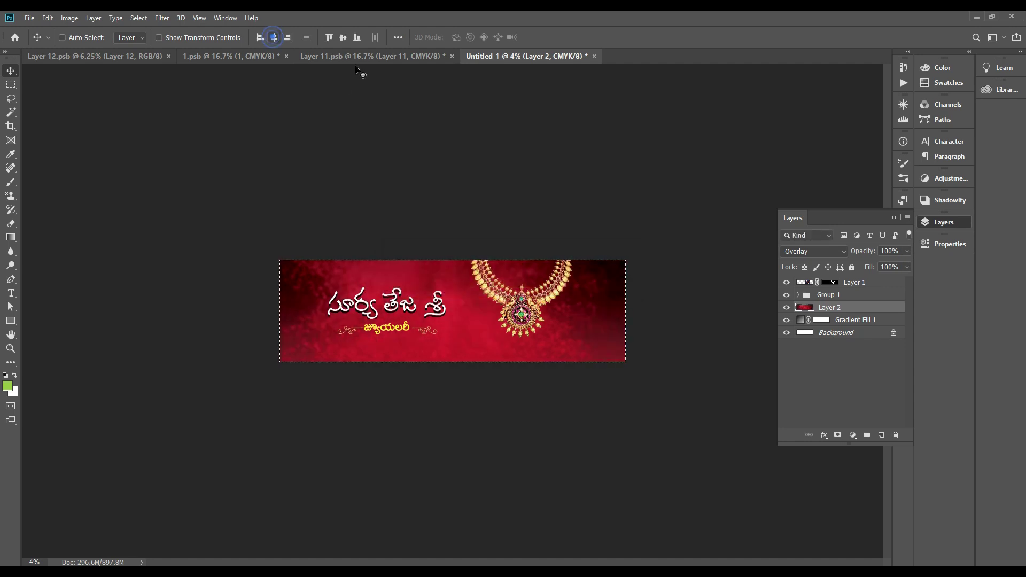
click(342, 37)
key(ctrl+d)
key(ctrl+plus)
key(ctrl+minus)
key(ctrl+1)
key(ctrl+0)
key(ctrl+minus)
key(ctrl+minus)
scroll(520, 307, up, 2)
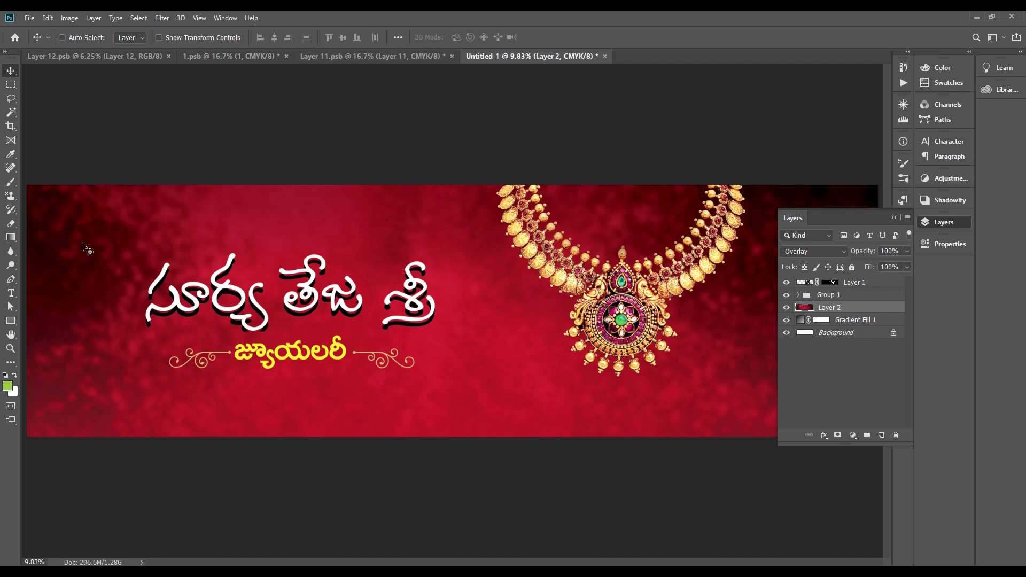
Bring the ornament from 1.psb into the banner, shrink it and place it over the banner's upper-left corner behind the title
click(304, 57)
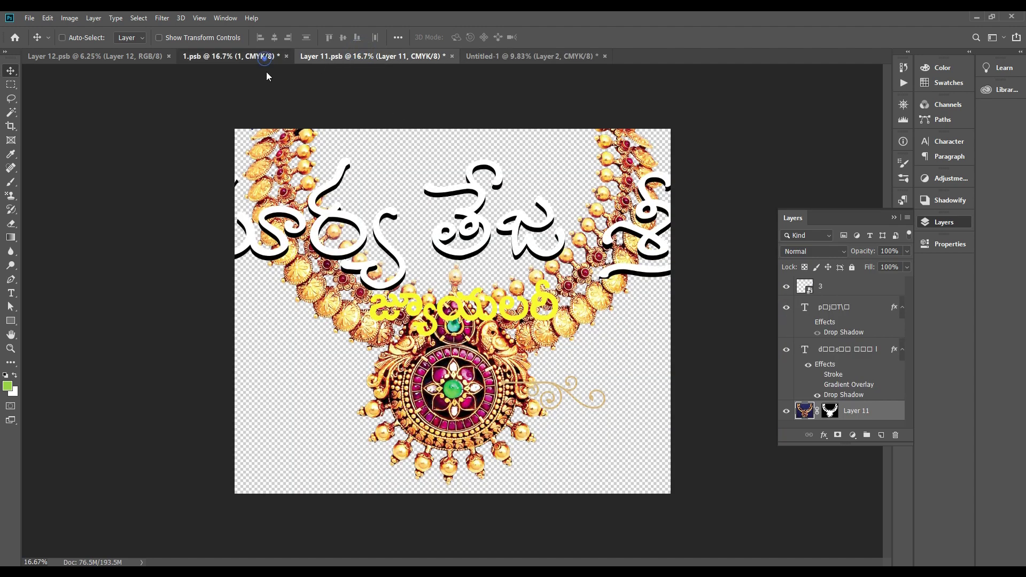
click(251, 56)
drag(428, 241, 256, 233)
key(ctrl+minus)
key(ctrl+t)
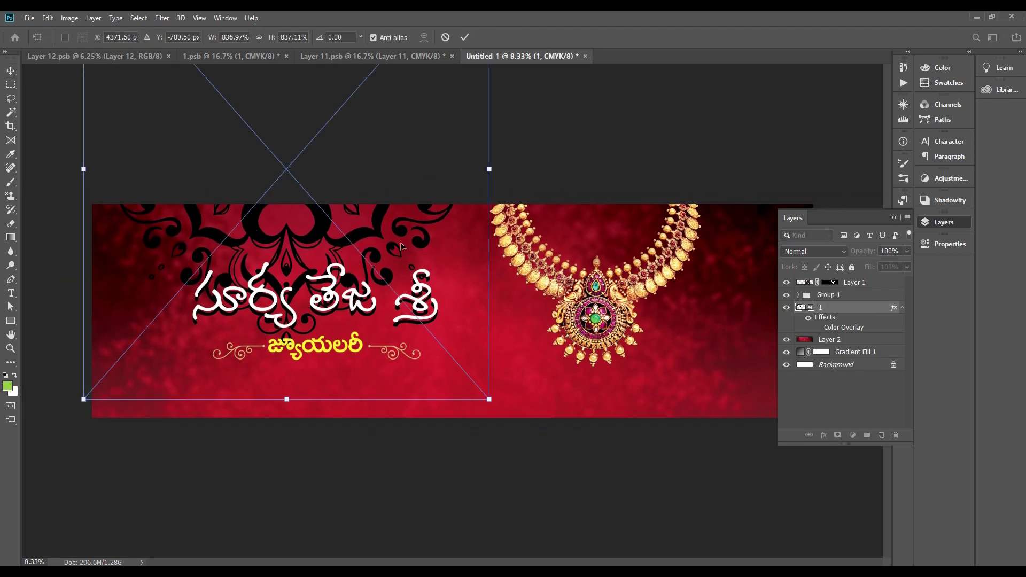
drag(495, 177, 179, 242)
key(Return)
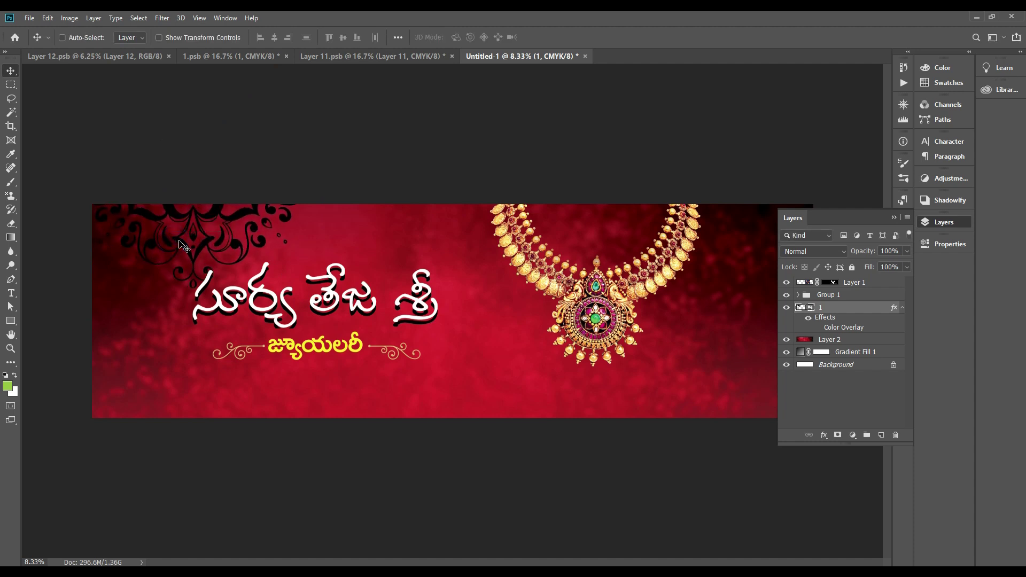
Set the ornament layer's opacity to 50% and its blend mode to Overlay
key(2)
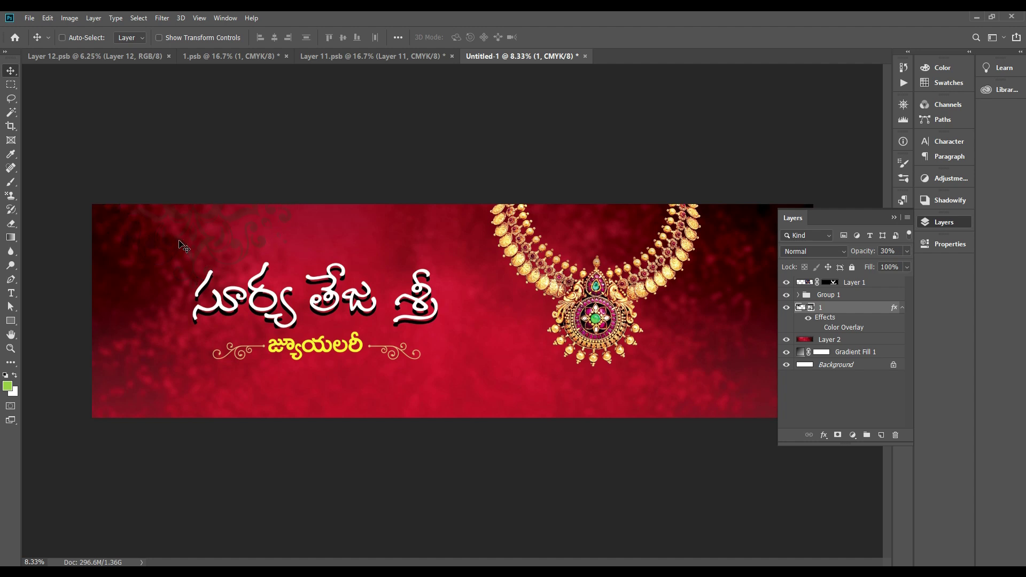
key(5)
click(812, 252)
click(801, 326)
scroll(813, 252, down, 12)
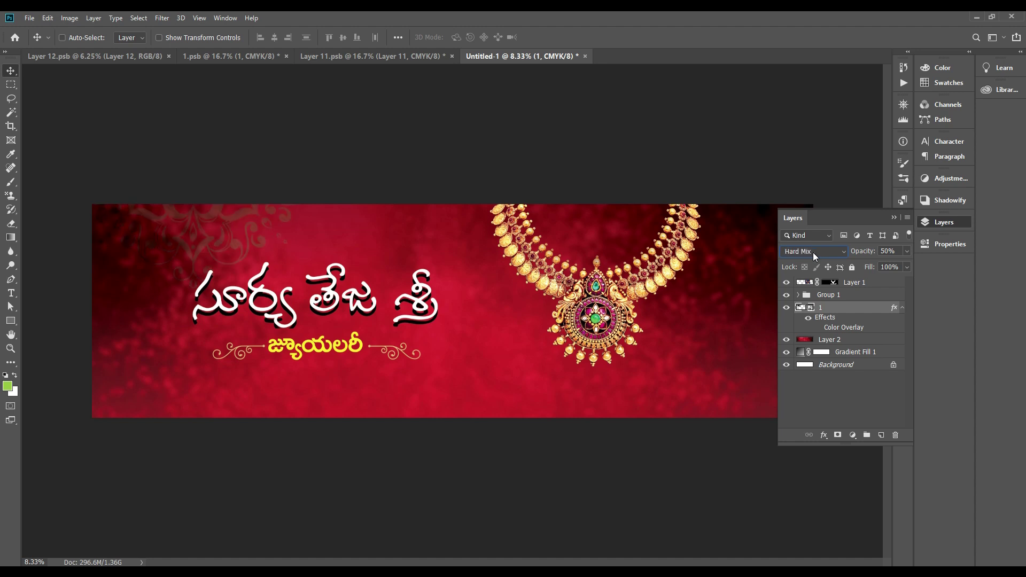
scroll(813, 252, down, 1)
scroll(812, 253, up, 1)
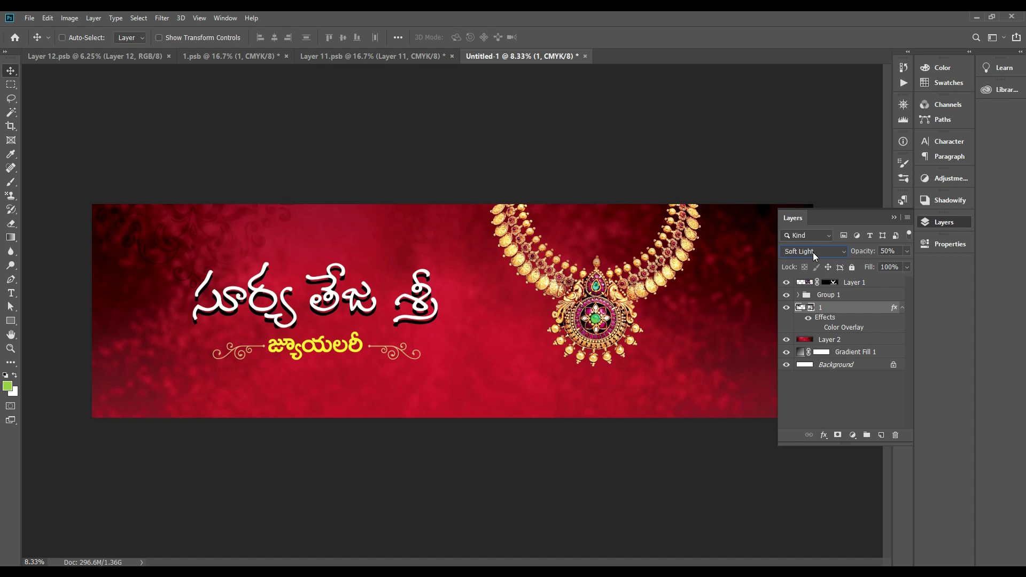
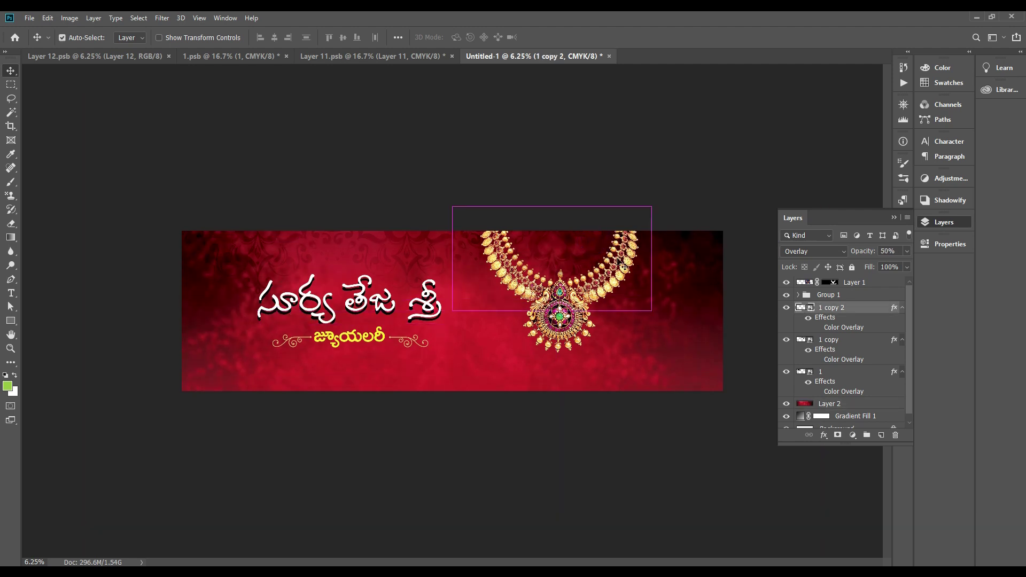
Enlarge the third ornament copy proportionally to about 1006% so it fills the dark area behind the necklace
key(ctrl+t)
drag(652, 209, 775, 262)
key(ctrl+z)
drag(656, 212, 686, 236)
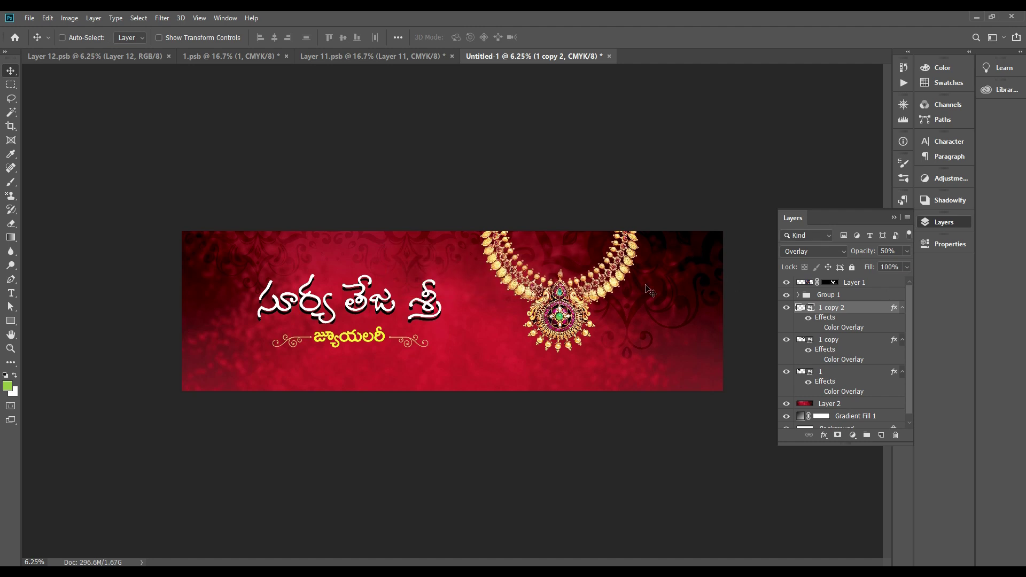
key(ctrl+t)
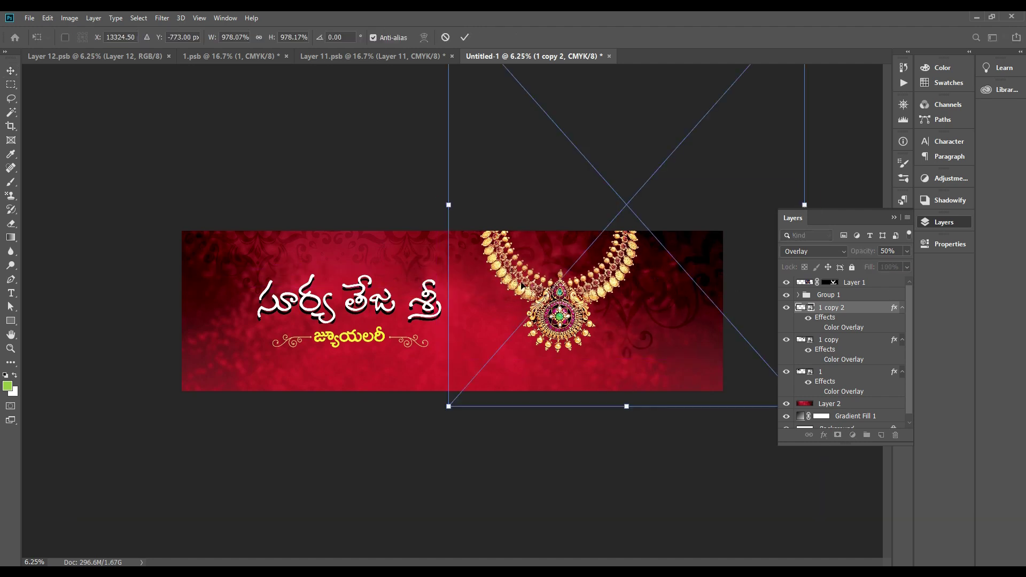
drag(445, 206, 434, 204)
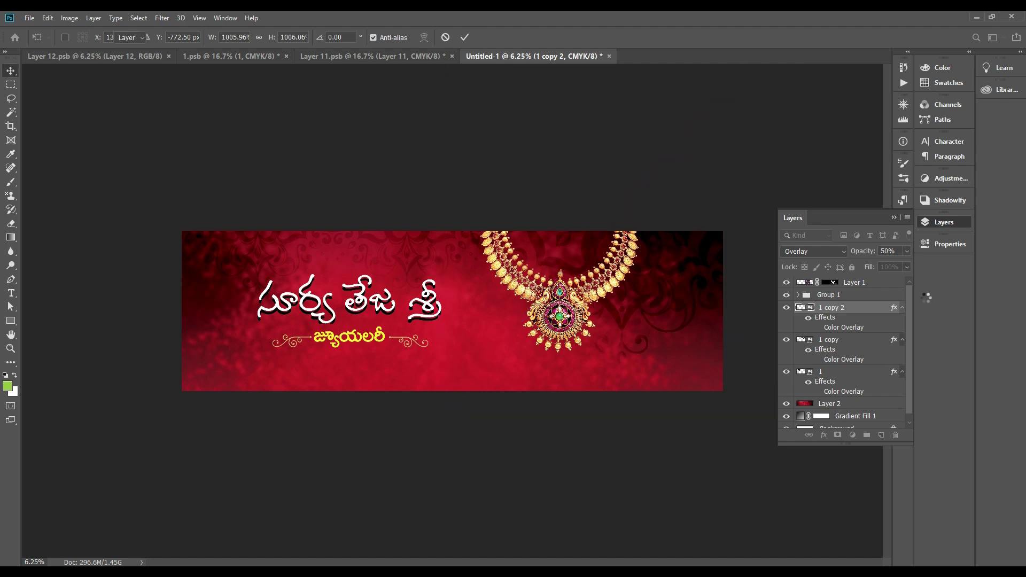
key(Return)
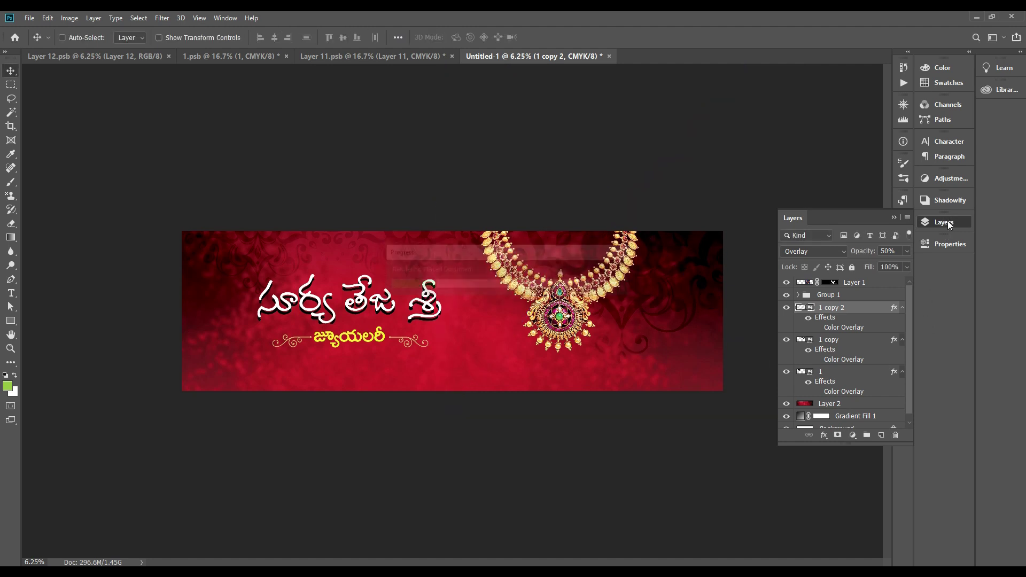
click(946, 221)
Draw a rectangular strip about 17385 × 324 px across the banner's lower part, extending past both side edges
scroll(452, 312, up, 3)
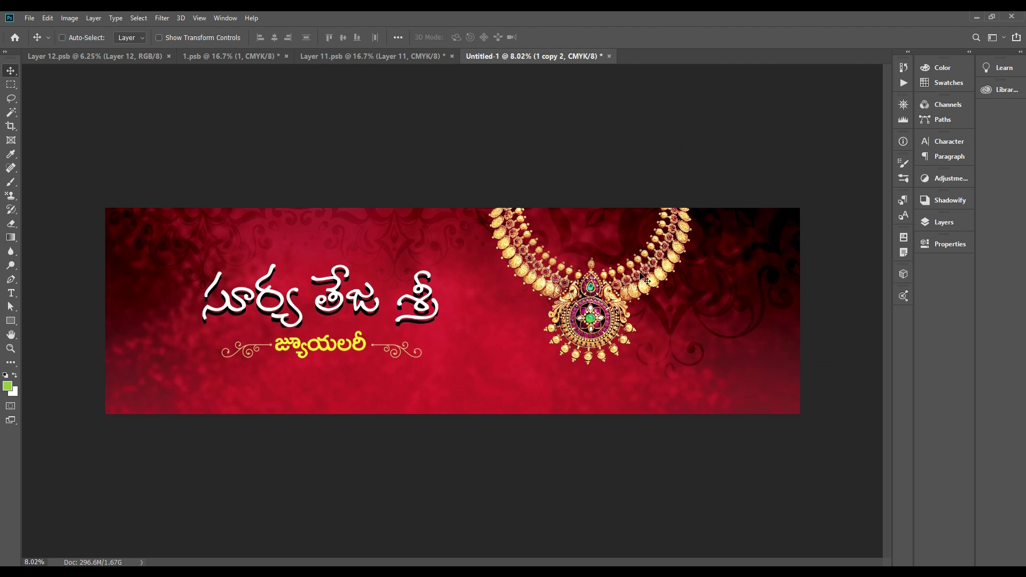
click(584, 285)
click(10, 320)
drag(93, 376, 838, 389)
key(v)
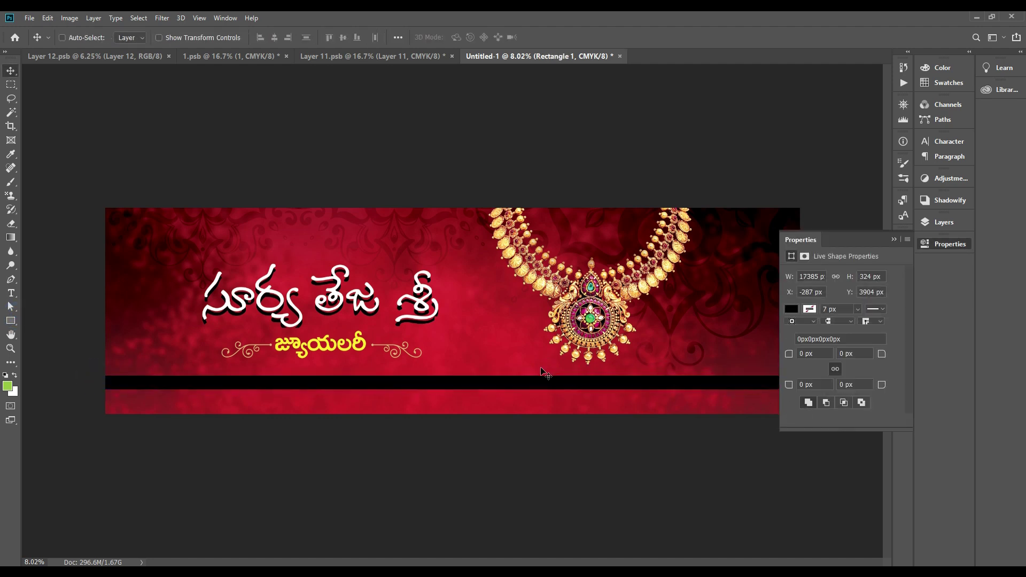
drag(106, 381, 94, 381)
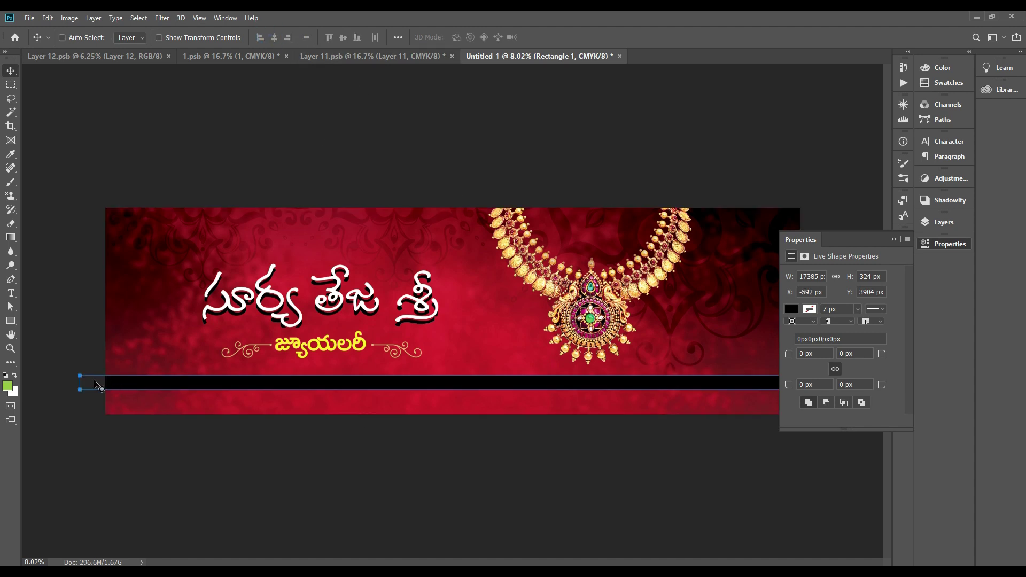
Set the foreground colour to bright yellow and fill the strip with it
click(8, 388)
key(shift+Tab)
key(shift+Tab)
text(1)
key(Tab)
key(Tab)
text(100)
key(Return)
key(alt+BackSpace)
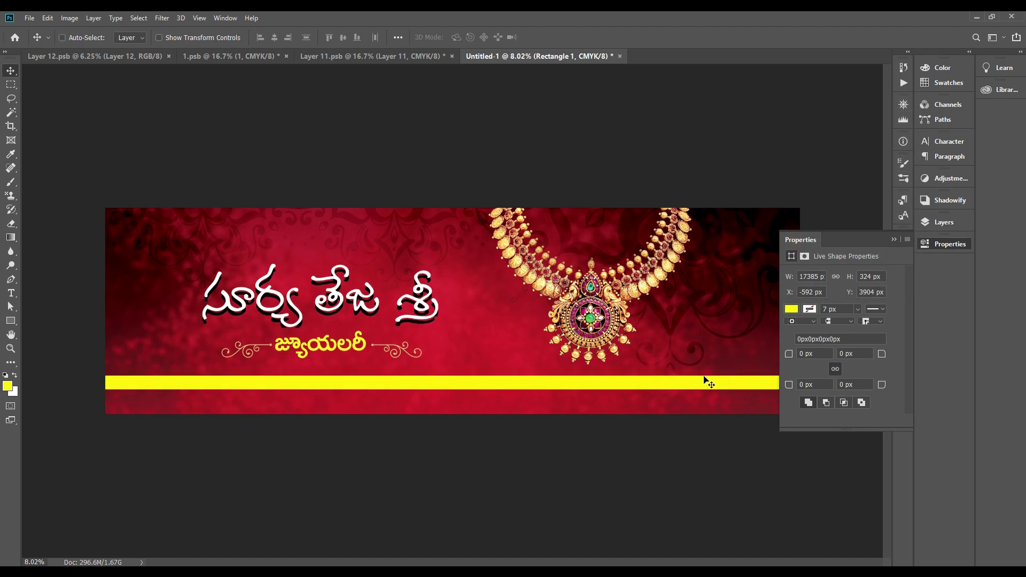
Nudge the yellow strip about 100 px down toward the banner's lower edge
key(shift+Down)
key(shift+Down)
key(shift+Down)
key(shift+Down)
key(shift+Down)
key(shift+Down)
key(shift+Down)
key(shift+Down)
key(shift+Down)
key(shift+Down)
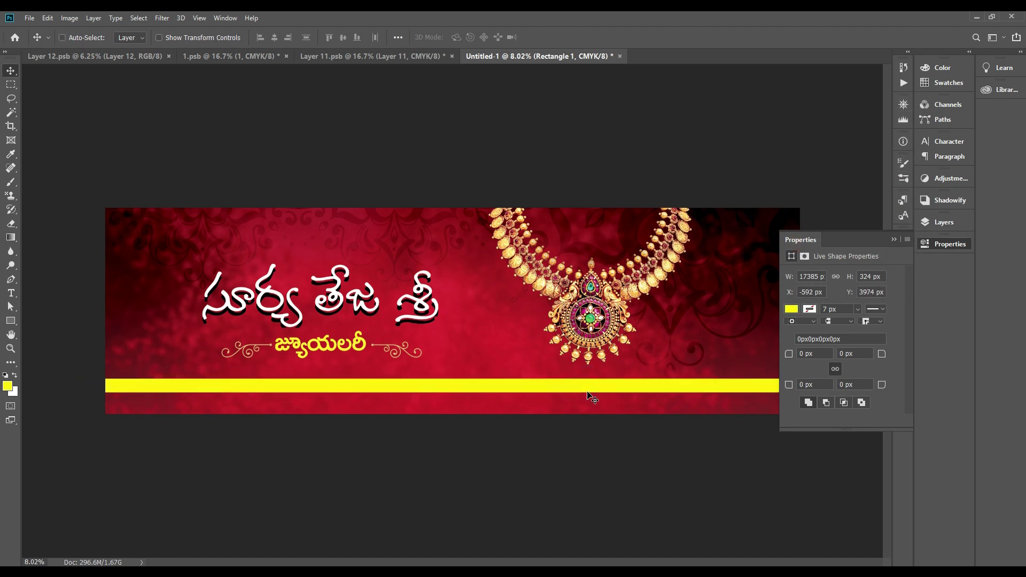
click(943, 243)
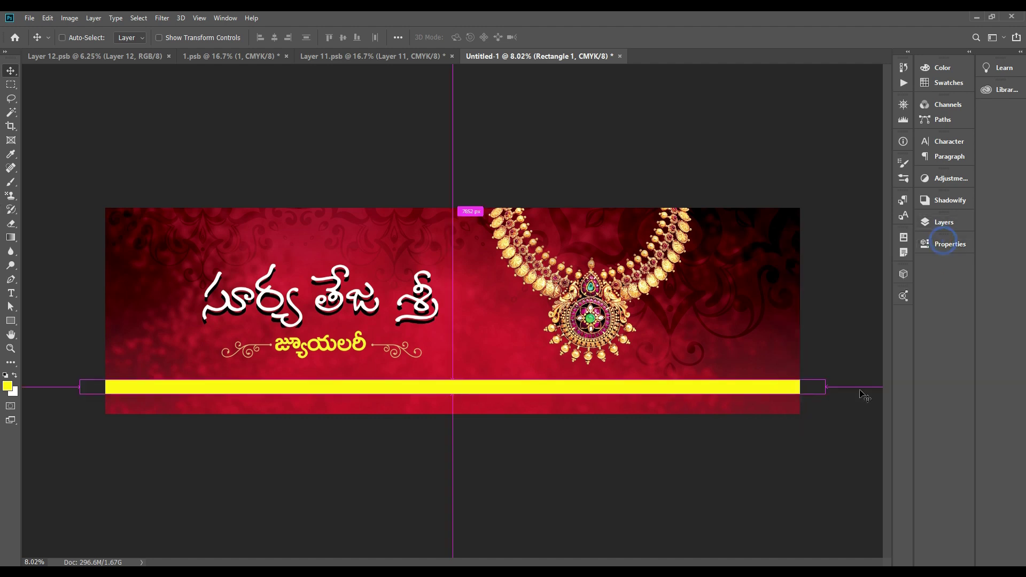
Draw a rectangle about 2948 × 1044 px over the right part of the yellow strip and shift it slightly up and left
scroll(787, 385, up, 5)
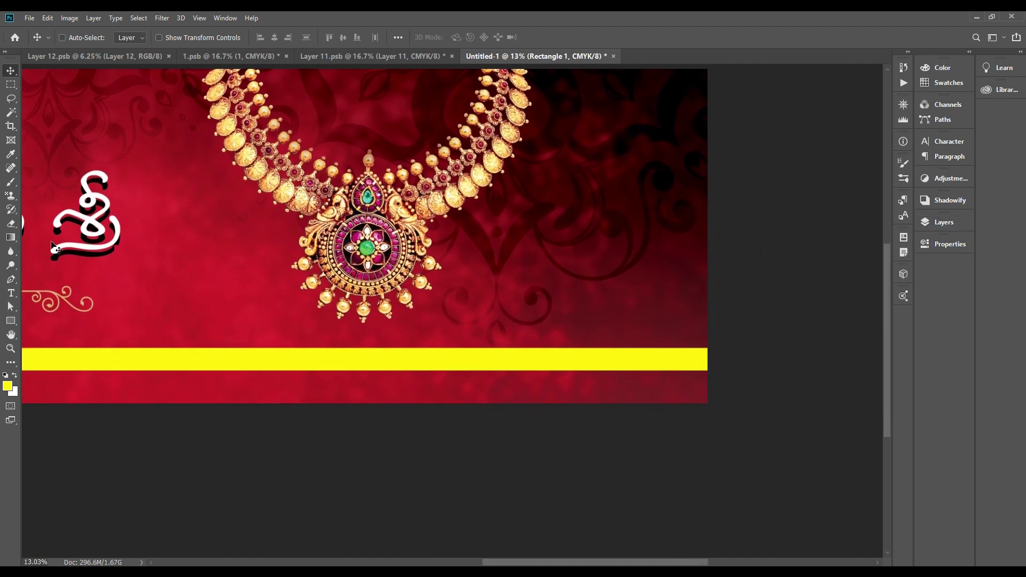
click(11, 320)
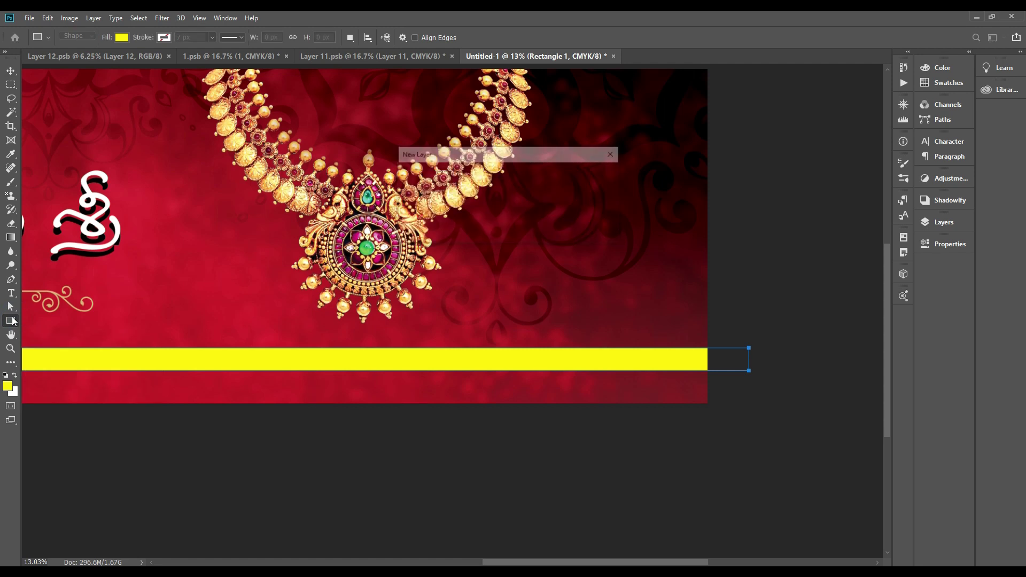
drag(458, 319, 662, 391)
key(v)
drag(586, 347, 567, 339)
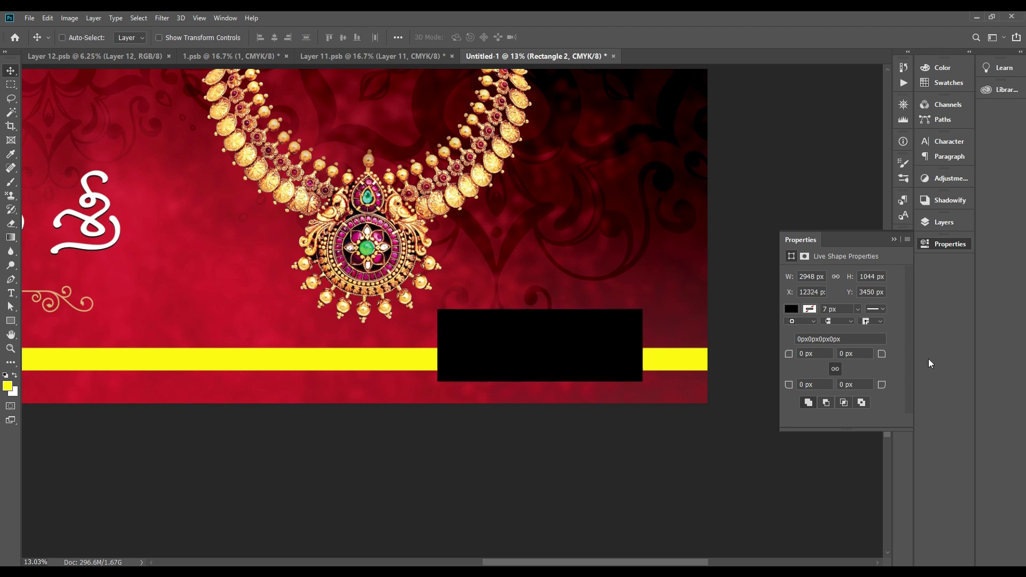
Unlink the rectangle's corner radii, round its two upper corners to 500 px and fill the shape with white
click(837, 368)
click(813, 353)
text(50)
key(Tab)
text(50)
key(Tab)
key(shift+Tab)
key(shift+Tab)
key(shift+Tab)
key(Tab)
text(250)
key(Tab)
key(Tab)
key(shift+Tab)
key(shift+Tab)
text(500)
key(Tab)
text(500)
key(Tab)
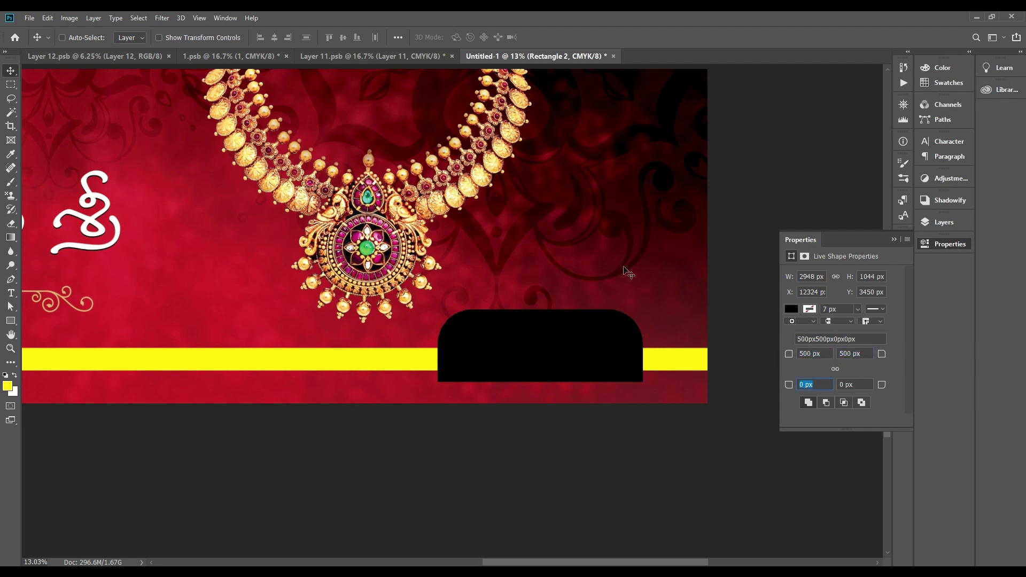
key(ctrl+BackSpace)
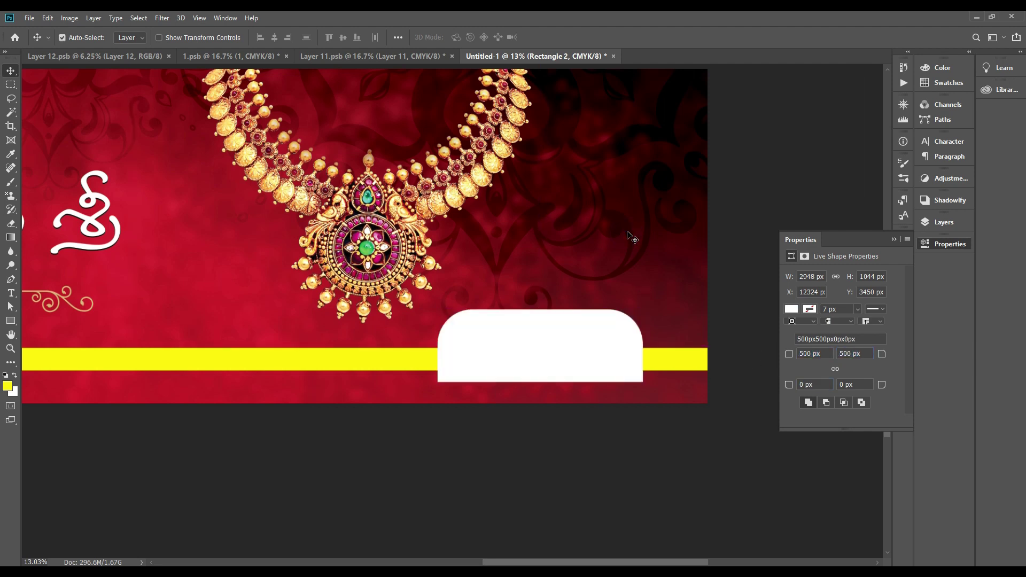
Widen the white rounded shape to about 3476 px and move it up and right over the yellow strip
key(ctrl+minus)
key(ctrl+t)
drag(438, 344, 401, 344)
key(Return)
drag(449, 371, 492, 358)
key(ctrl+0)
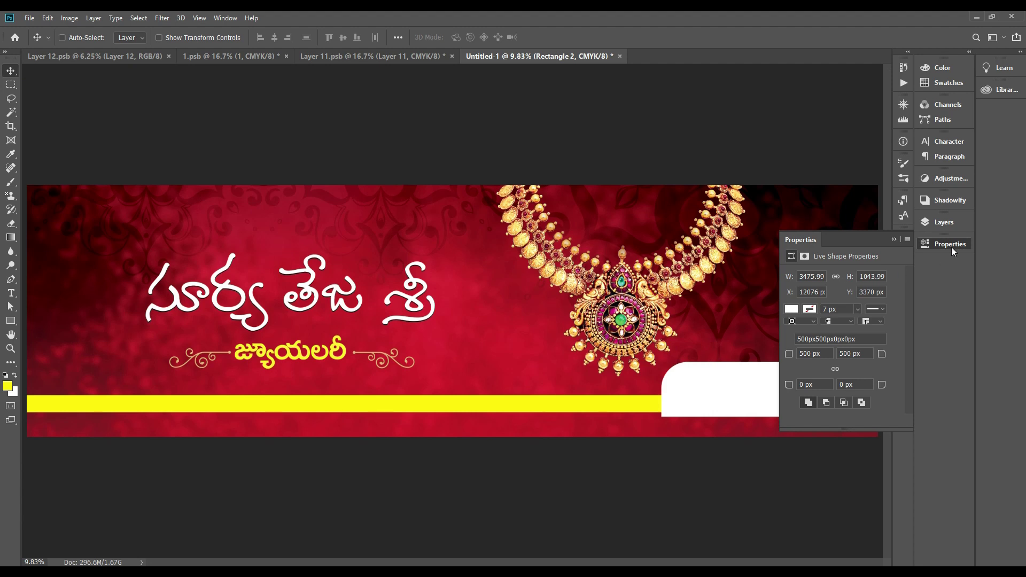
click(952, 246)
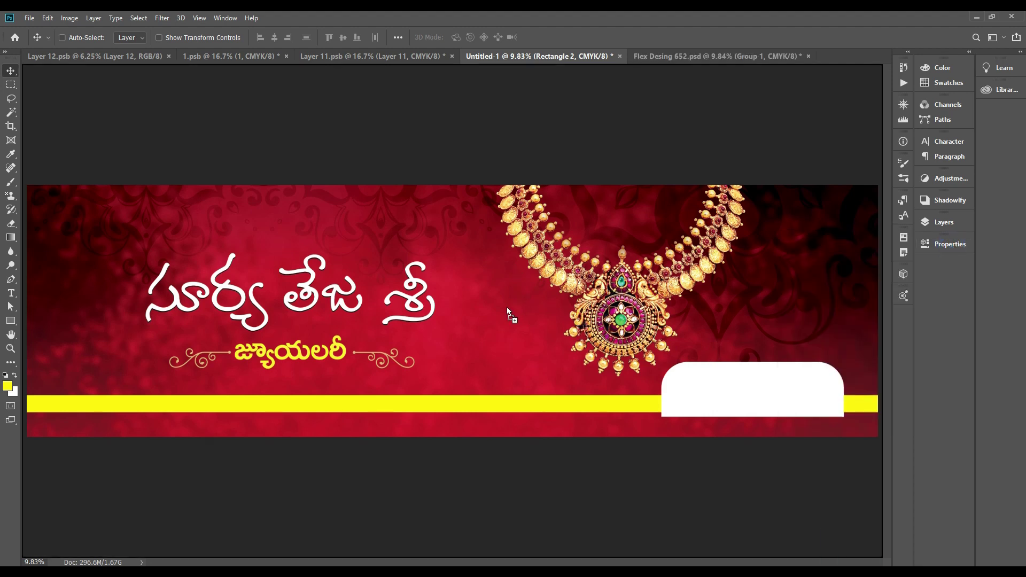
Bring the BIS hallmark logo and text group from Flex Desing 652.psd into the banner and place it on the white shape
drag(507, 307, 723, 387)
key(ctrl+minus)
key(ctrl+1)
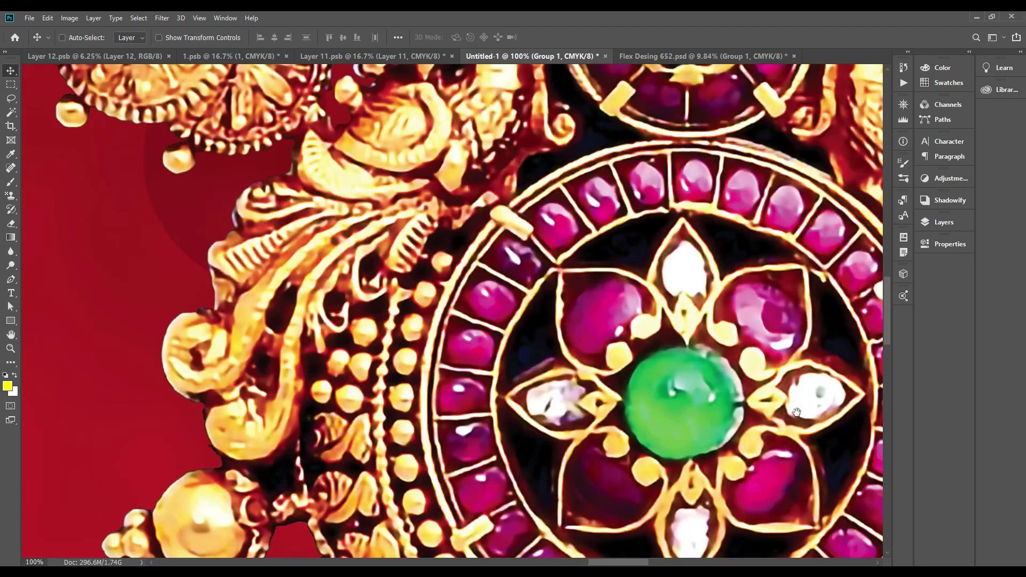
key(ctrl+minus)
key(ctrl+minus)
key(ctrl+minus)
key(ctrl+minus)
key(ctrl+minus)
key(ctrl+minus)
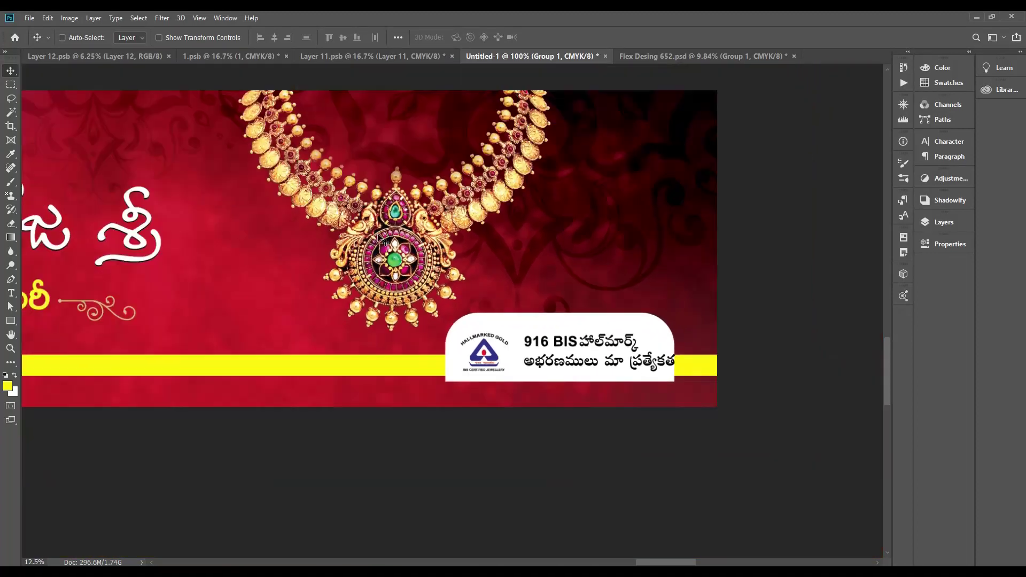
Widen the white shape to about 3680 px by extending its right edge past the hallmark text
key(ctrl+minus)
drag(769, 369, 794, 380)
click(746, 365)
key(ctrl+t)
key(Return)
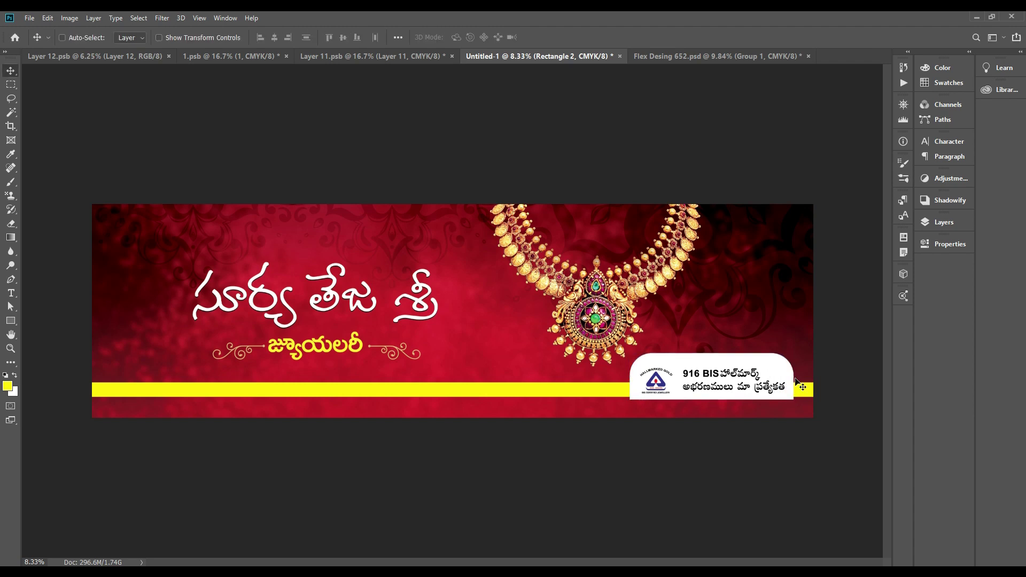
Reduce the white shape's height to about 884 px by lowering its upper edge toward the hallmark logo
key(ctrl+1)
drag(824, 336, 212, 164)
key(ctrl+minus)
key(ctrl+minus)
key(ctrl+minus)
key(ctrl+minus)
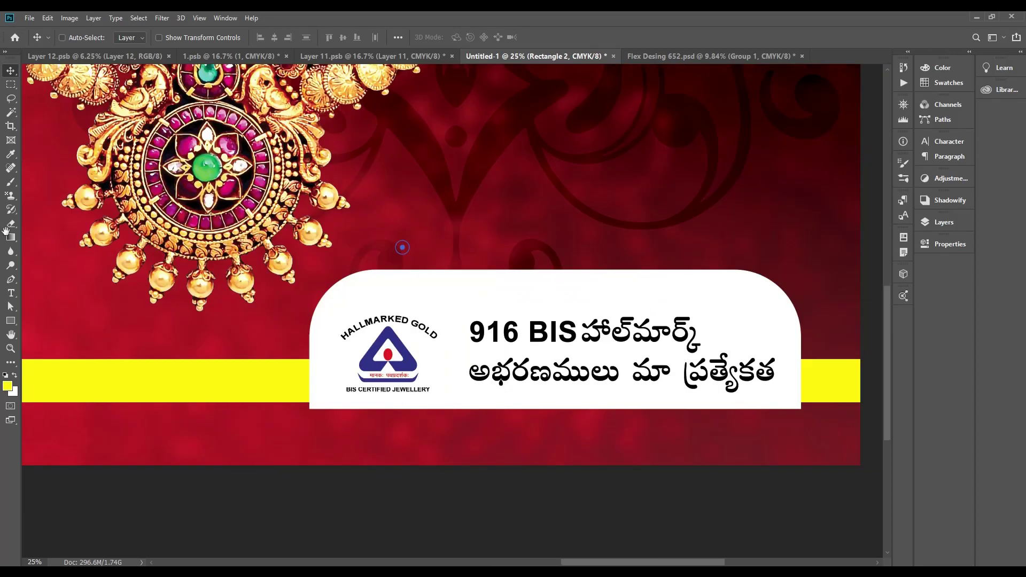
key(ctrl+t)
drag(490, 266, 490, 289)
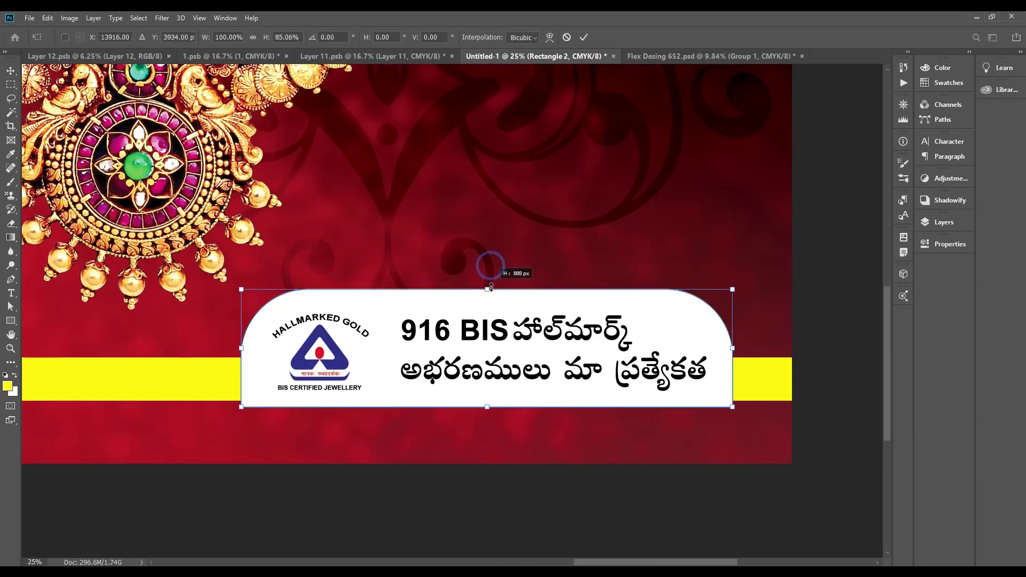
key(Return)
Set the radius of the white shape's two upper corners to 250 px
click(945, 245)
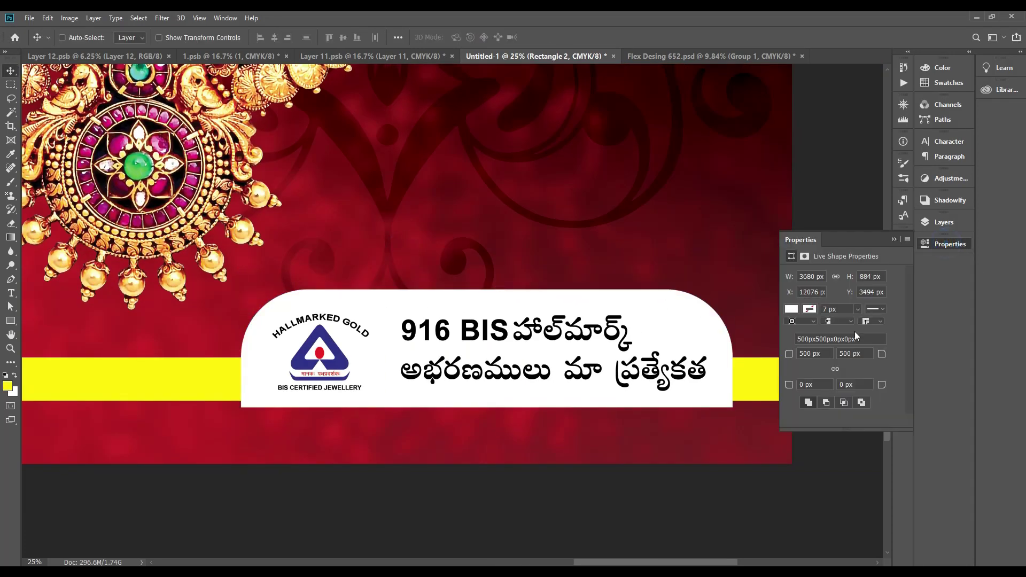
drag(825, 354, 686, 352)
text(40)
key(Tab)
key(shift+Tab)
text(400)
key(Tab)
key(shift+Tab)
text(400)
key(Tab)
key(shift+Tab)
key(shift+Tab)
text(250)
key(Tab)
text(25)
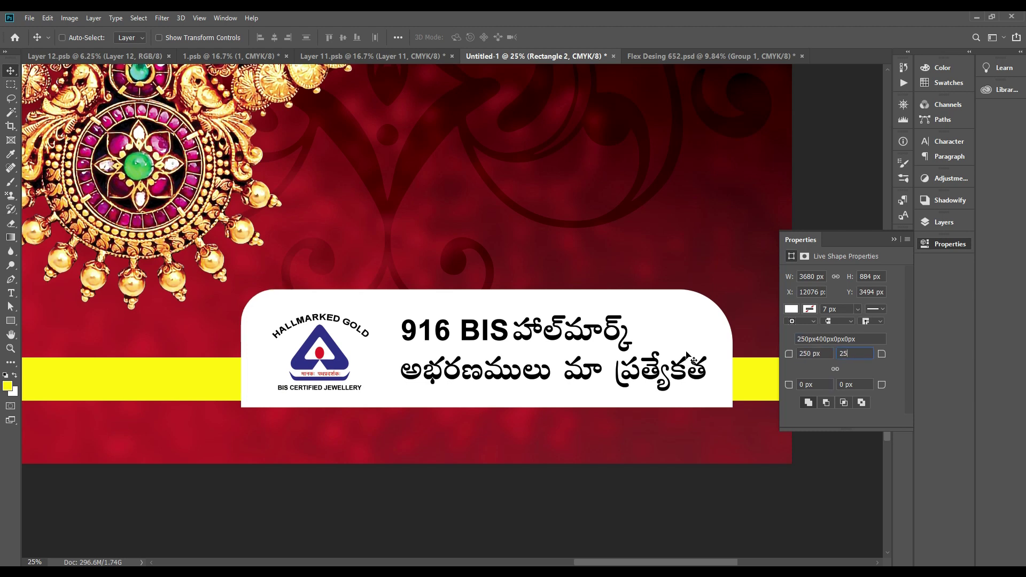
text(0)
key(Tab)
key(ctrl+minus)
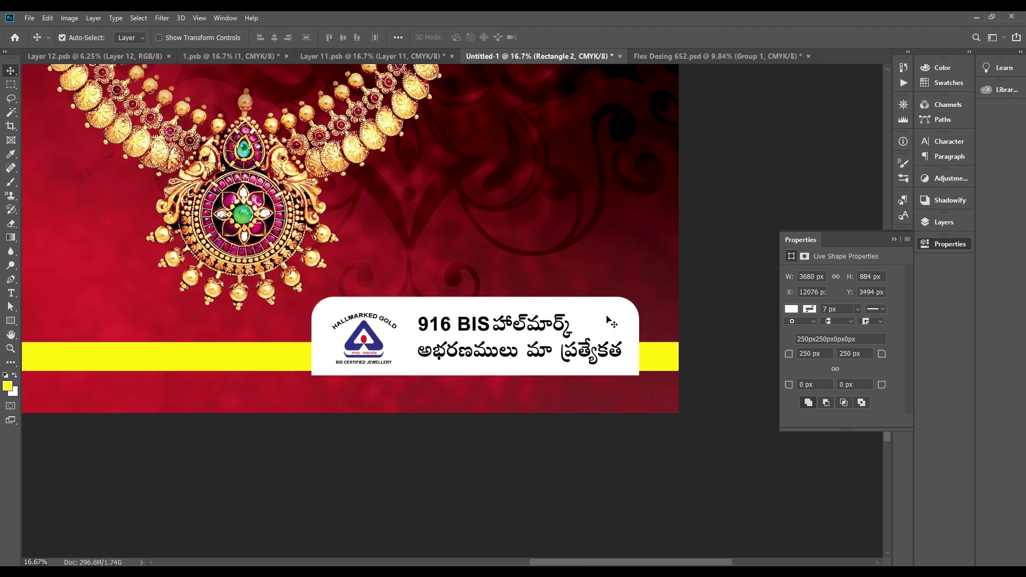
ctrl+click(613, 304)
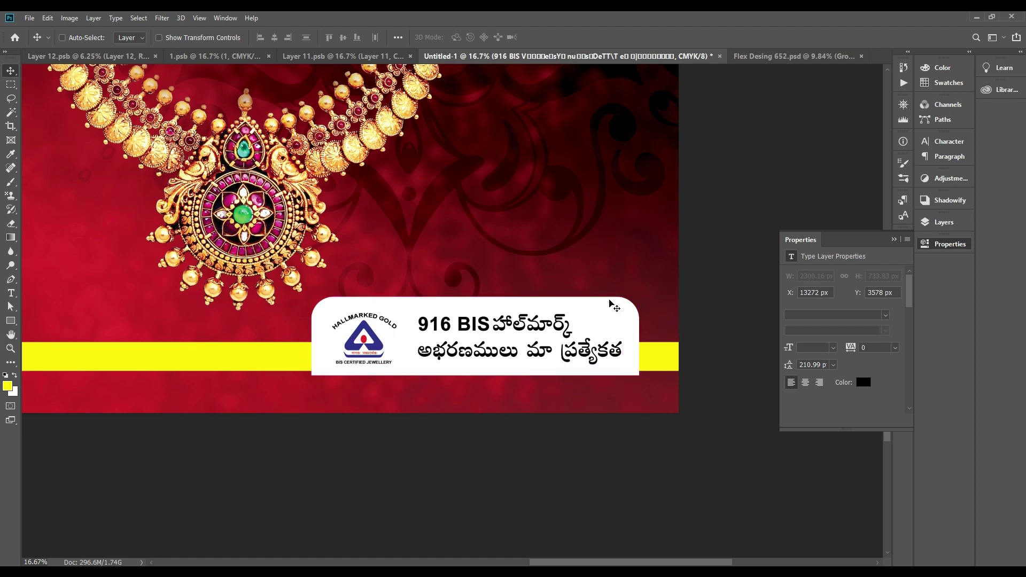
key(ctrl+0)
click(943, 245)
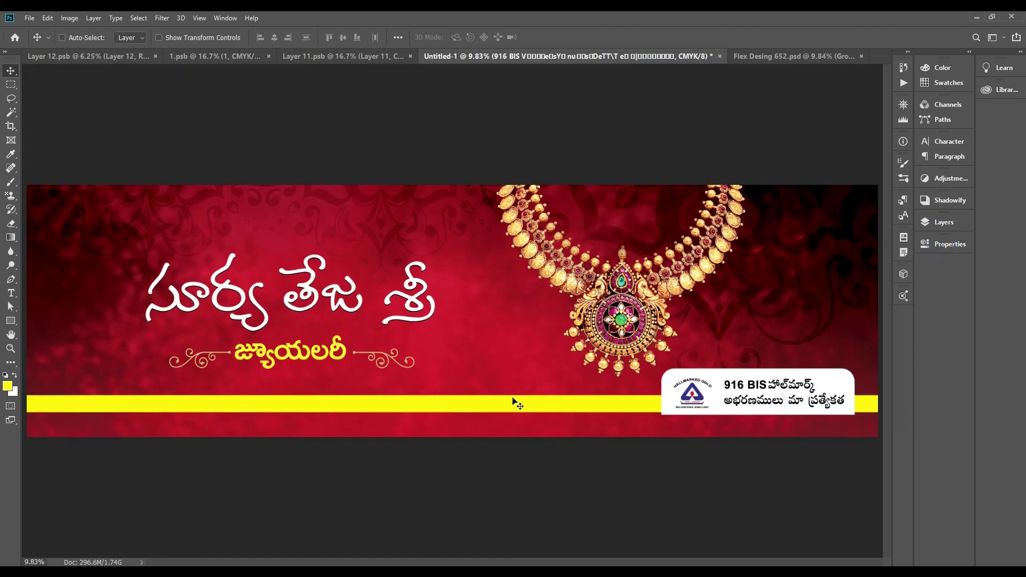
key(ctrl+minus)
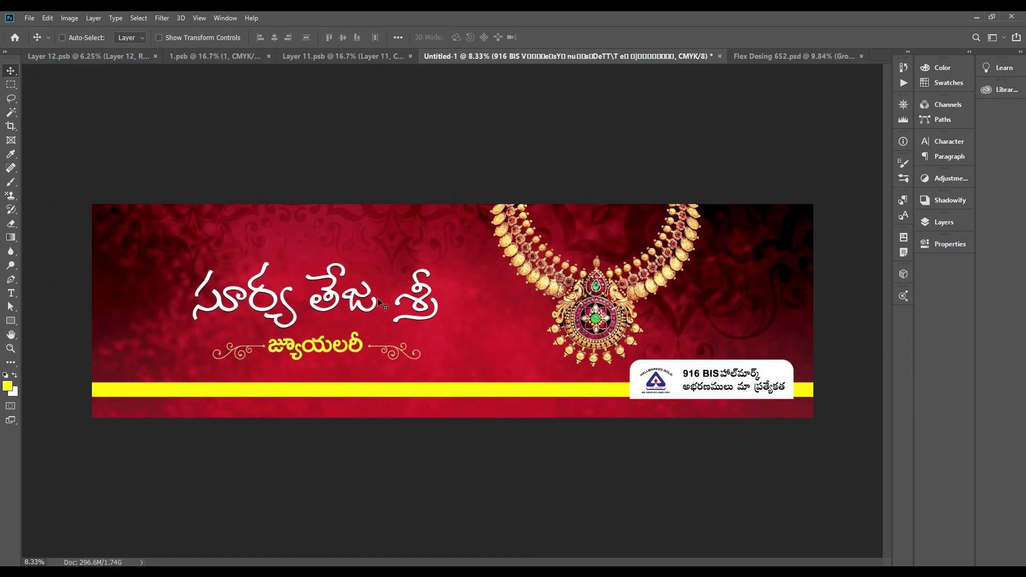
Offset the dark shadow copy behind the white Telugu title slightly down and to the right
right_click(350, 297)
click(384, 299)
mouse_move(382, 302)
mouse_down()
mouse_move(383, 280)
mouse_move(383, 304)
mouse_up()
Add a drop shadow to the necklace layer
ctrl+click(622, 279)
click(944, 226)
drag(674, 262, 674, 242)
key(ctrl+z)
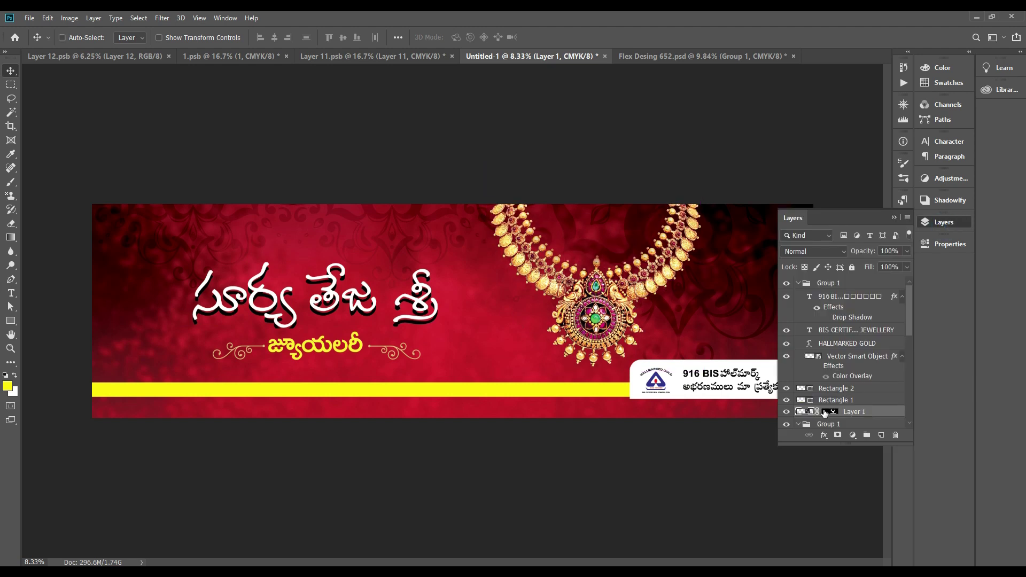
drag(600, 321, 614, 321)
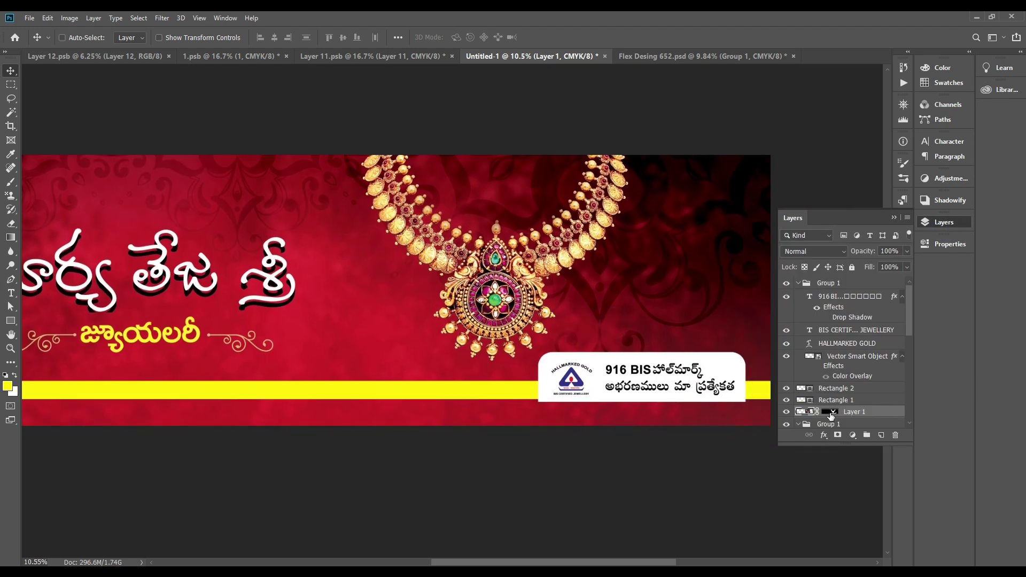
click(823, 437)
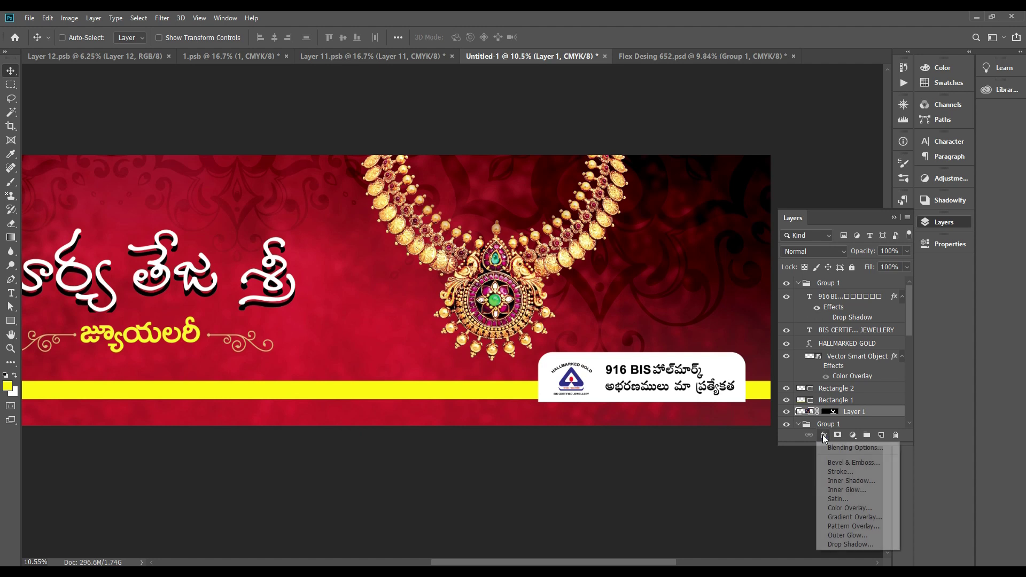
click(850, 544)
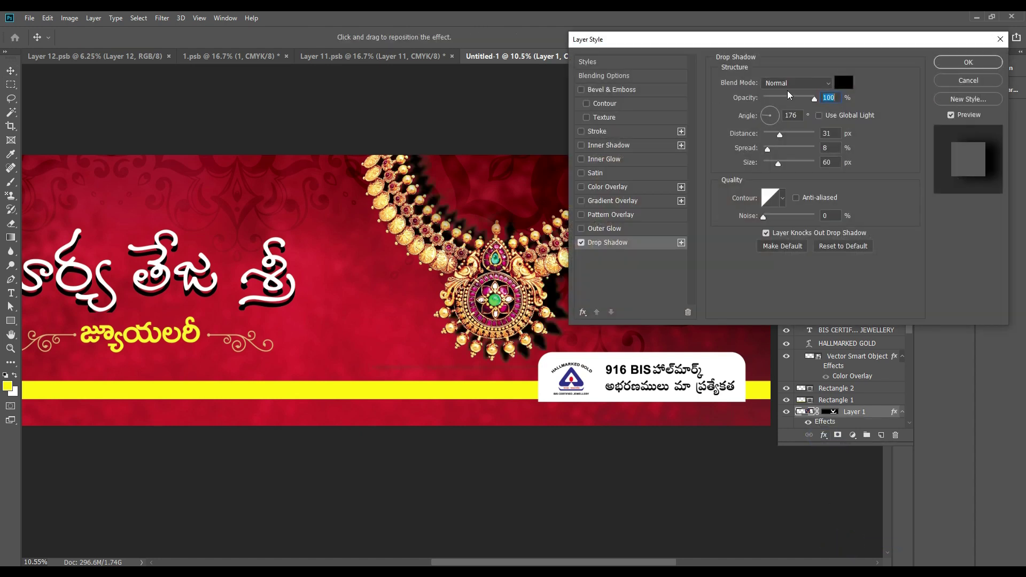
Set the necklace drop shadow's opacity to 59% and adjust its distance
drag(725, 43, 788, 56)
drag(877, 112, 859, 116)
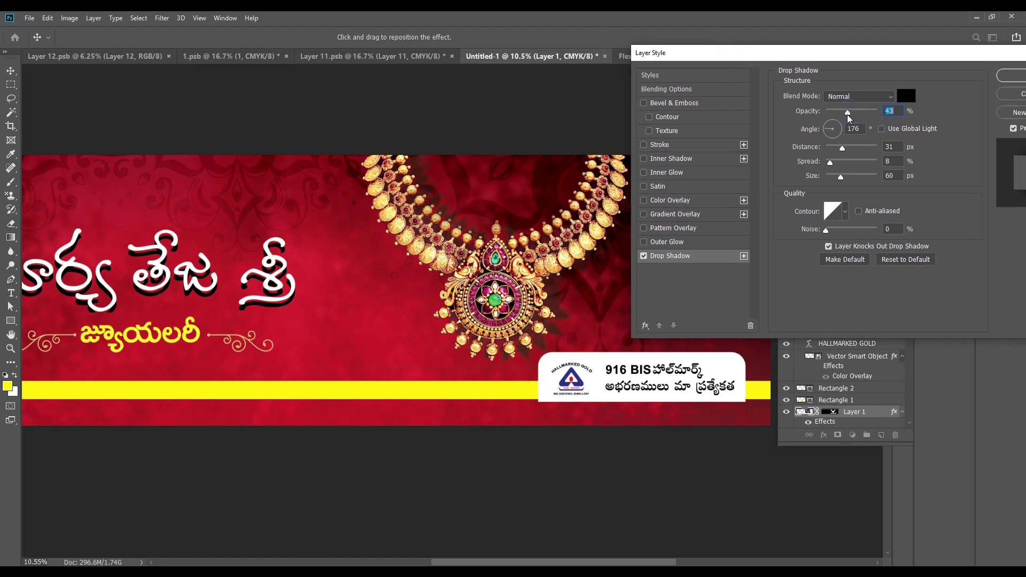
drag(841, 149, 837, 148)
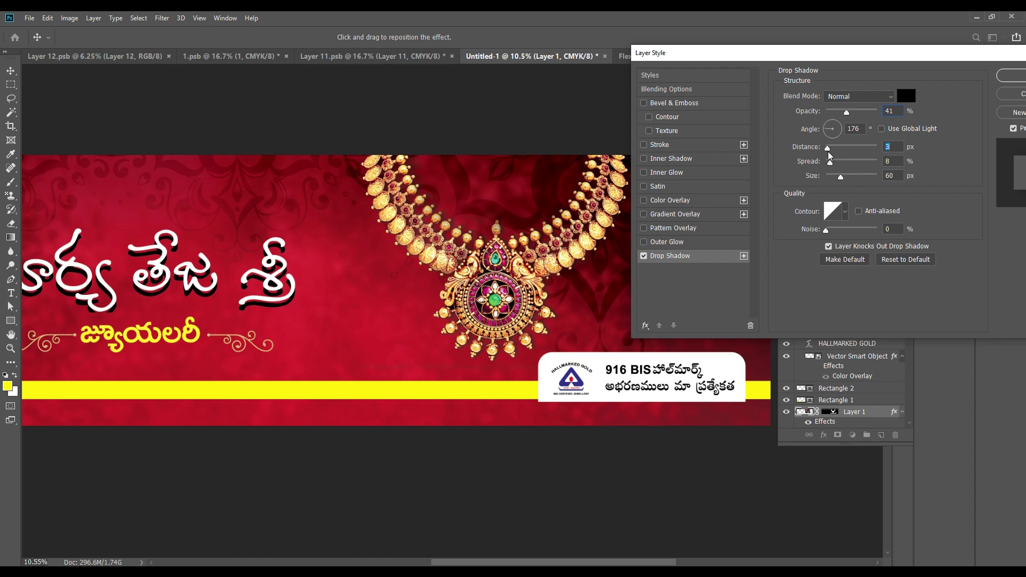
drag(850, 111, 857, 110)
key(Return)
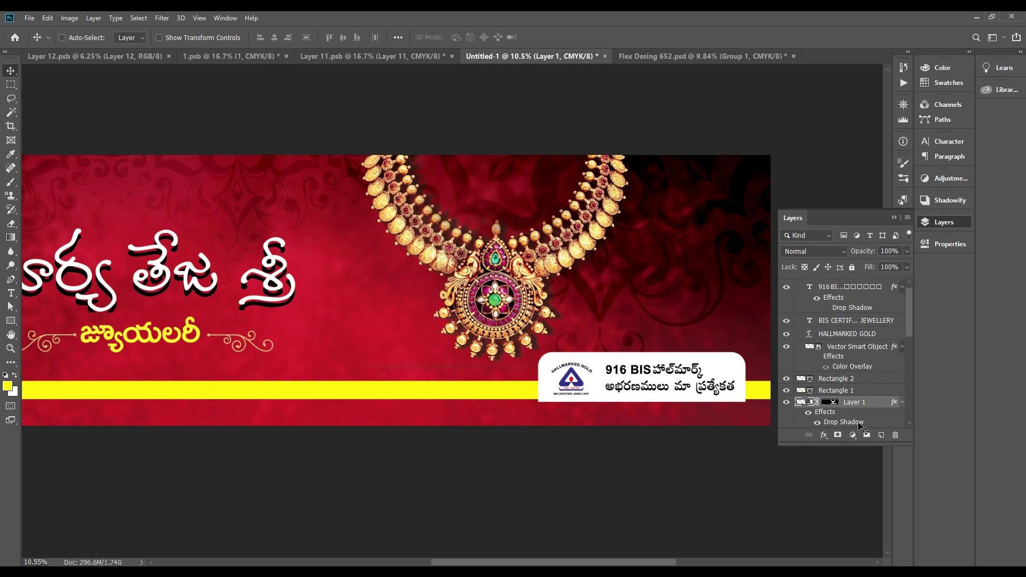
Separate the necklace's drop shadow into its own layer and check that the necklace moves independently of it
right_click(856, 403)
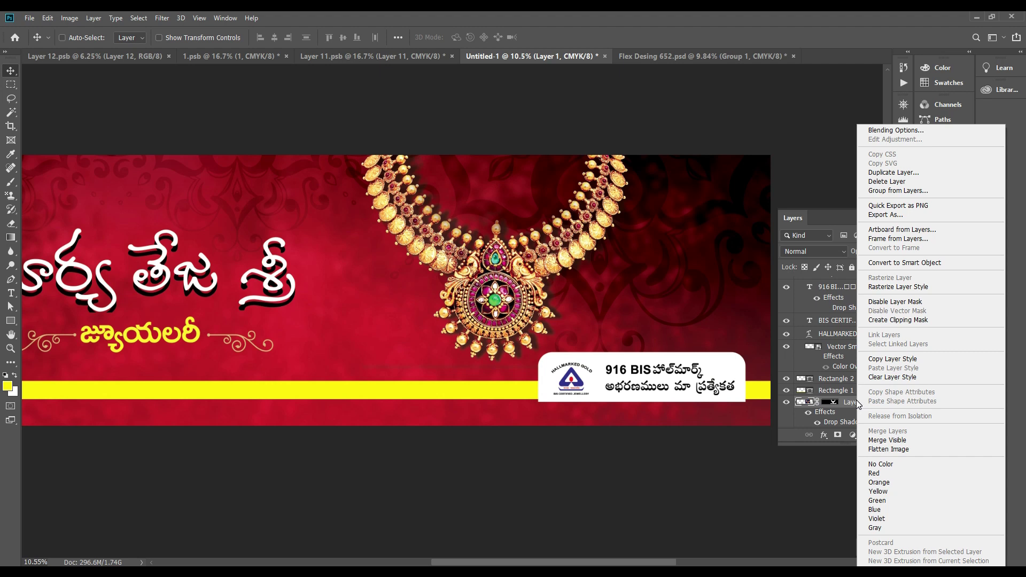
click(695, 175)
click(95, 18)
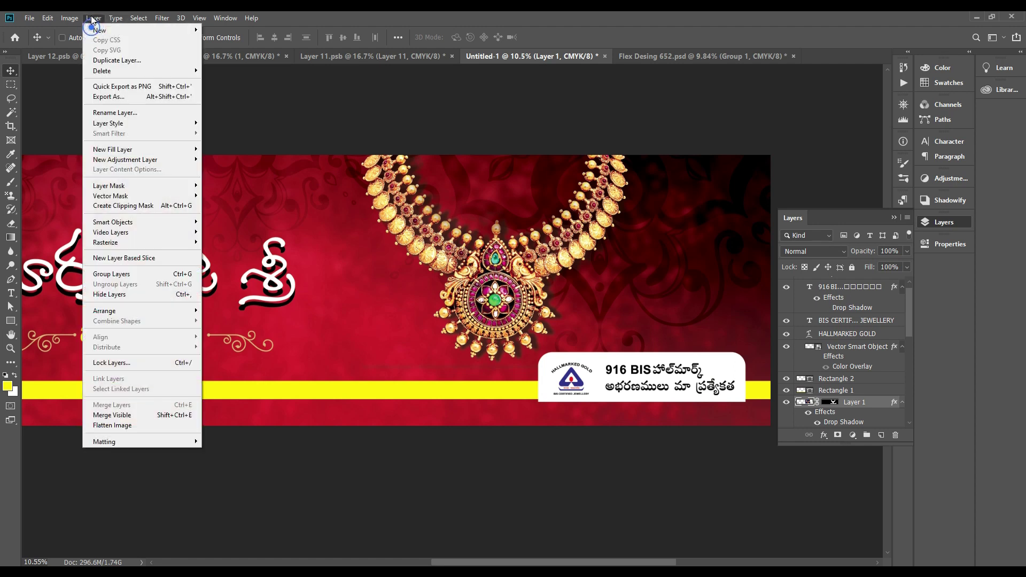
mouse_move(149, 131)
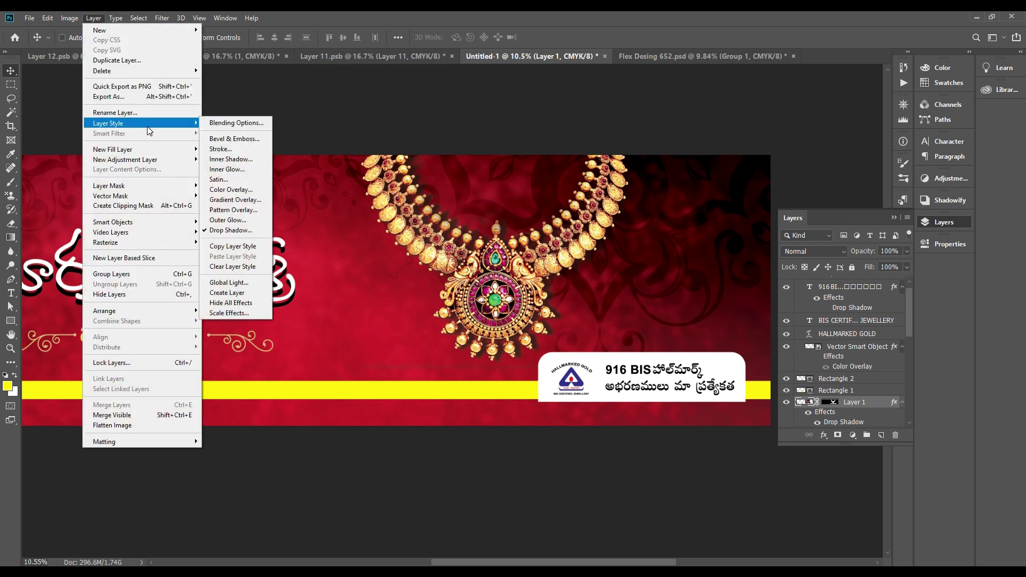
click(252, 292)
click(473, 221)
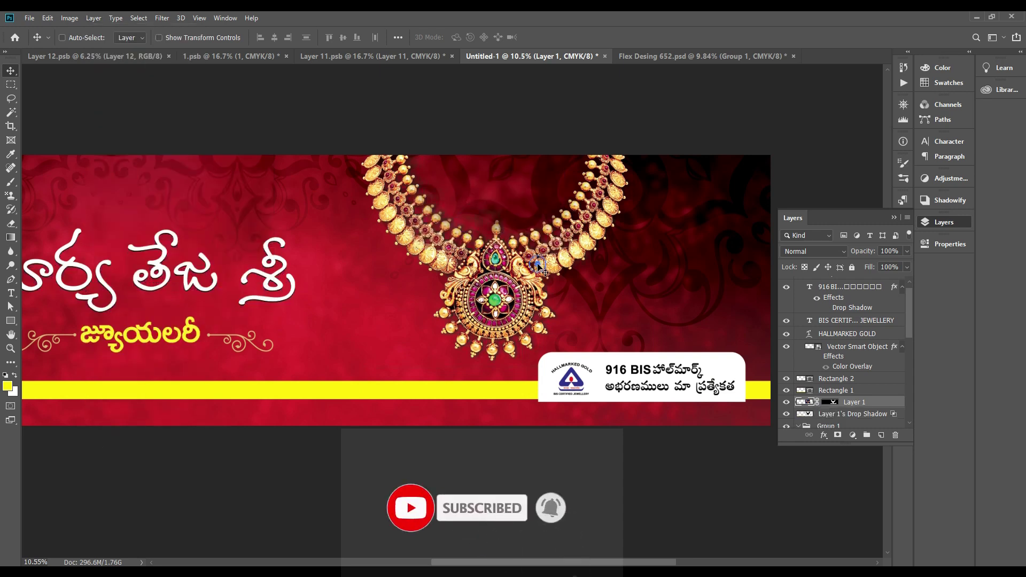
drag(593, 266, 529, 274)
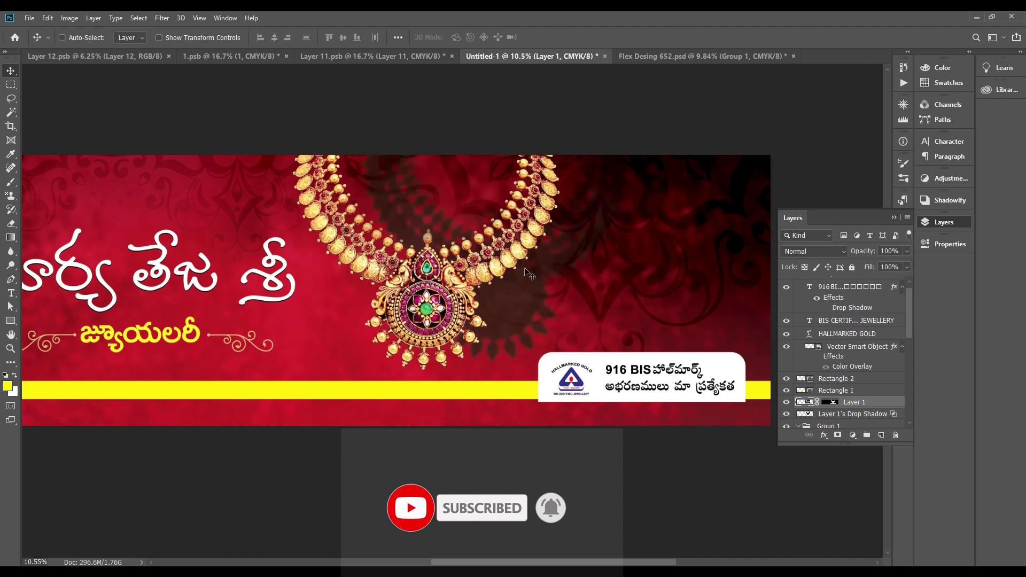
key(ctrl+z)
Transform the separated necklace shadow so its right side extends slightly farther outward behind the necklace
scroll(860, 406, down, 1)
click(855, 411)
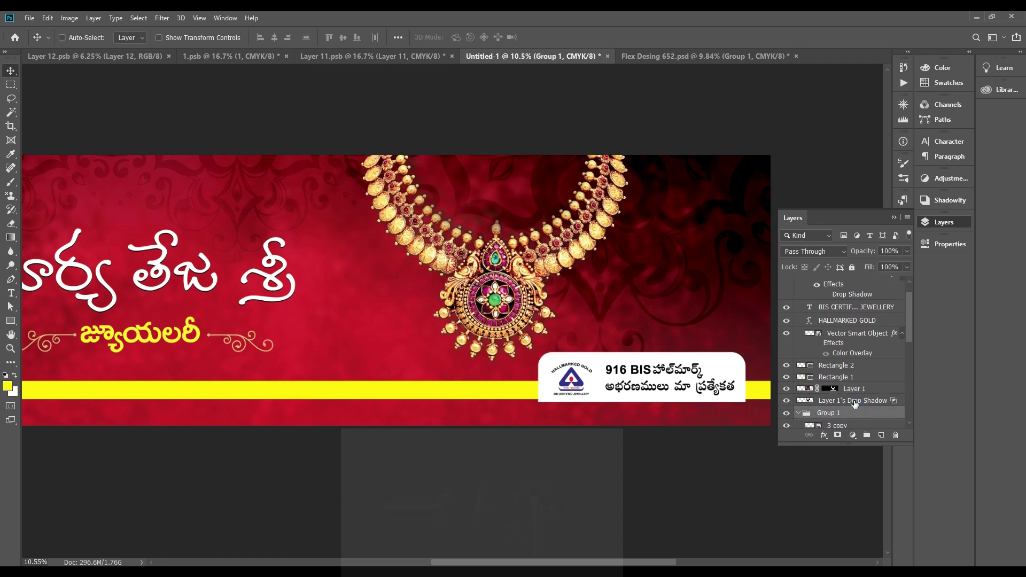
click(854, 401)
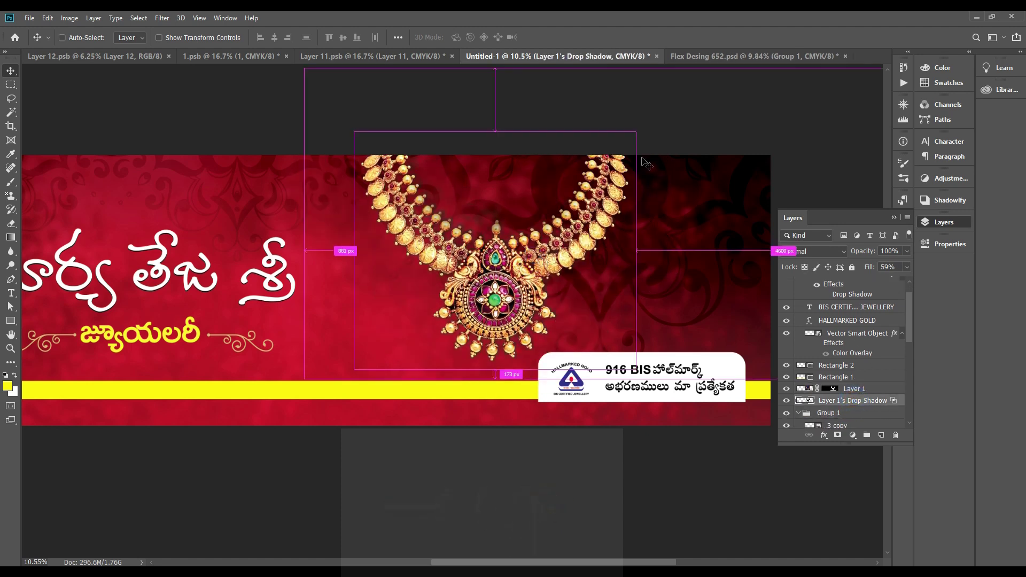
key(ctrl+t)
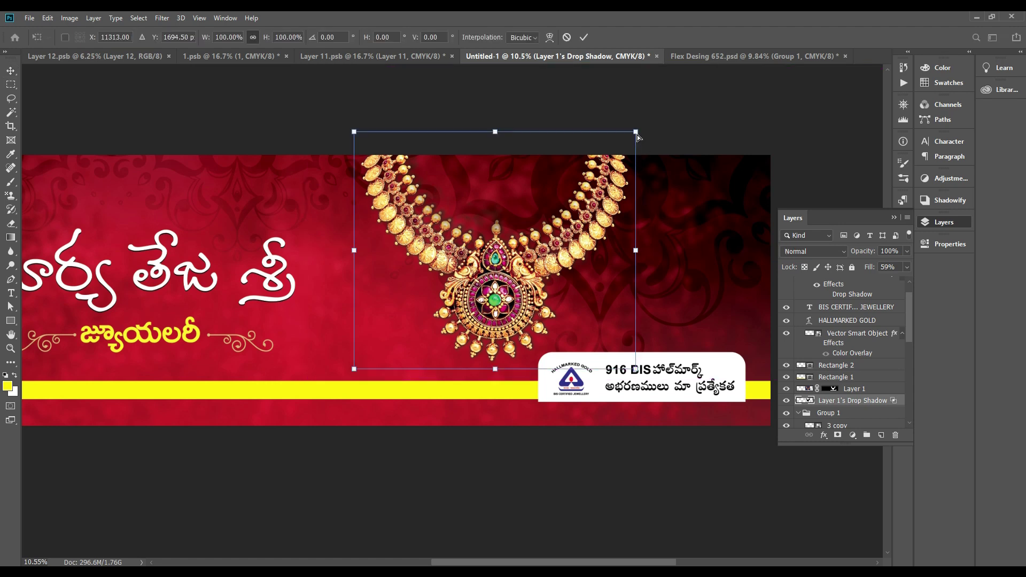
drag(636, 134, 657, 134)
mouse_move(634, 369)
mouse_down()
mouse_move(662, 374)
mouse_move(652, 373)
mouse_up()
key(Return)
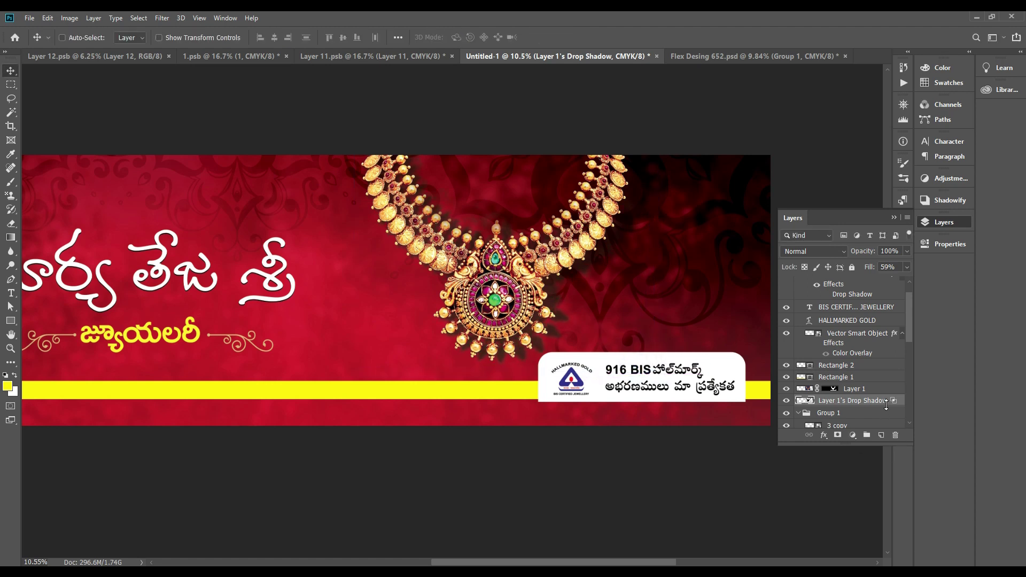
Convert the necklace shadow layer to a smart object and apply a Gaussian Blur with a radius of 58.2 pixels
right_click(874, 403)
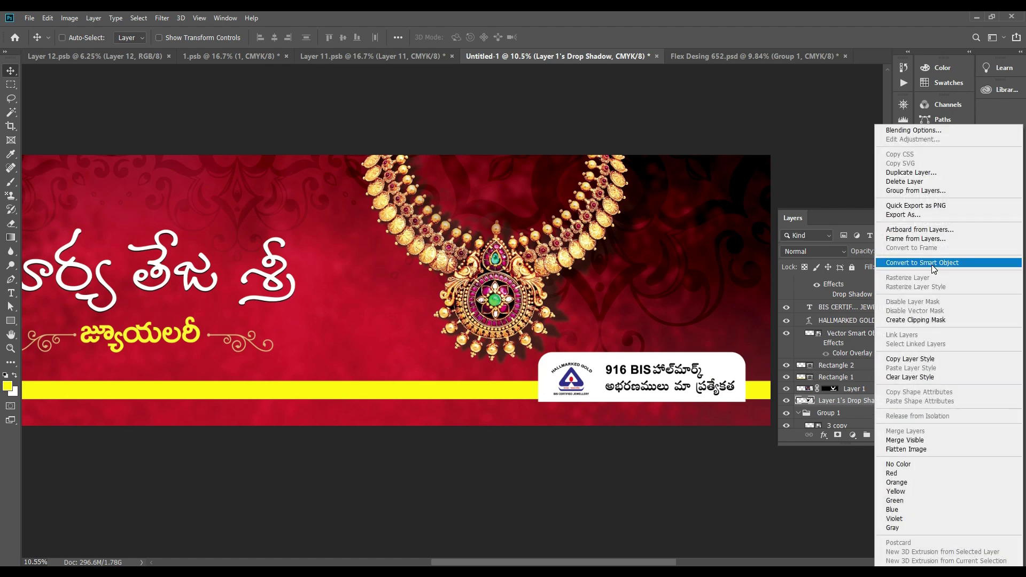
click(932, 262)
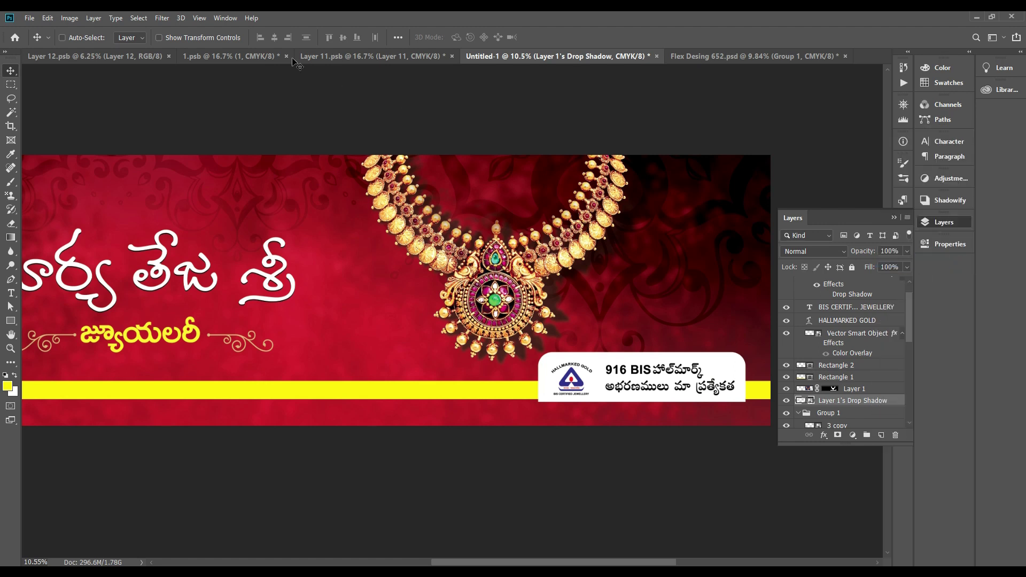
click(163, 19)
mouse_move(199, 137)
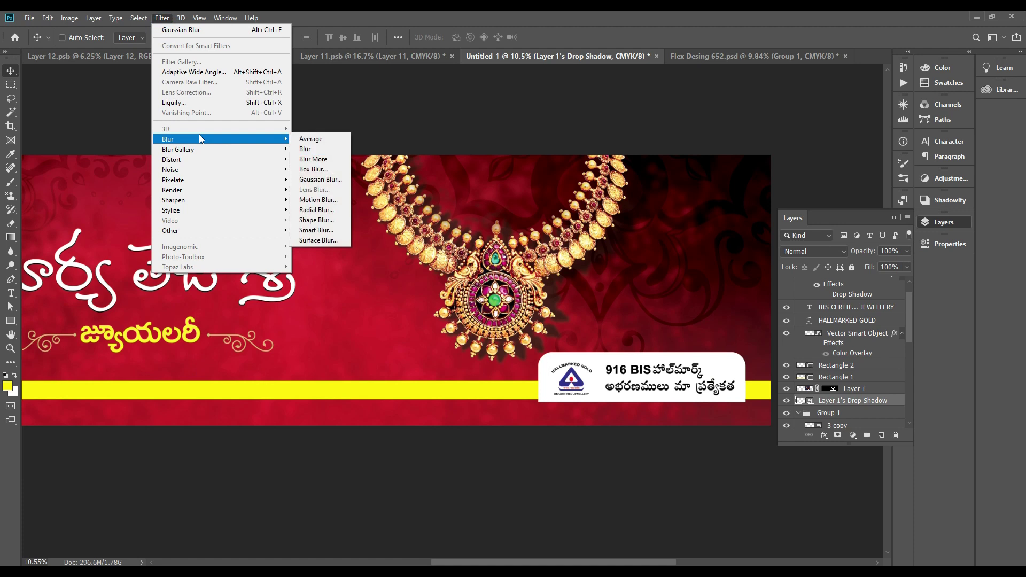
click(321, 179)
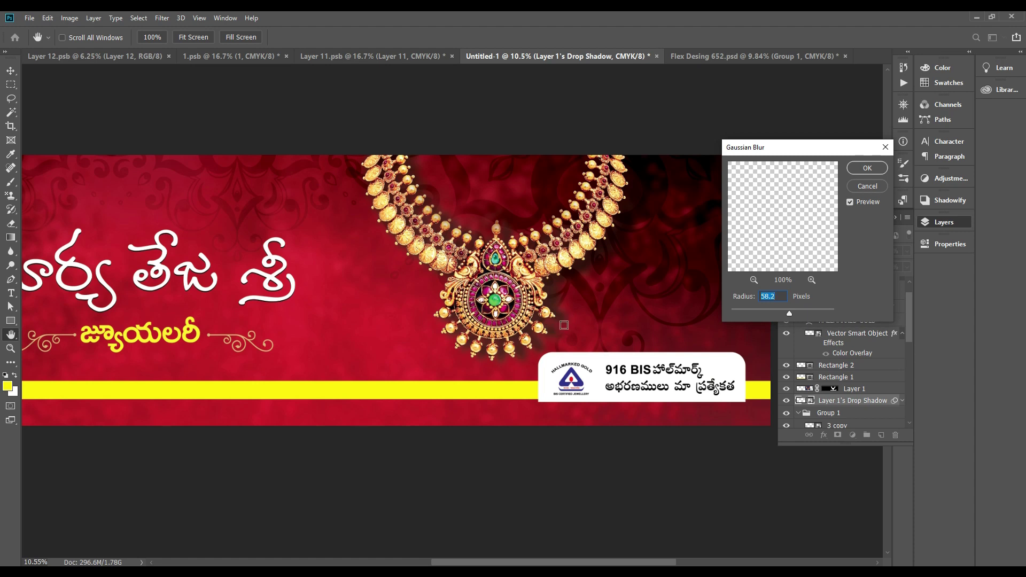
key(Return)
Move the necklace together with its blurred shadow left, closer to the Telugu title
key(ctrl+0)
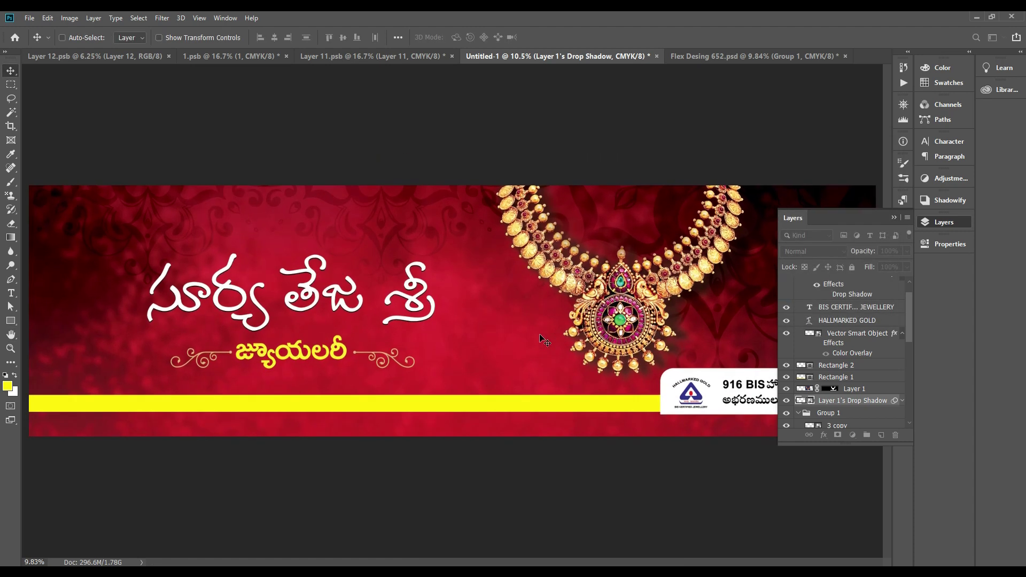
key(ctrl+minus)
click(872, 389)
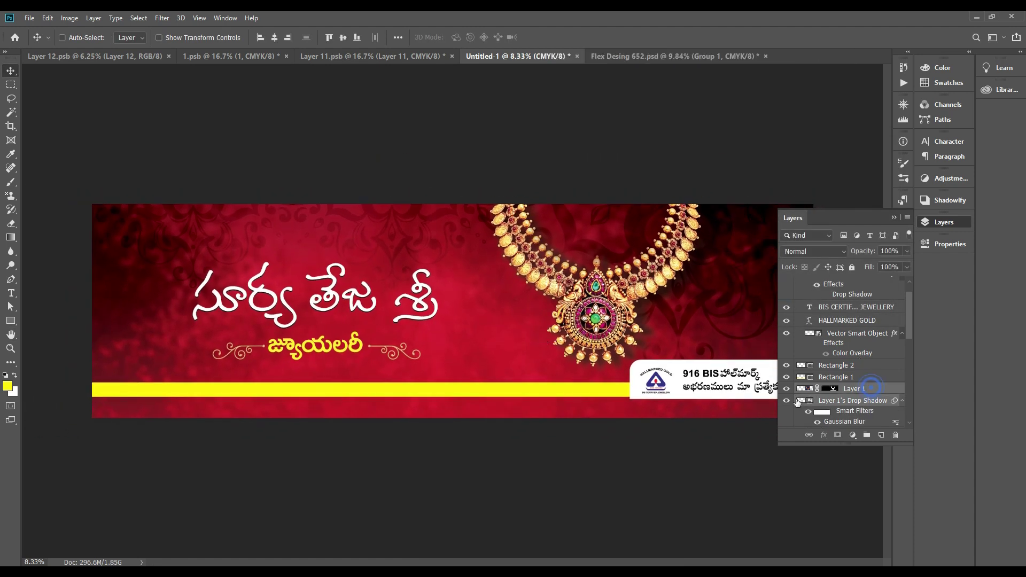
drag(655, 284, 632, 301)
Convert the red texture background, Layer 2, to a smart object
key(ctrl+minus)
mouse_move(700, 312)
mouse_down()
mouse_move(698, 267)
mouse_move(704, 293)
mouse_move(690, 308)
mouse_up()
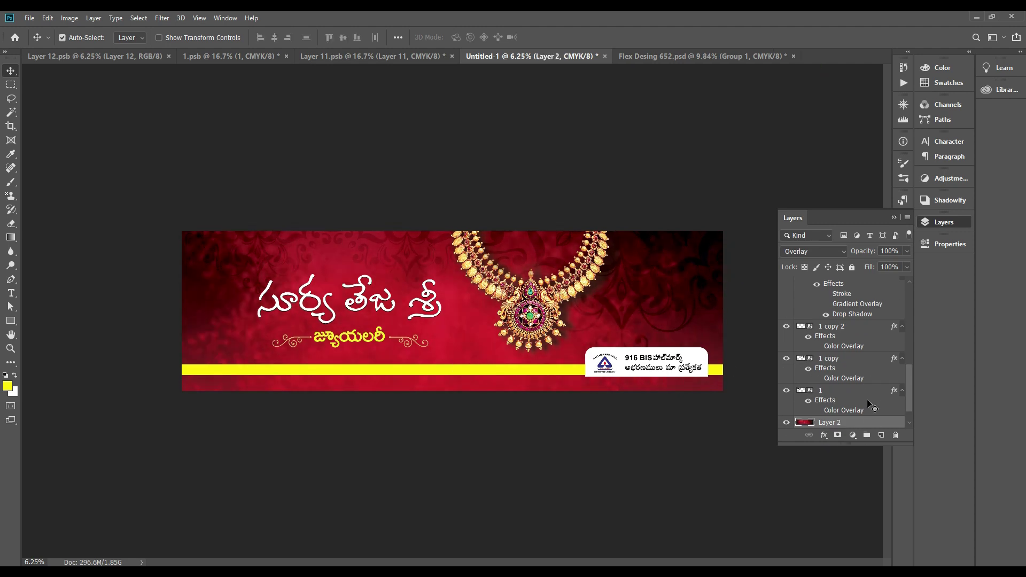
scroll(871, 398, down, 2)
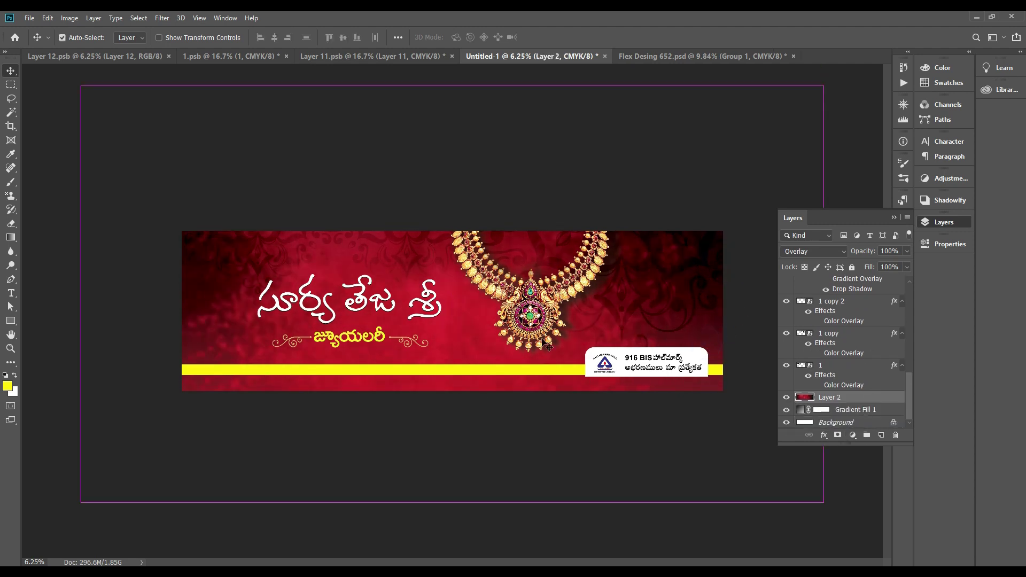
key(ctrl+plus)
key(ctrl+0)
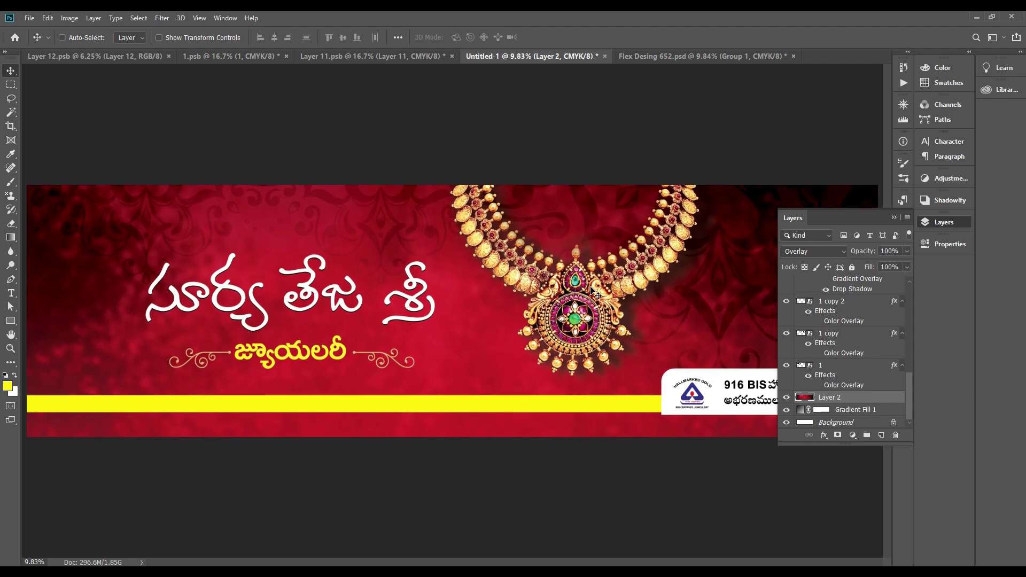
right_click(854, 401)
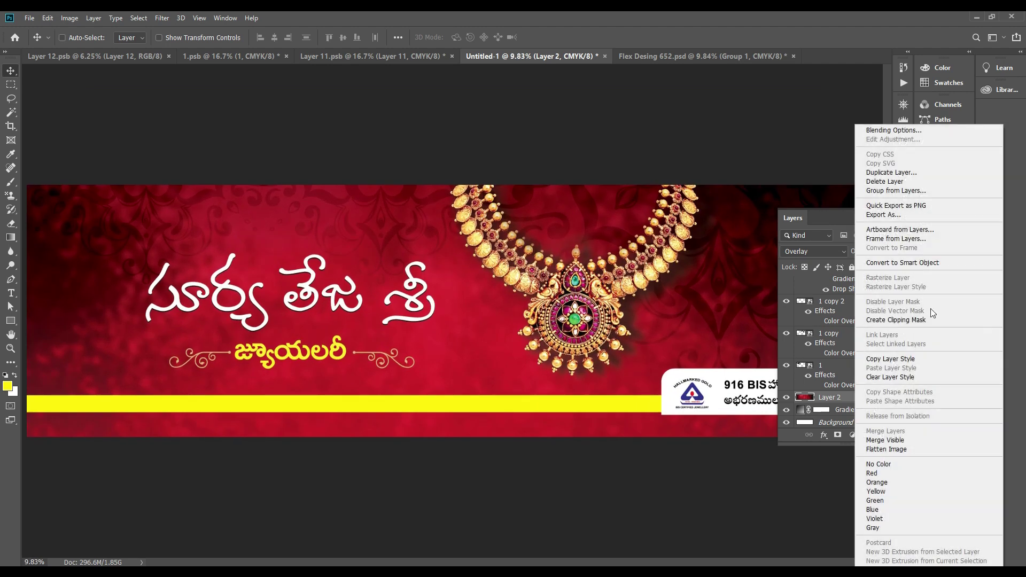
click(914, 260)
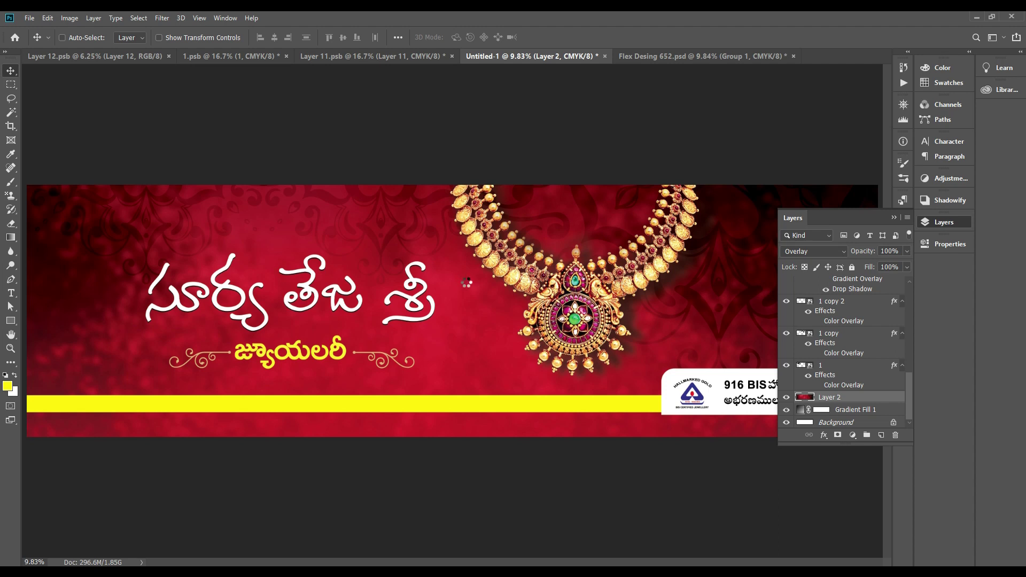
Apply a Gaussian Blur smart filter to the red texture background layer
key(ctrl+minus)
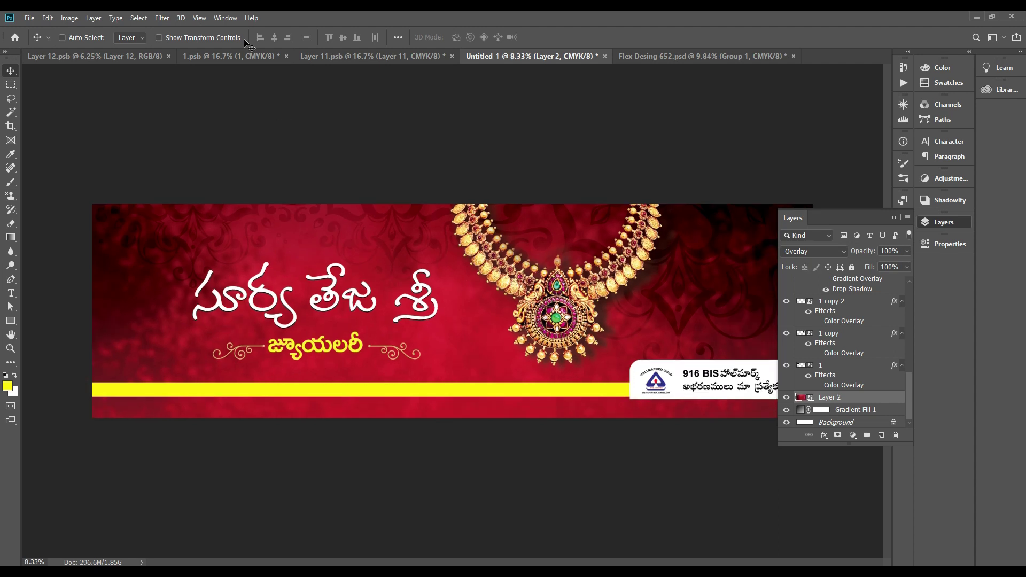
click(164, 18)
click(191, 140)
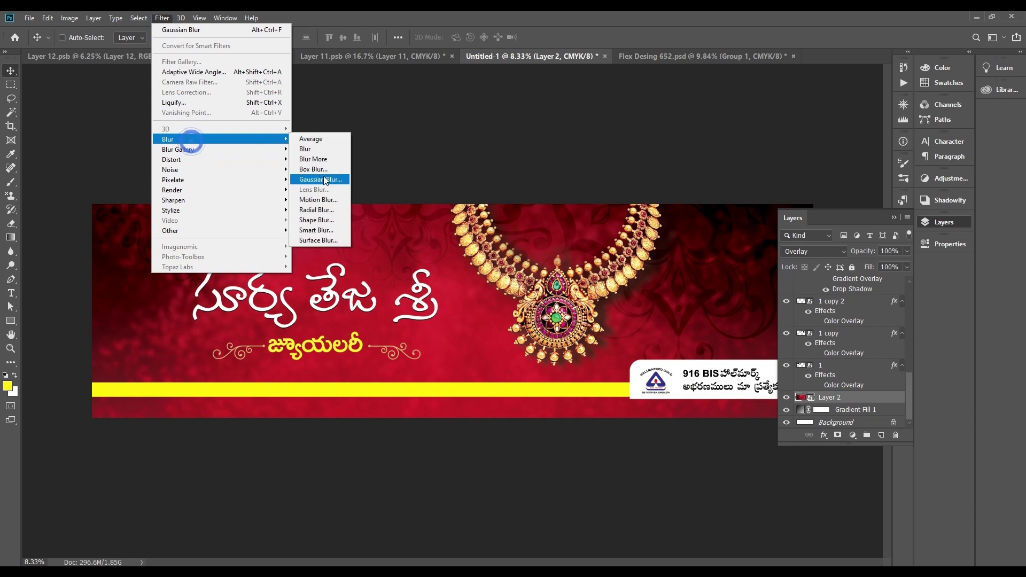
click(320, 179)
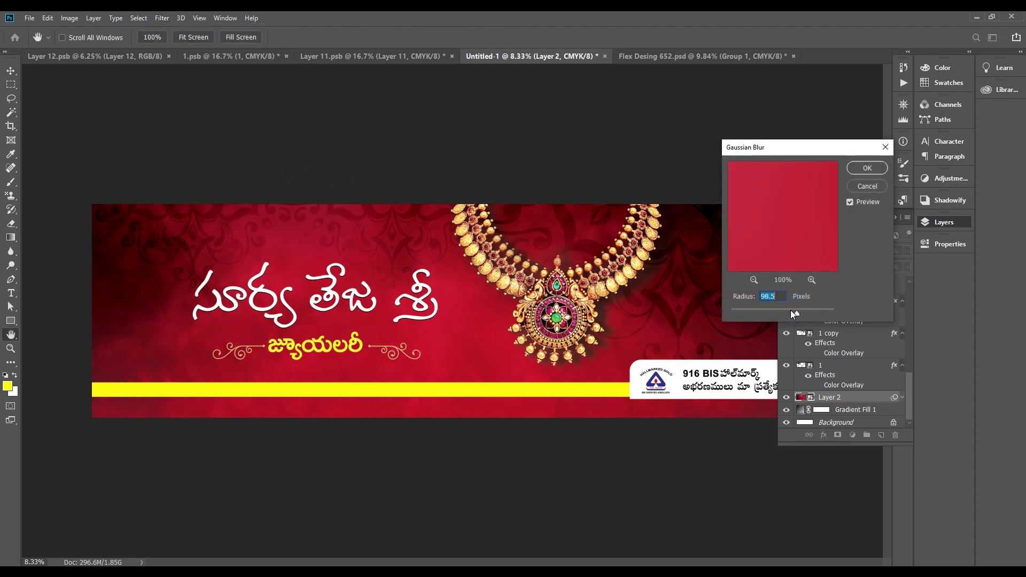
click(776, 310)
key(Return)
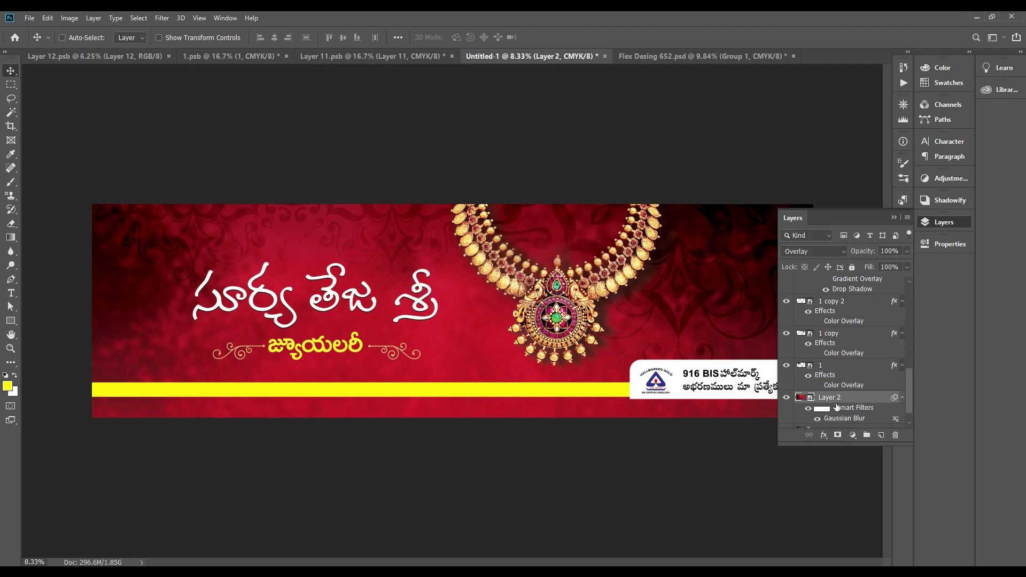
Compare the background with and without its blur, and set the Gaussian Blur radius to 33.2 pixels
click(808, 410)
click(809, 409)
double_click(845, 418)
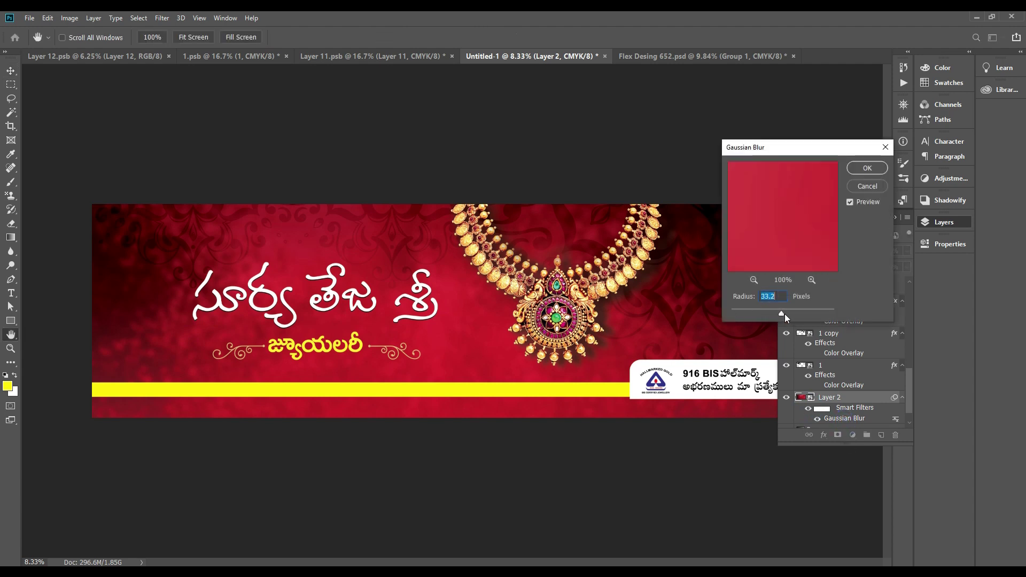
click(861, 169)
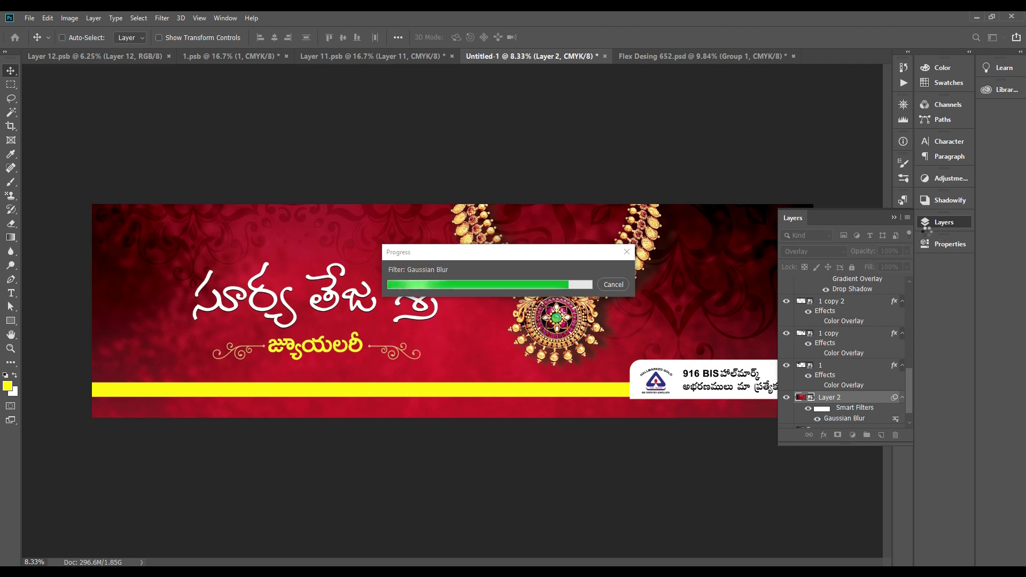
Hide the panels and set the area around the canvas to black to view the whole banner
key(ctrl+minus)
key(ctrl+minus)
key(Tab)
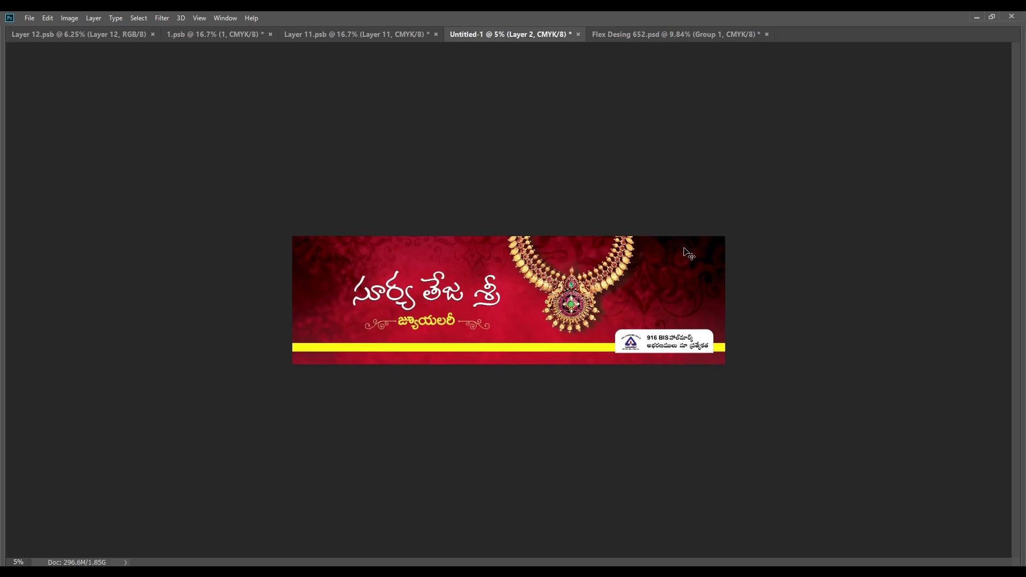
right_click(820, 137)
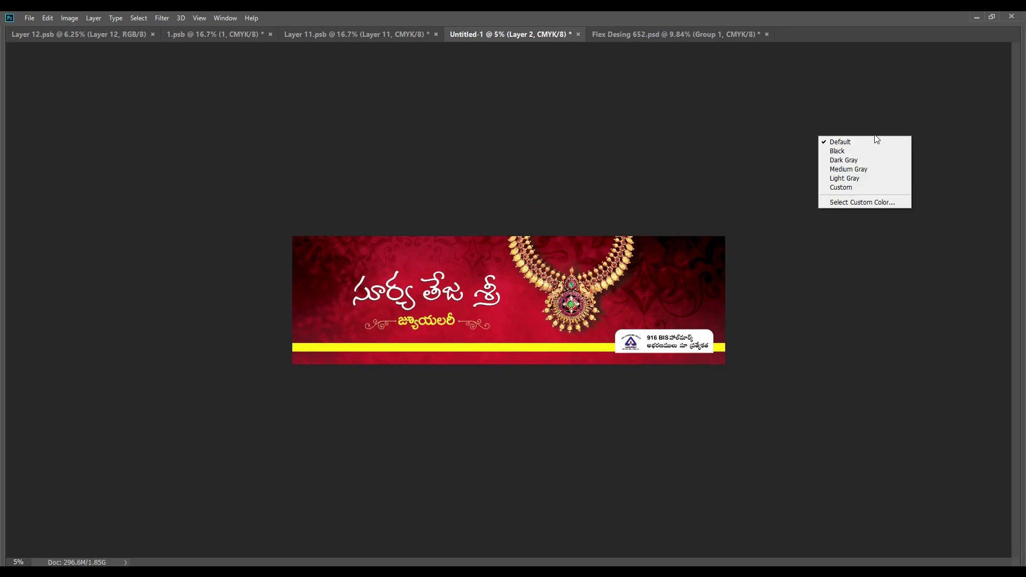
click(853, 152)
key(ctrl+0)
key(ctrl+minus)
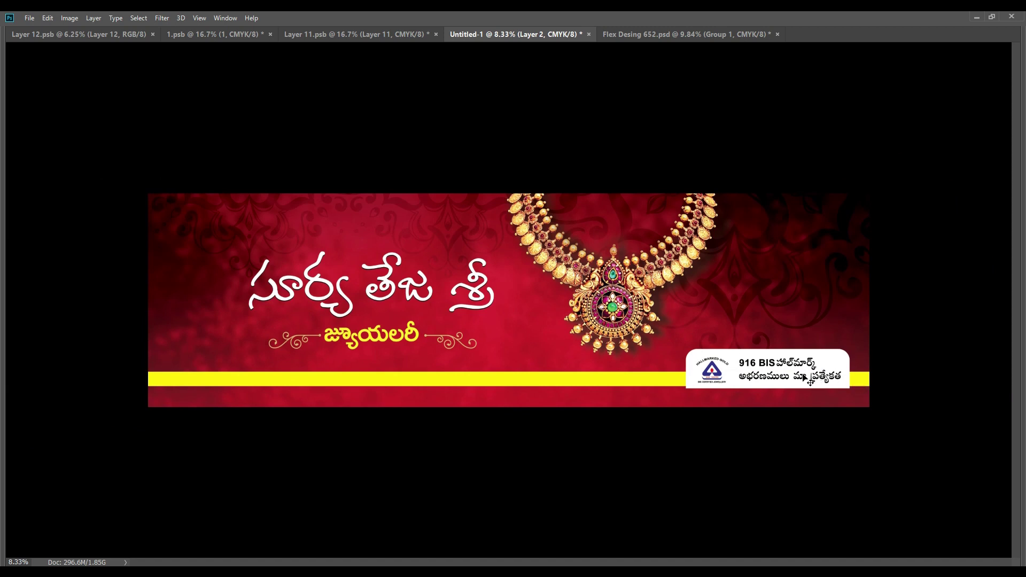
Try to move the BIS hallmark text to the left, first alone and again together with its white panel
right_click(772, 363)
click(805, 376)
drag(825, 377, 789, 368)
key(ctrl+z)
right_click(797, 358)
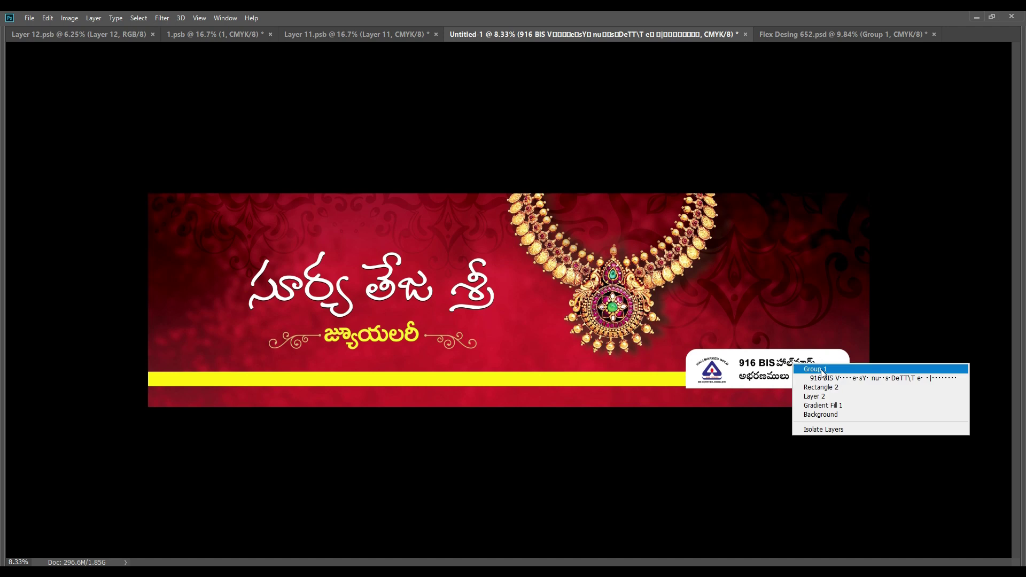
click(823, 365)
right_click(839, 354)
shift+click(869, 367)
drag(815, 363, 778, 362)
key(ctrl+z)
Select the hallmark text, white panel and BIS logo together, enlarge them slightly and move them left along the yellow strip
right_click(832, 356)
click(866, 363)
drag(867, 363, 775, 377)
key(ctrl+z)
right_click(714, 362)
shift+click(740, 368)
key(ctrl+t)
key(Return)
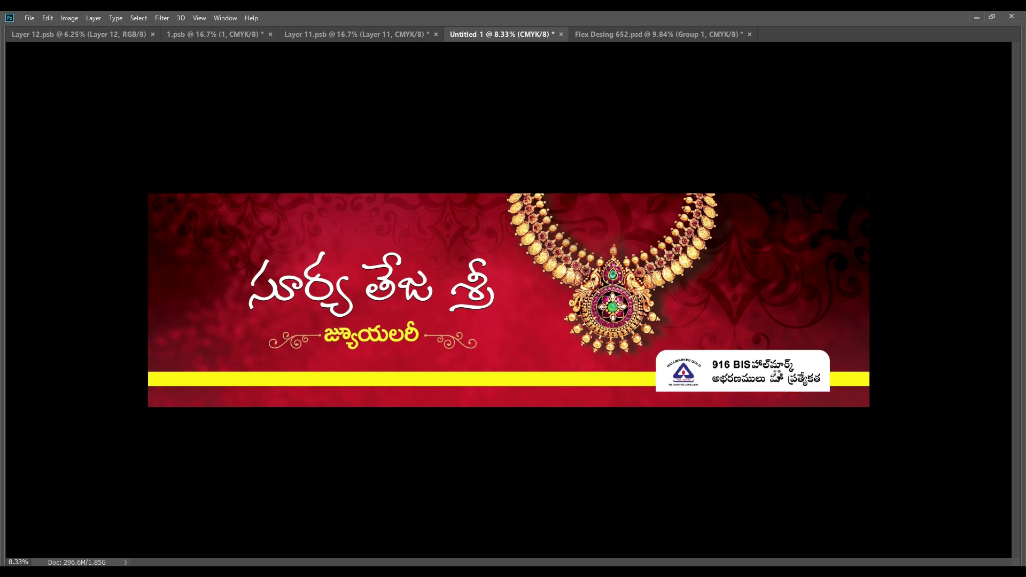
key(ctrl+minus)
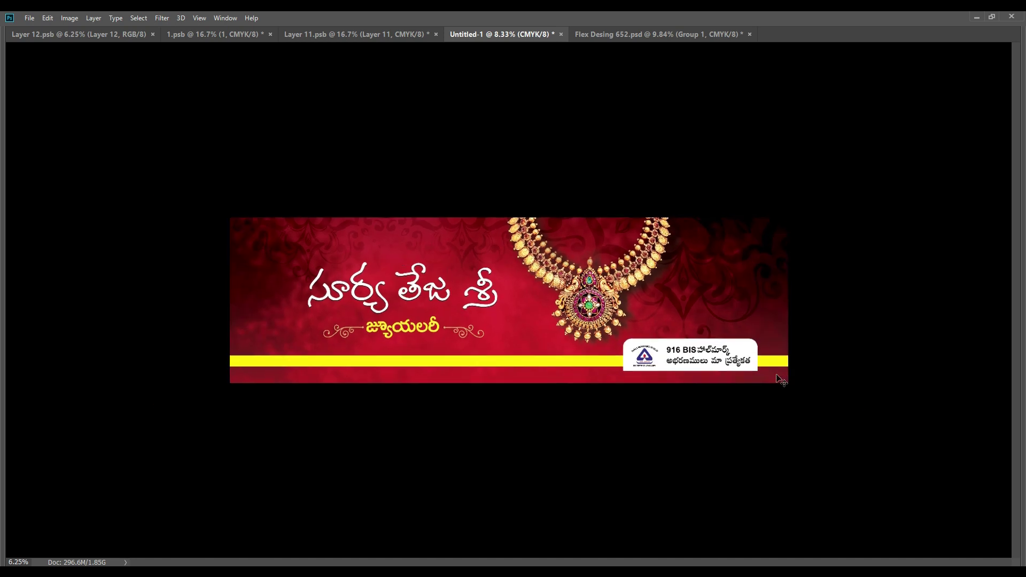
key(ctrl+0)
key(ctrl+minus)
key(ctrl+0)
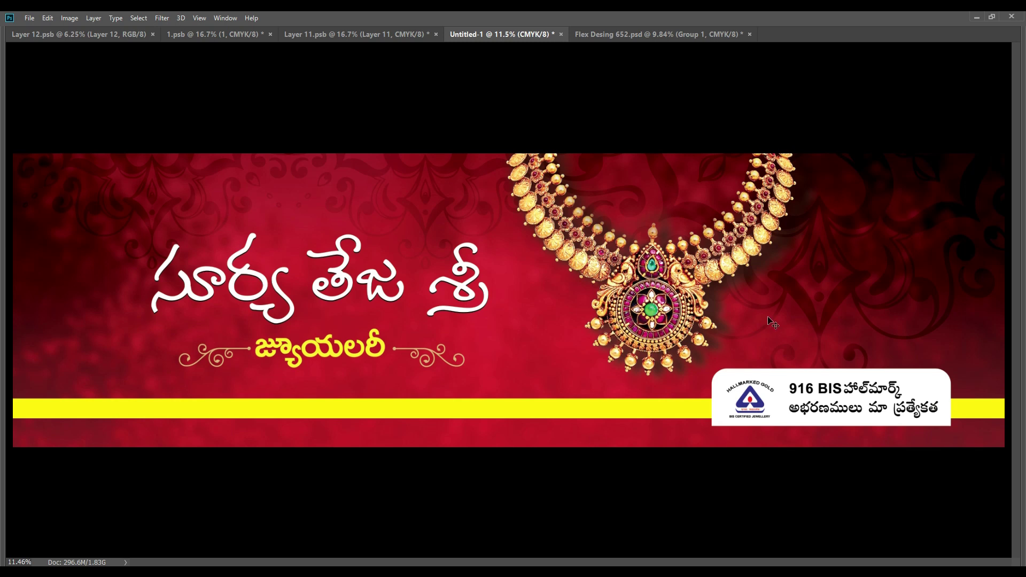
Add a Color Overlay to the necklace's drop shadow layer, using a dark red sampled from the banner background
key(ctrl+minus)
key(F7)
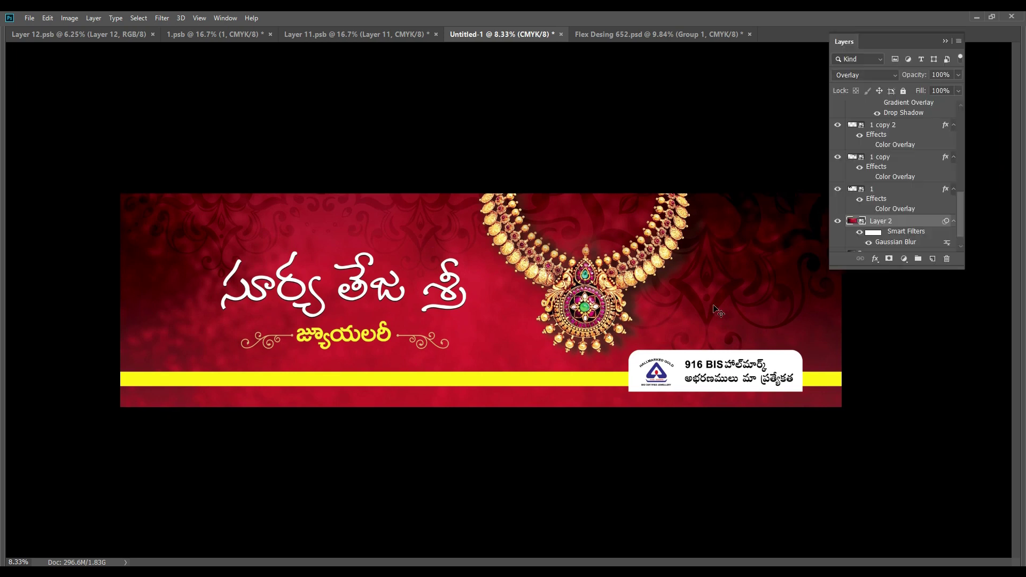
right_click(679, 260)
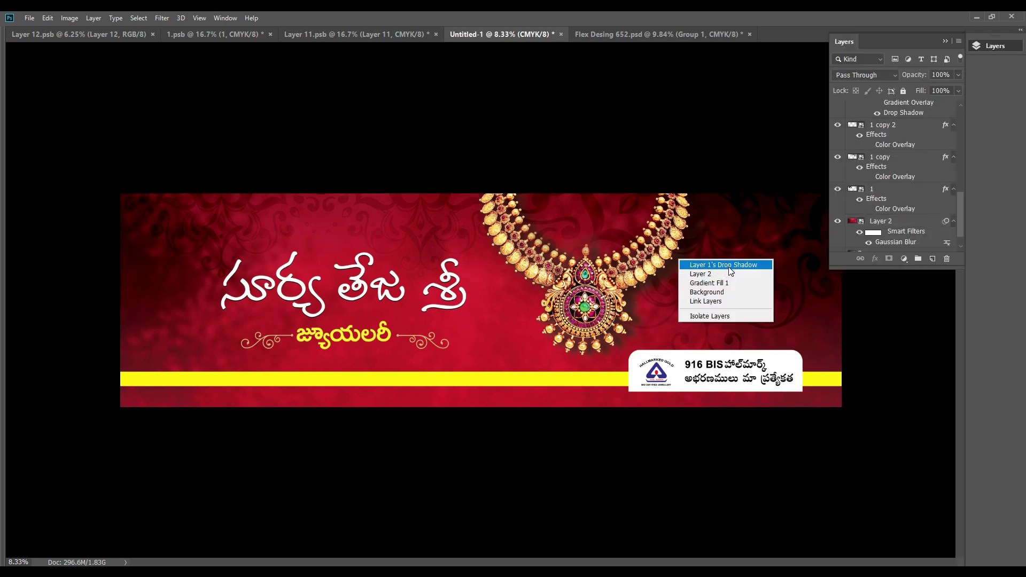
click(729, 265)
click(874, 258)
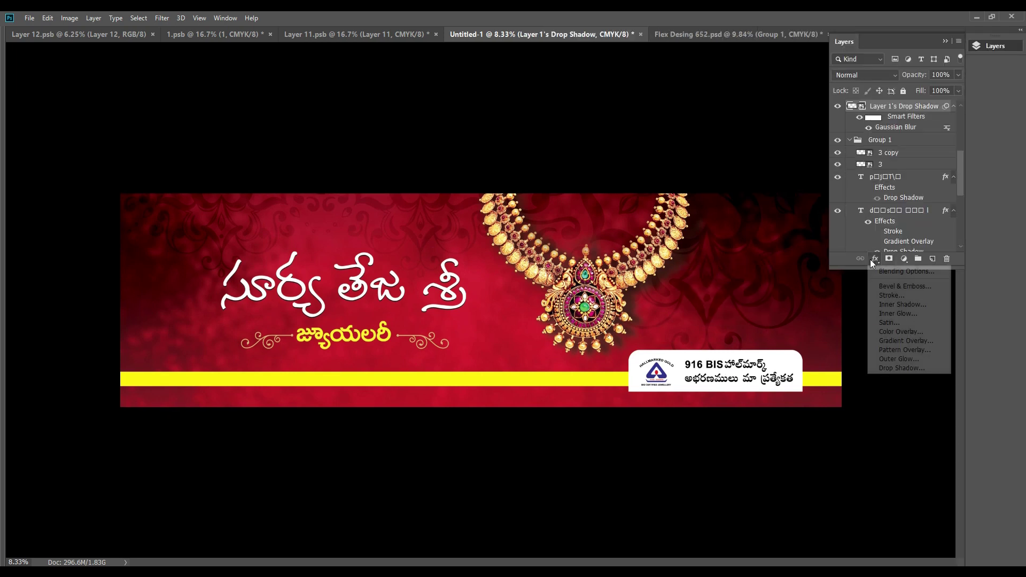
click(918, 331)
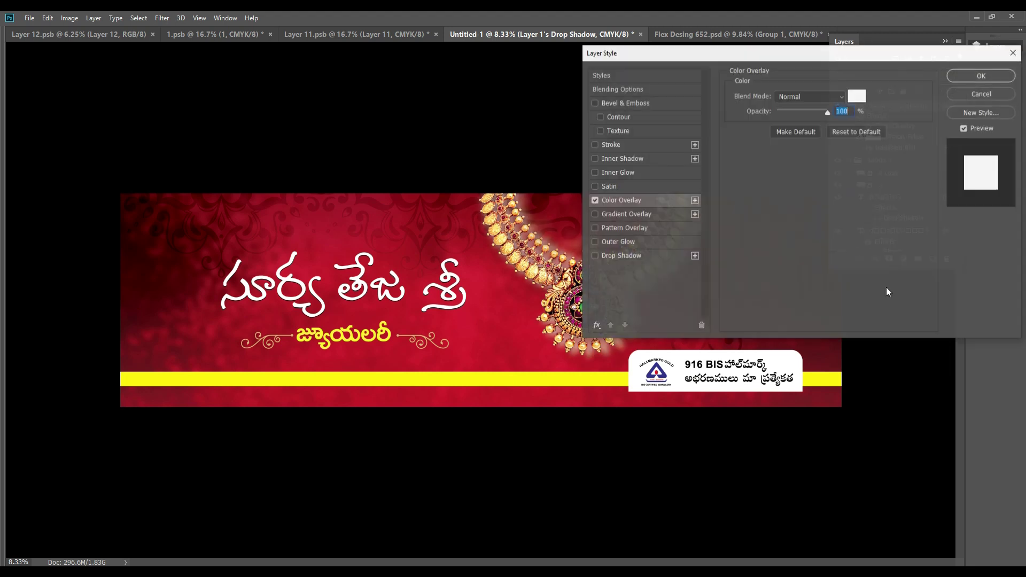
click(855, 97)
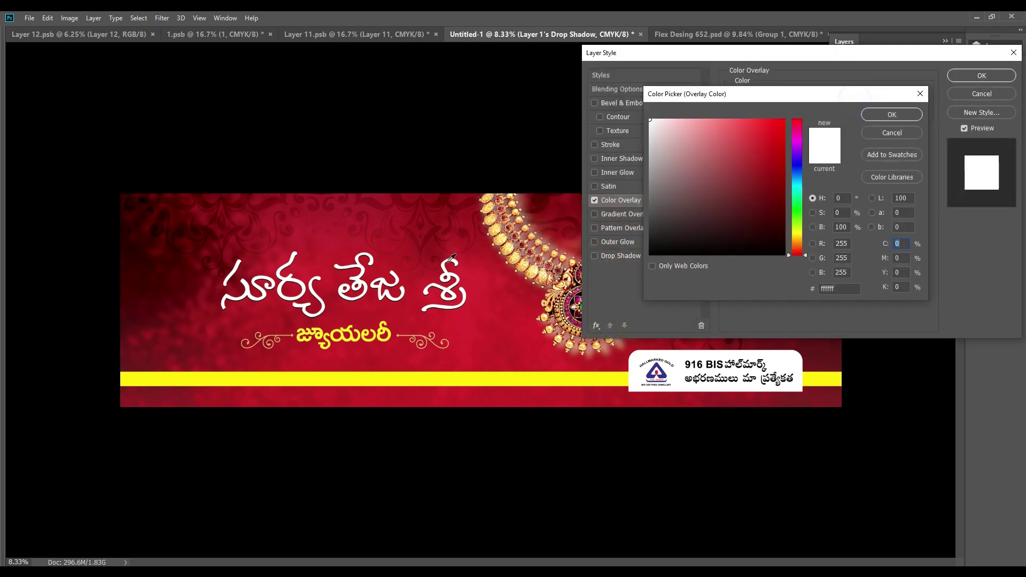
click(545, 196)
key(Return)
key(Return)
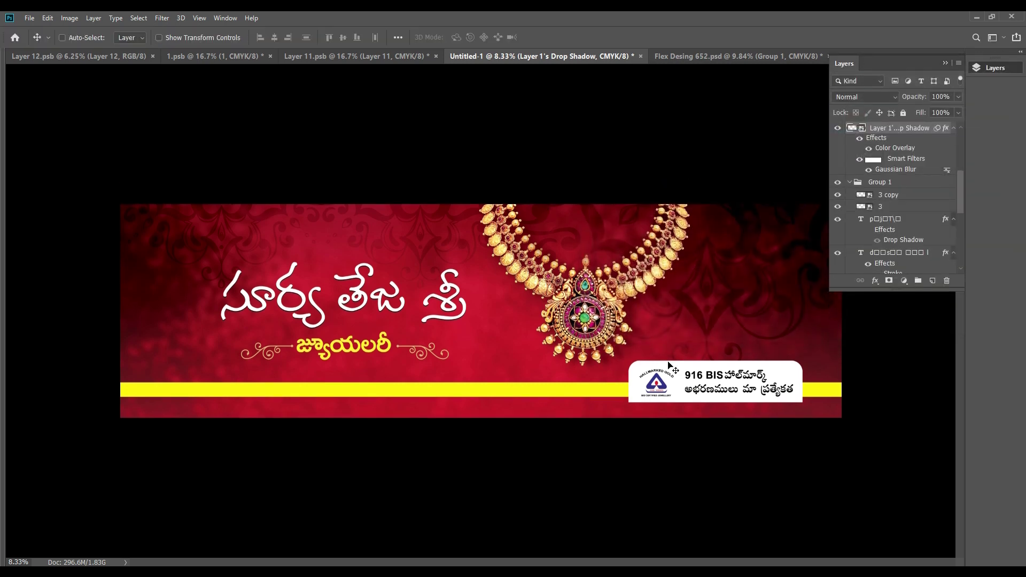
Compare the necklace shadow with and without its Color Overlay and inspect the banner up close
click(869, 149)
click(869, 148)
key(ctrl+0)
key(ctrl+1)
key(ctrl+0)
scroll(491, 329, up, 6)
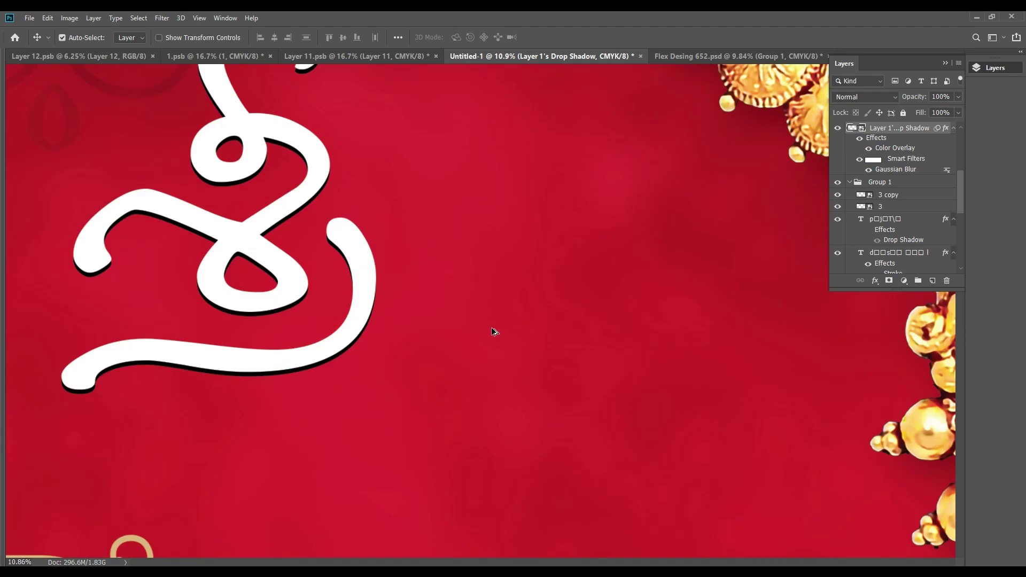
scroll(536, 398, down, 2)
scroll(526, 404, down, 4)
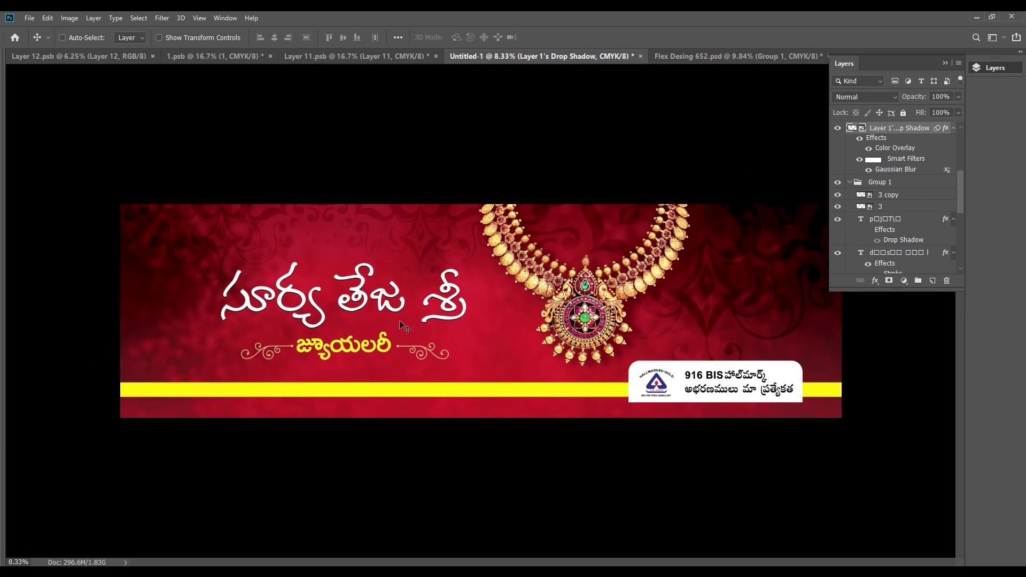
Increase the Drop Shadow distance of the large white Telugu title
ctrl+click(396, 302)
click(879, 266)
click(879, 266)
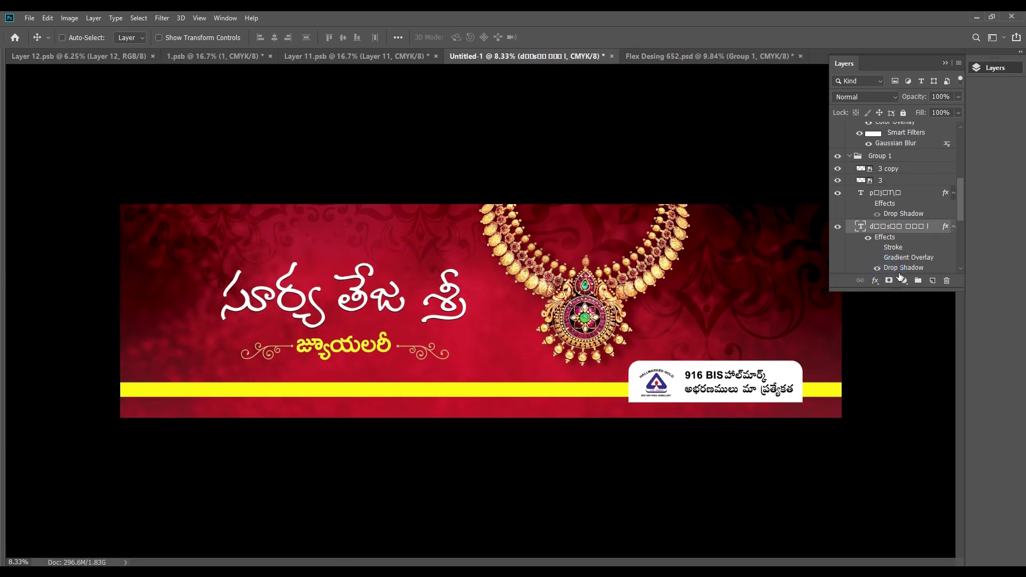
double_click(903, 268)
drag(790, 149, 794, 152)
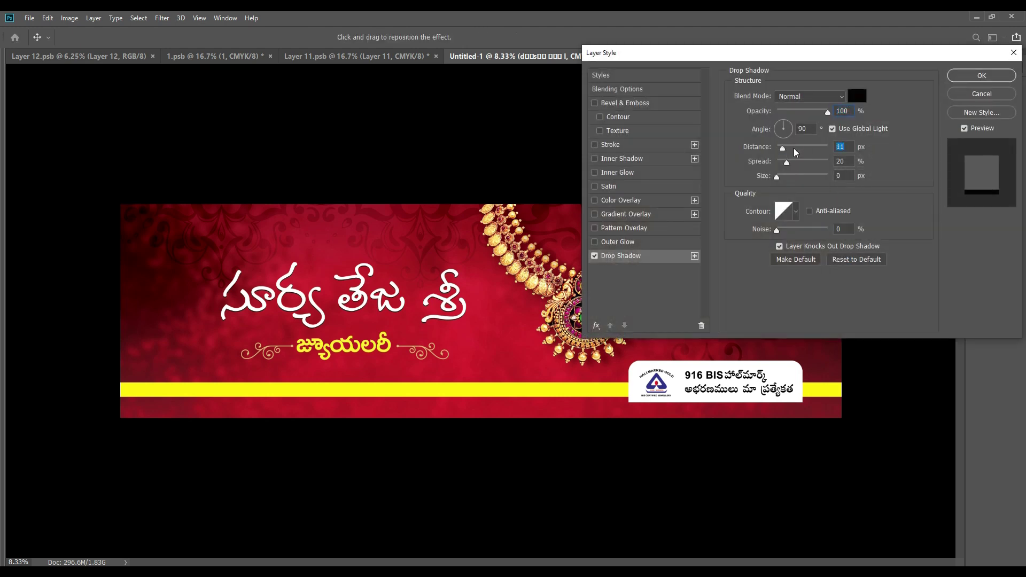
key(Return)
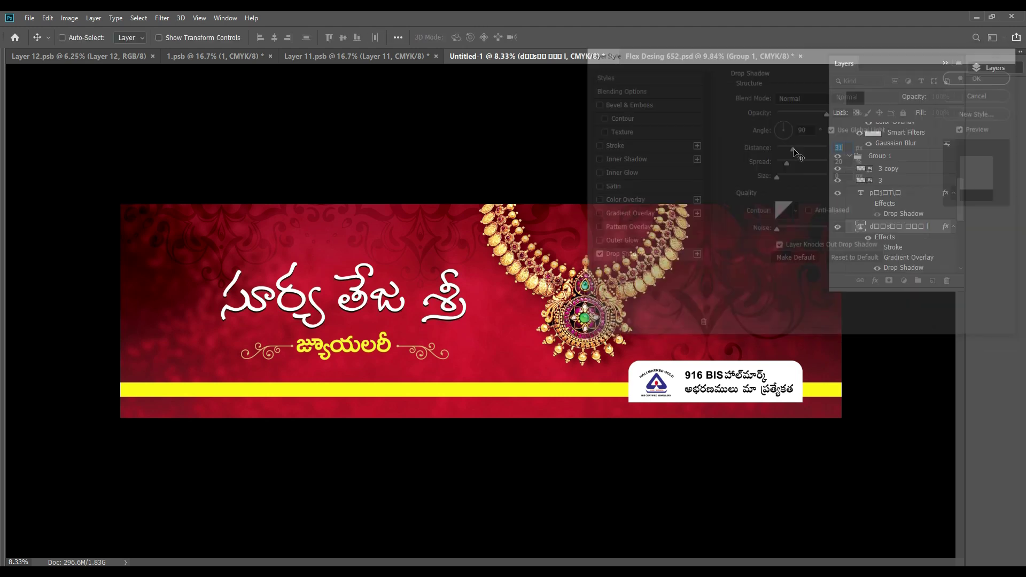
Examine the yellow Telugu subtitle up close and the whole banner with the panels hidden
drag(363, 355, 426, 371)
key(ctrl+plus)
key(ctrl+plus)
key(ctrl+plus)
drag(331, 325, 472, 324)
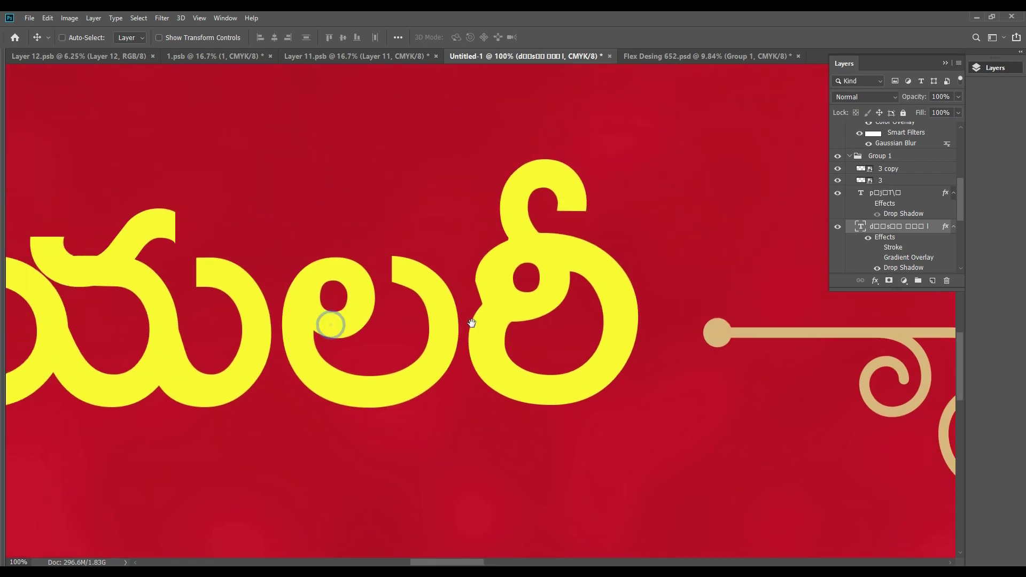
key(ctrl+0)
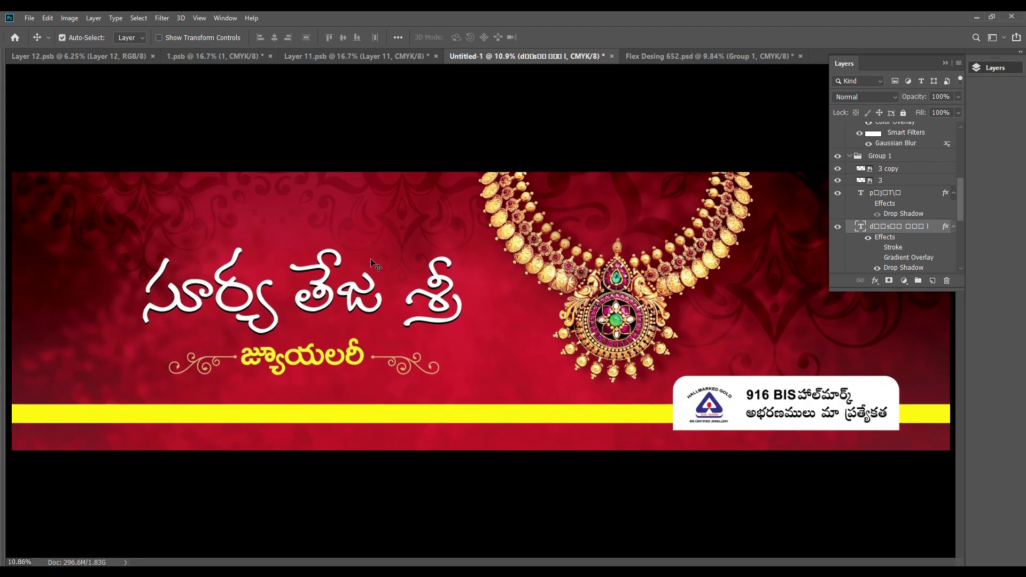
key(ctrl+minus)
key(Tab)
key(ctrl+minus)
key(Tab)
key(ctrl+0)
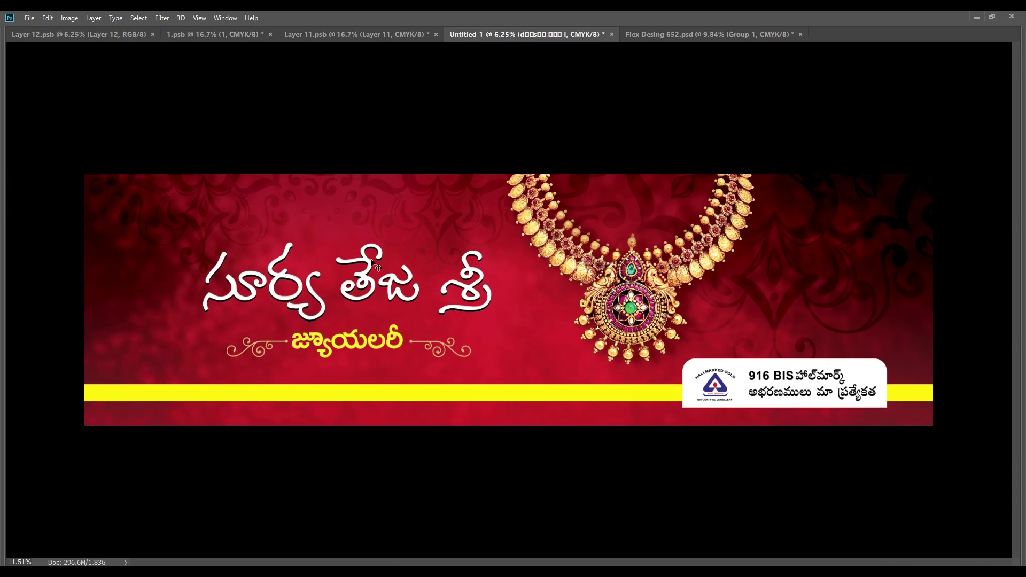